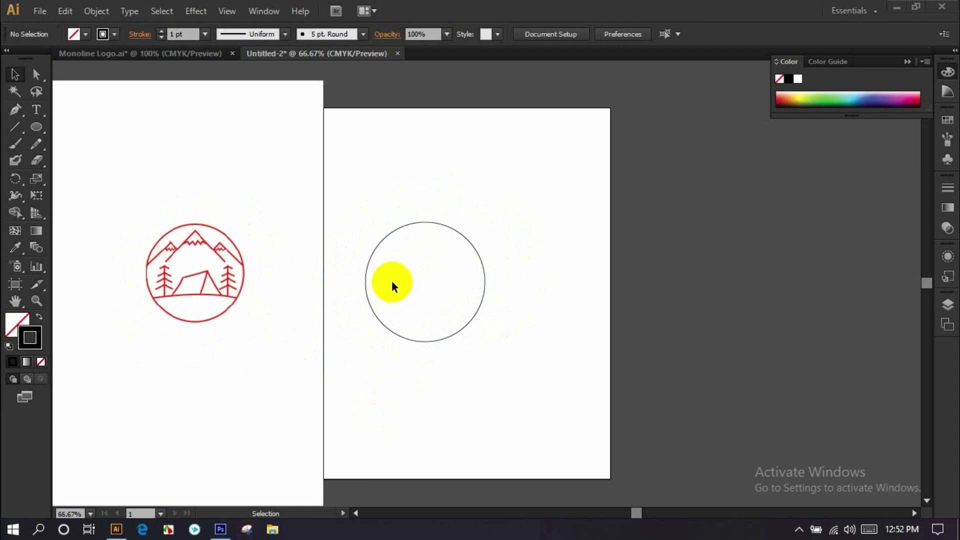
Step: Zoom in on the new 1 pt black circle outline
{"action": "scroll", "coordinate": [394, 282], "scroll_direction": "up", "scroll_amount": 1}
{"action": "scroll", "coordinate": [396, 288], "scroll_direction": "up", "scroll_amount": 1}
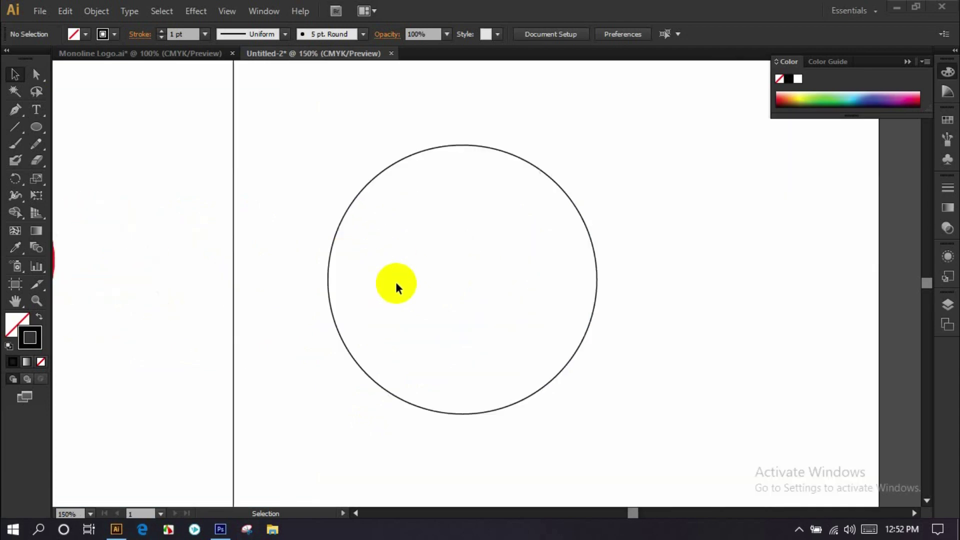
Step: Pen-draw an arched ground line across the lower circle, from its left edge to its right edge
{"action": "left_click", "coordinate": [15, 109]}
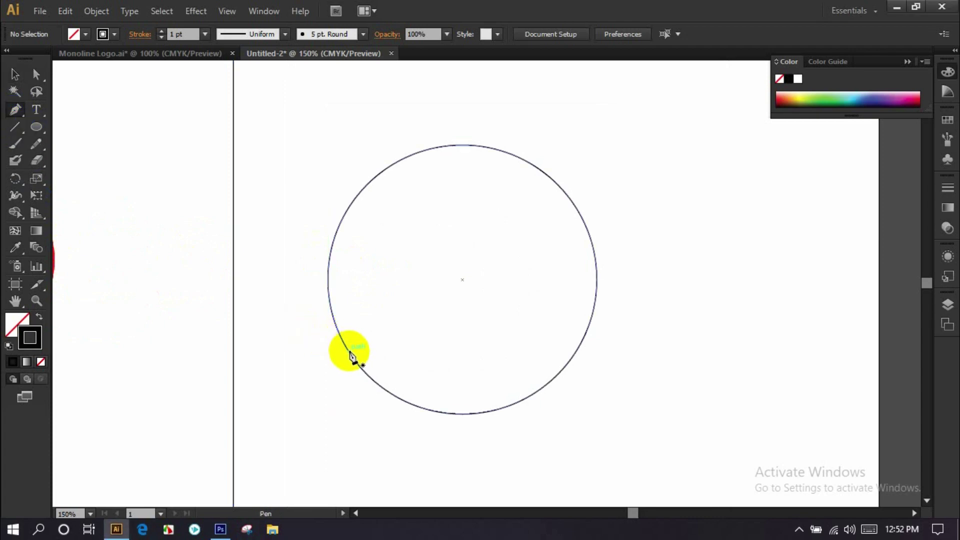
{"action": "left_click", "coordinate": [352, 357]}
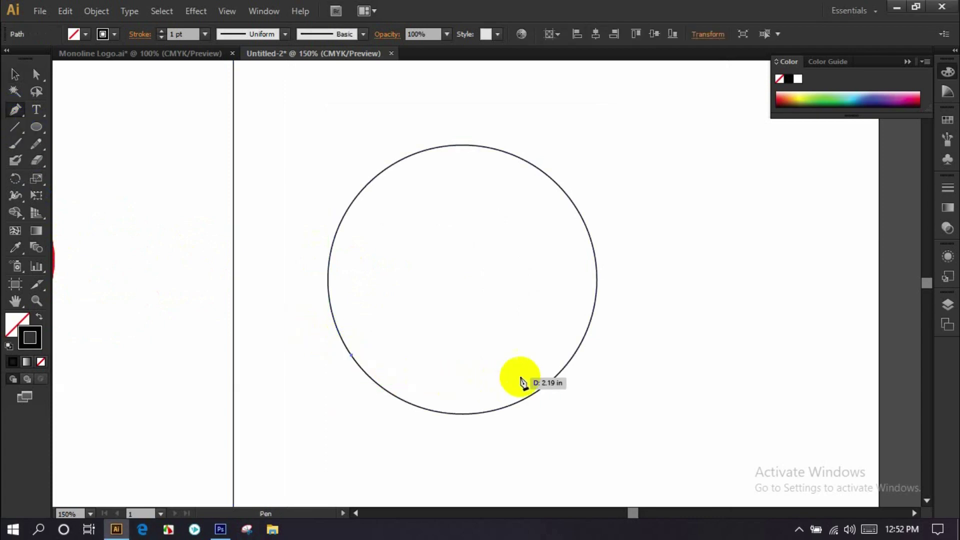
{"action": "left_click_drag", "start_coordinate": [577, 350], "coordinate": [696, 382]}
{"action": "left_click", "coordinate": [15, 74]}
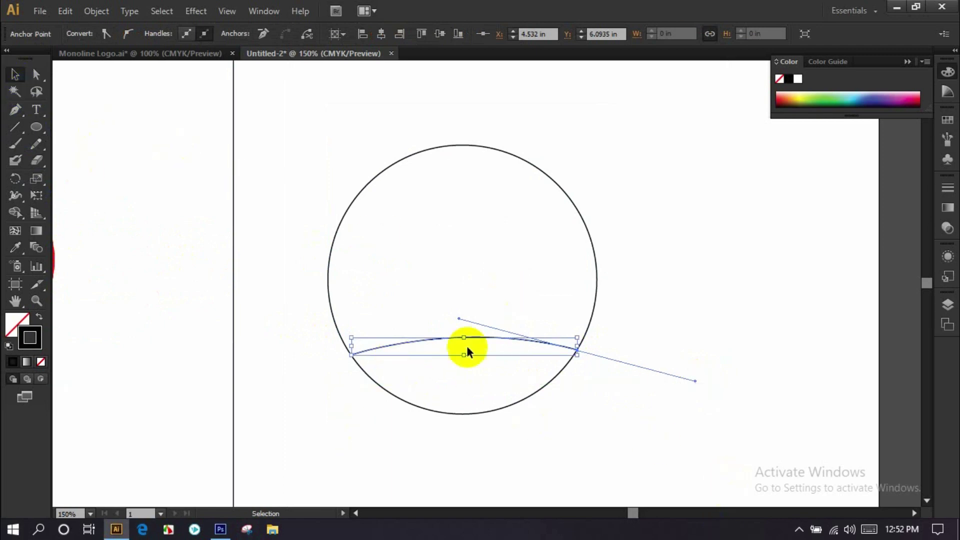
{"action": "left_click", "coordinate": [49, 130]}
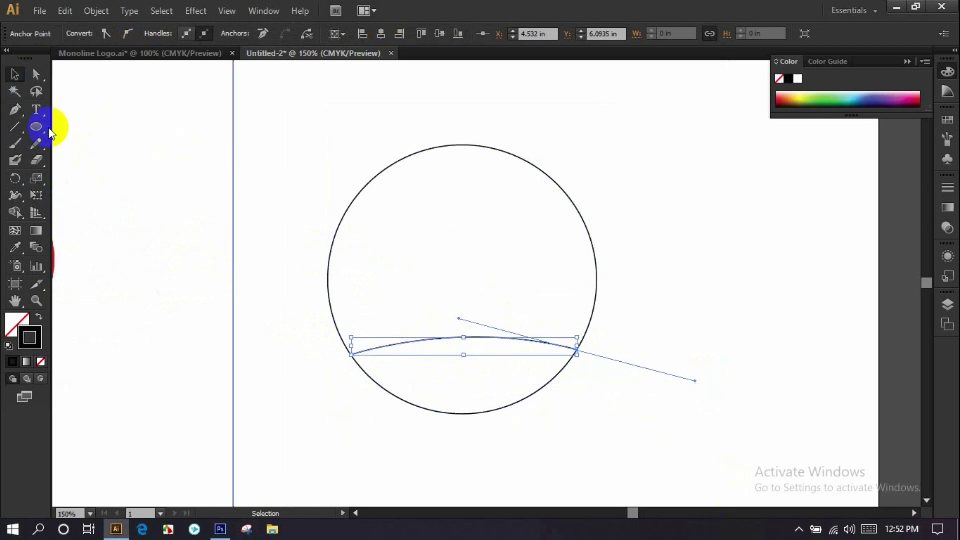
{"action": "left_click", "coordinate": [272, 230]}
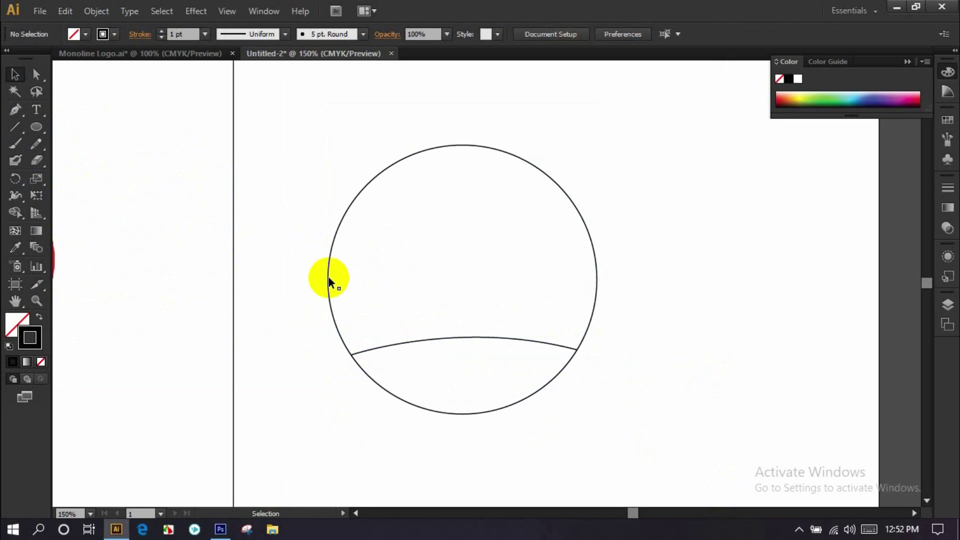
{"action": "left_click", "coordinate": [15, 109]}
Step: Pen-draw a curving path from the circle's upper-left edge up to a small peak
{"action": "scroll", "coordinate": [421, 250], "scroll_direction": "up", "scroll_amount": 1}
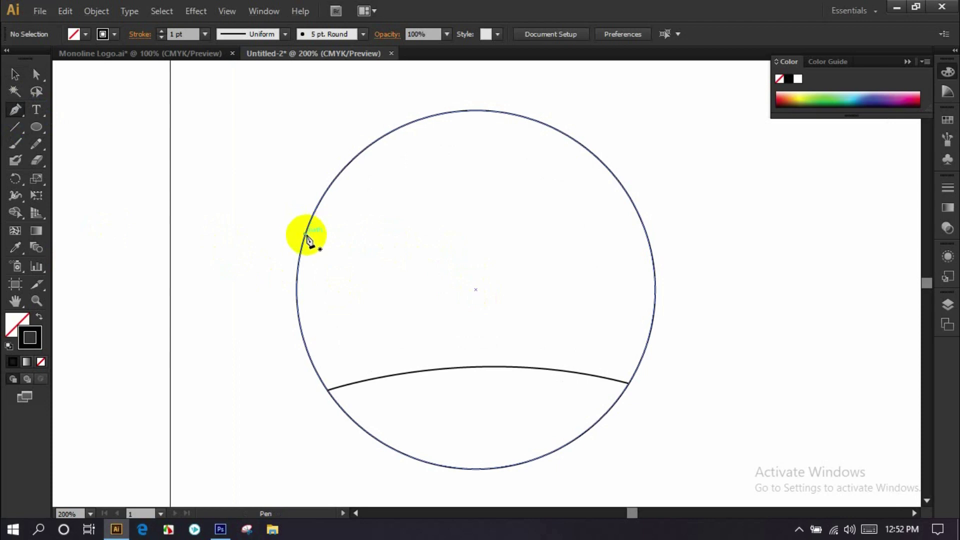
{"action": "left_click", "coordinate": [306, 235]}
{"action": "left_click_drag", "start_coordinate": [379, 179], "coordinate": [388, 159]}
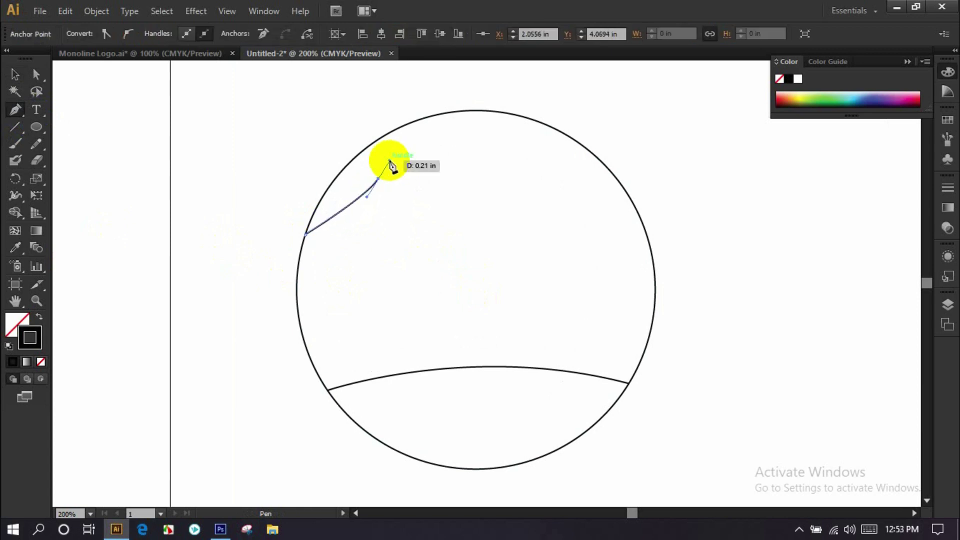
{"action": "left_click", "coordinate": [15, 75]}
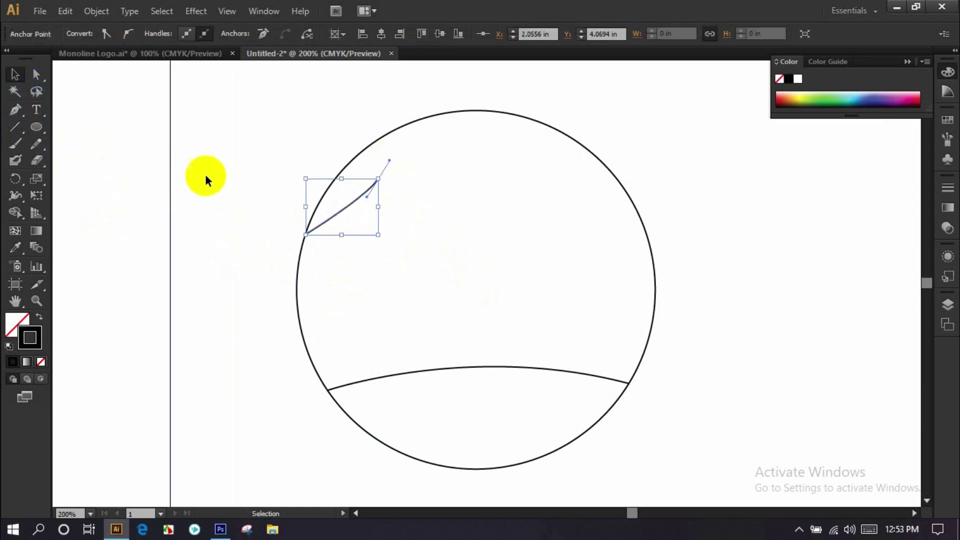
{"action": "key", "text": "a"}
{"action": "left_click", "coordinate": [259, 206]}
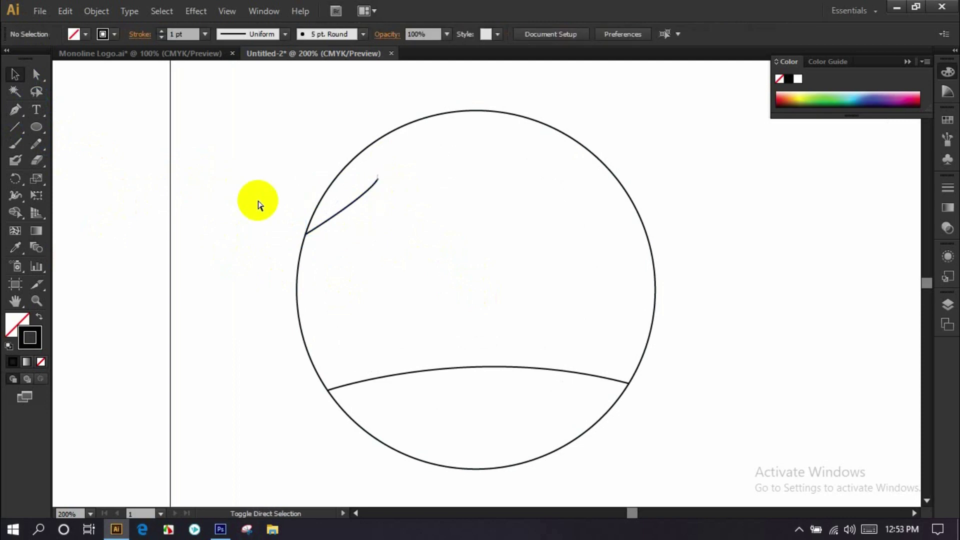
Step: Continue the peak path with a curved segment descending down its far side
{"action": "left_click", "coordinate": [16, 129]}
{"action": "left_click", "coordinate": [15, 109]}
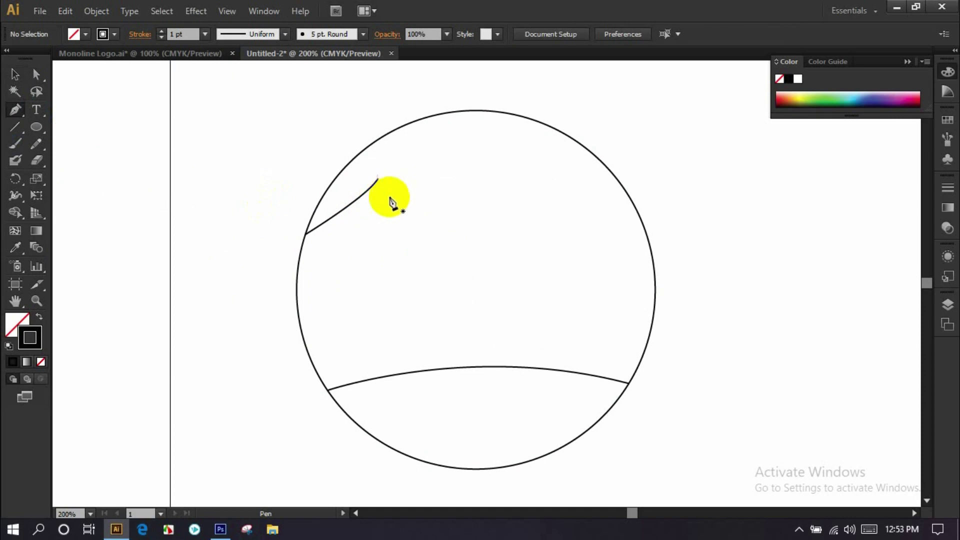
{"action": "scroll", "coordinate": [390, 201], "scroll_direction": "up", "scroll_amount": 1}
{"action": "scroll", "coordinate": [390, 202], "scroll_direction": "up", "scroll_amount": 1}
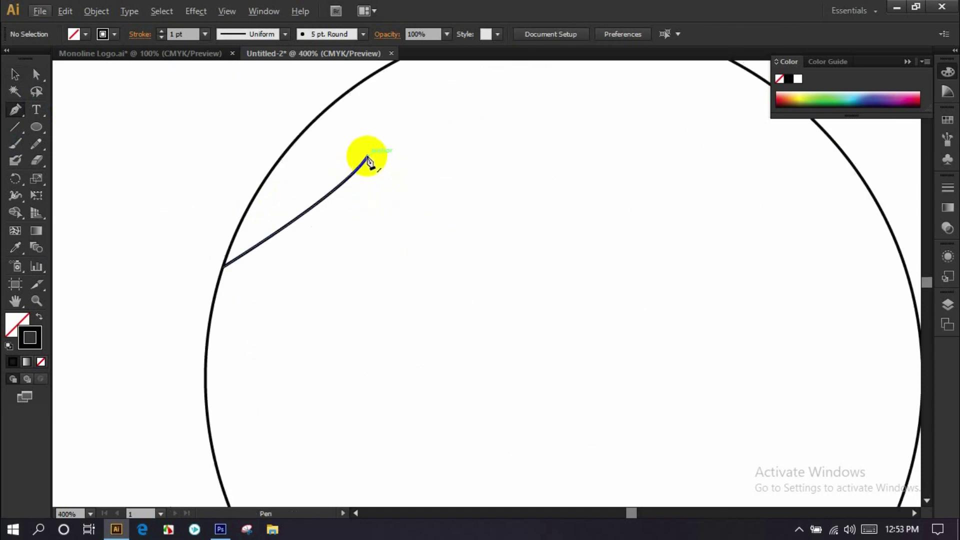
{"action": "left_click", "coordinate": [368, 159]}
{"action": "left_click_drag", "start_coordinate": [390, 201], "coordinate": [402, 207]}
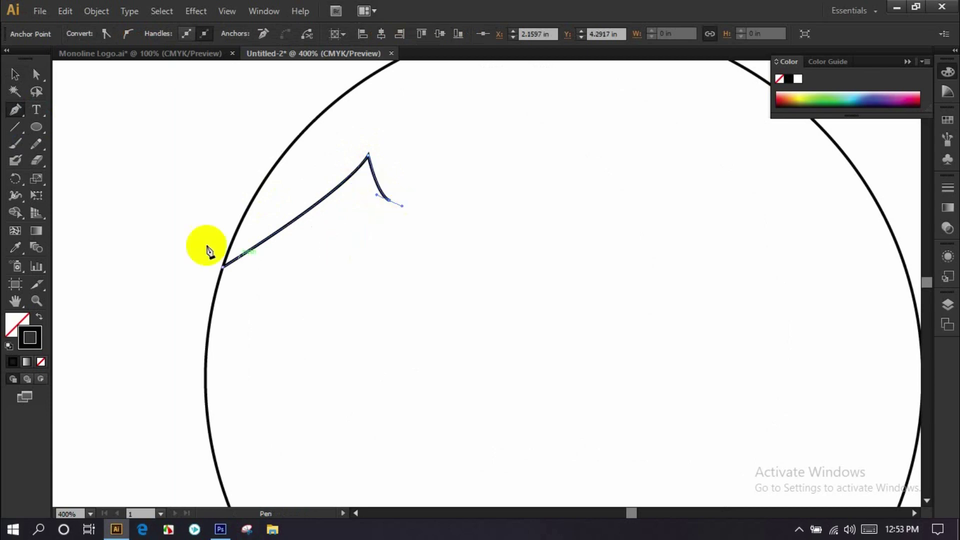
{"action": "left_click", "coordinate": [24, 78]}
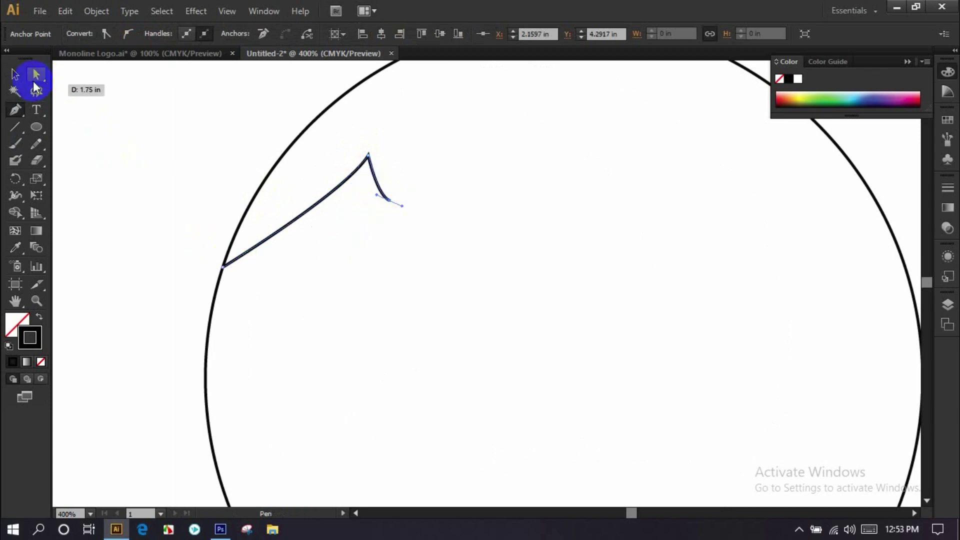
{"action": "left_click", "coordinate": [16, 128]}
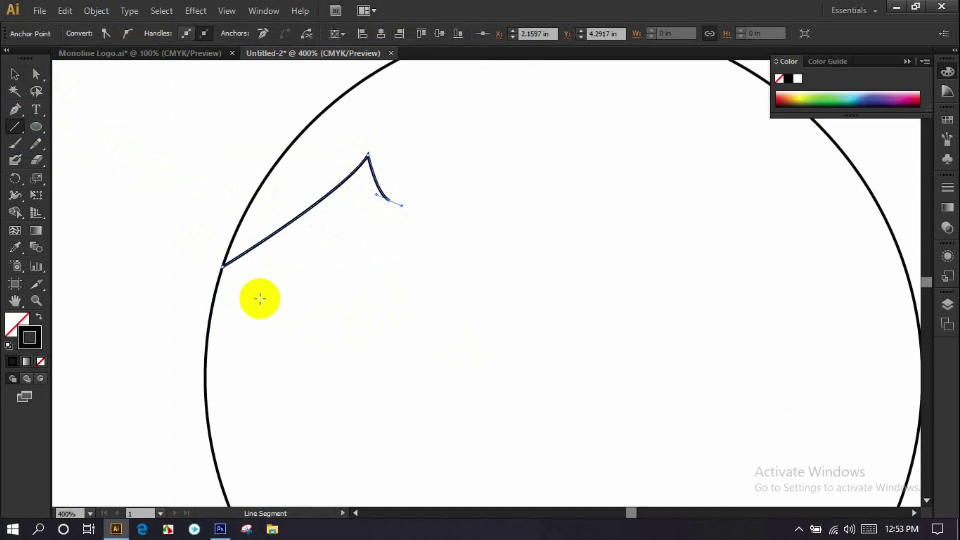
Step: Drag the path's lower end anchor further down with Direct Selection
{"action": "left_click", "coordinate": [36, 74]}
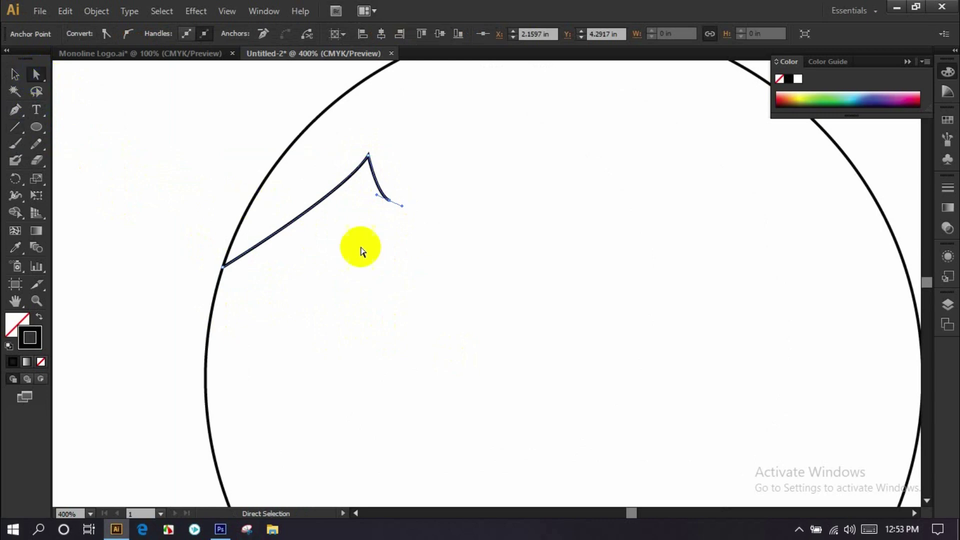
{"action": "left_click_drag", "start_coordinate": [389, 200], "coordinate": [399, 221]}
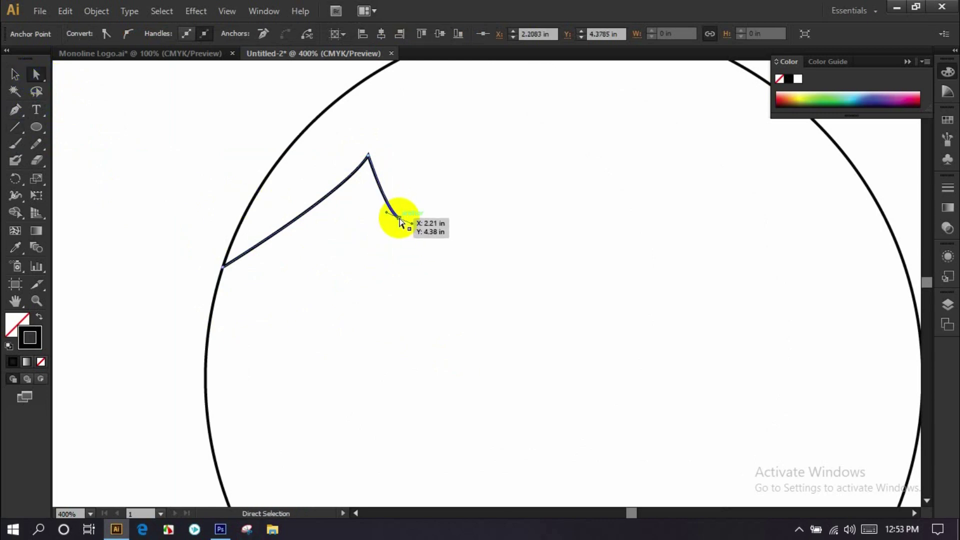
{"action": "scroll", "coordinate": [399, 222], "scroll_direction": "down", "scroll_amount": 3}
{"action": "scroll", "coordinate": [398, 215], "scroll_direction": "up", "scroll_amount": 1}
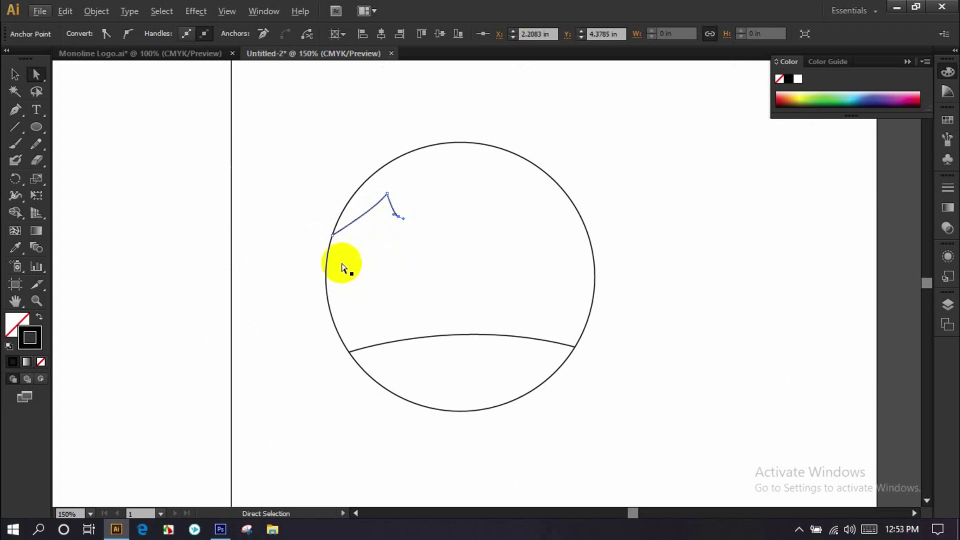
Step: Draw a straight black diagonal line rising up-right past the small peak
{"action": "left_click", "coordinate": [135, 143]}
{"action": "left_click", "coordinate": [15, 109]}
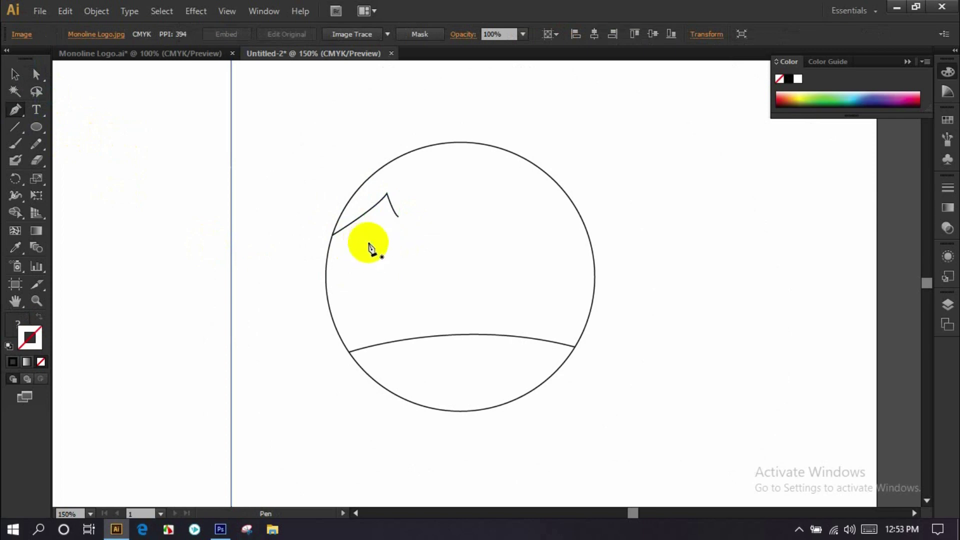
{"action": "left_click", "coordinate": [365, 245]}
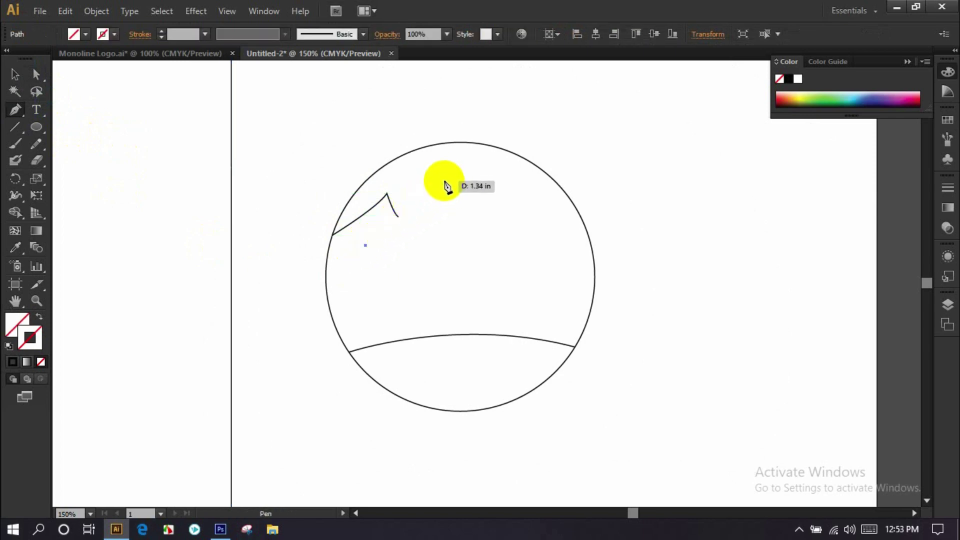
{"action": "left_click", "coordinate": [445, 176]}
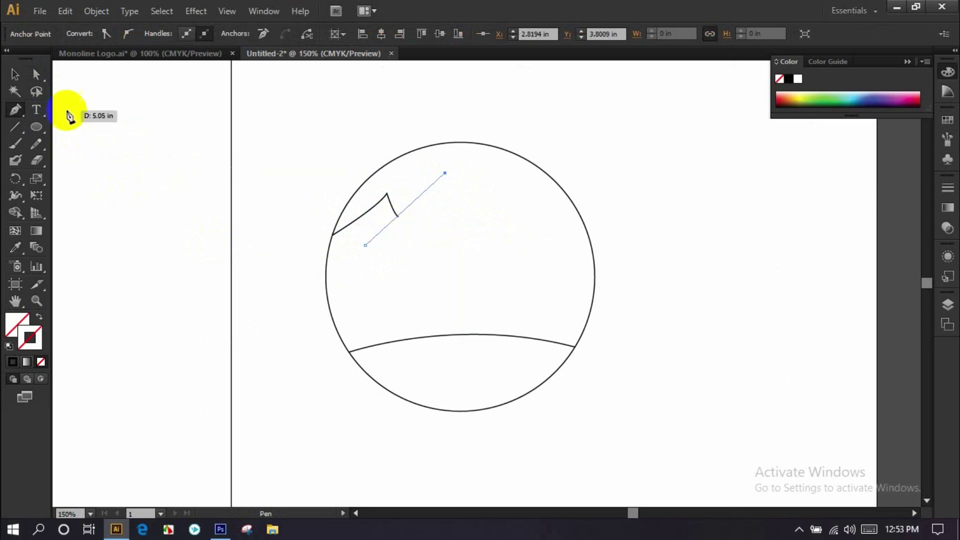
{"action": "left_click", "coordinate": [16, 75]}
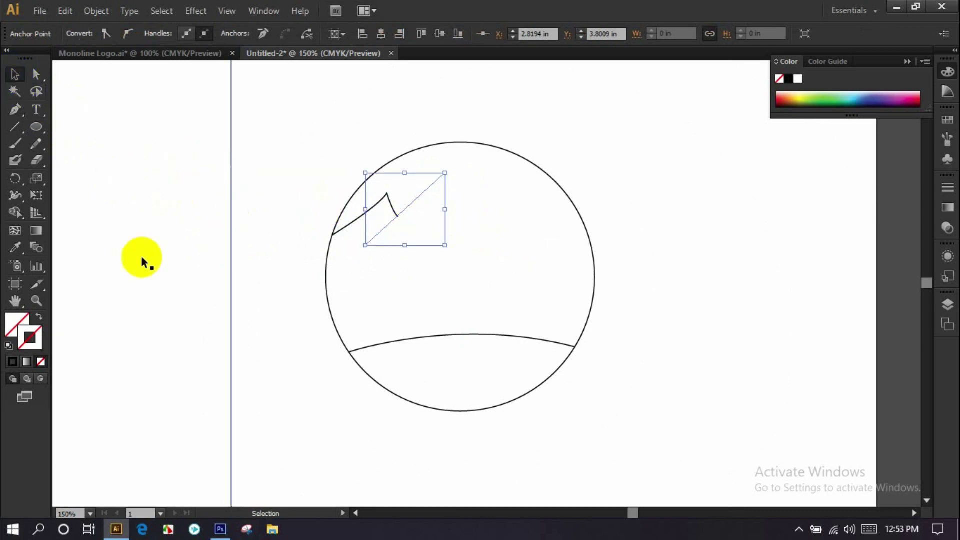
{"action": "left_click", "coordinate": [12, 361]}
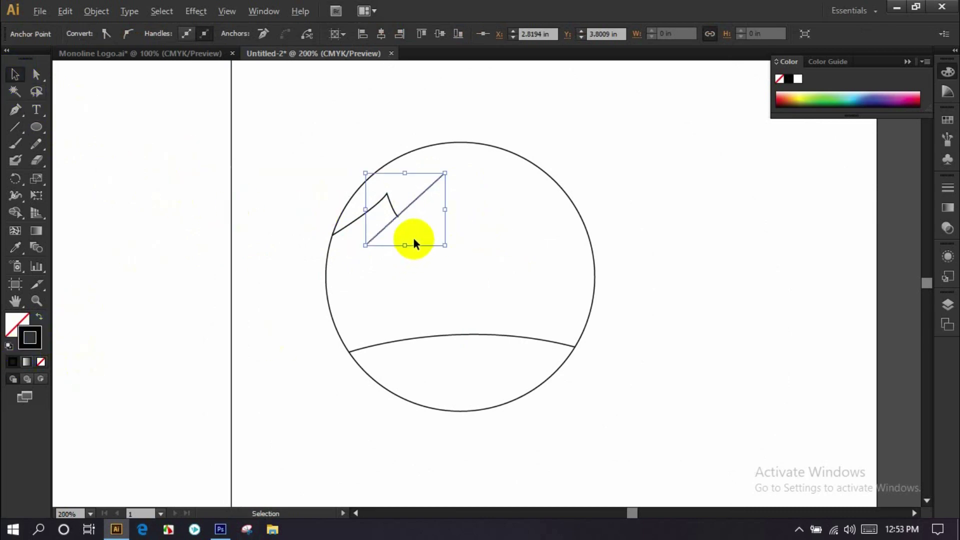
Step: Move the diagonal line's top anchor further up-right with Direct Selection
{"action": "scroll", "coordinate": [414, 242], "scroll_direction": "up", "scroll_amount": 1}
{"action": "left_click", "coordinate": [35, 74]}
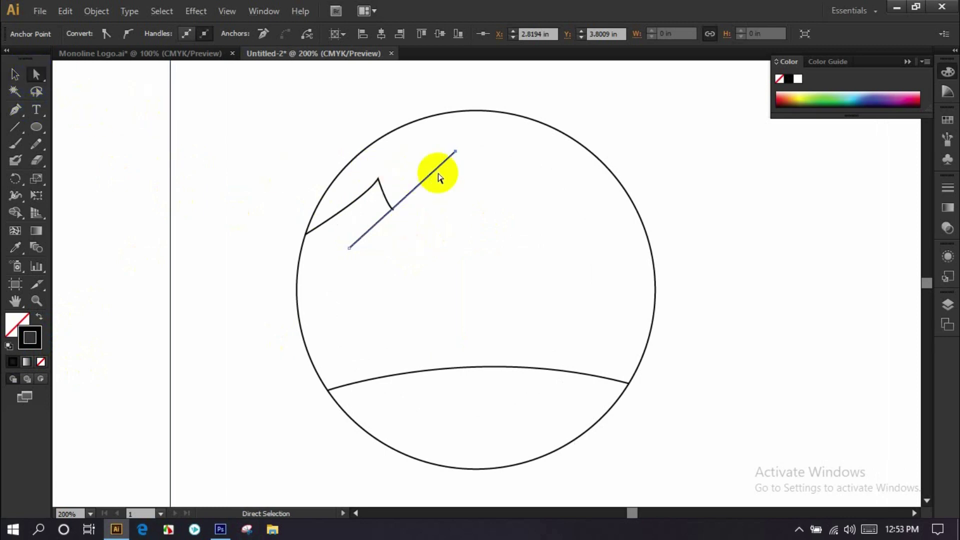
{"action": "left_click_drag", "start_coordinate": [457, 153], "coordinate": [459, 142]}
{"action": "scroll", "coordinate": [448, 186], "scroll_direction": "up", "scroll_amount": 2}
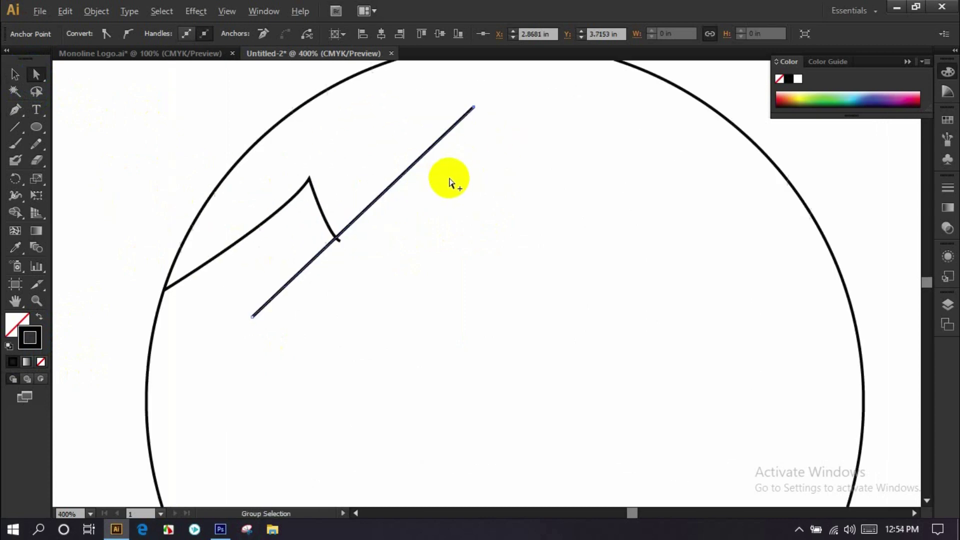
{"action": "left_click_drag", "start_coordinate": [476, 108], "coordinate": [481, 116]}
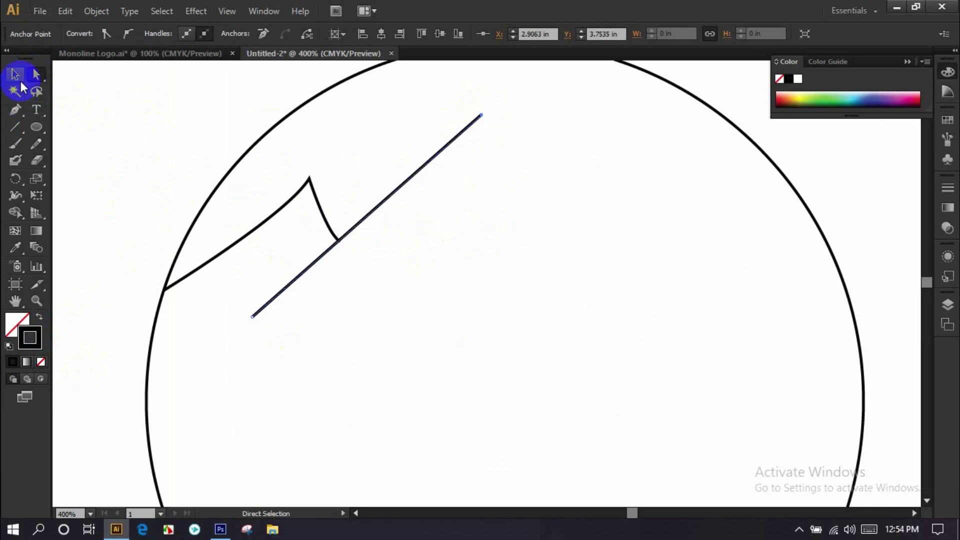
{"action": "left_click", "coordinate": [107, 140]}
{"action": "left_click", "coordinate": [15, 109]}
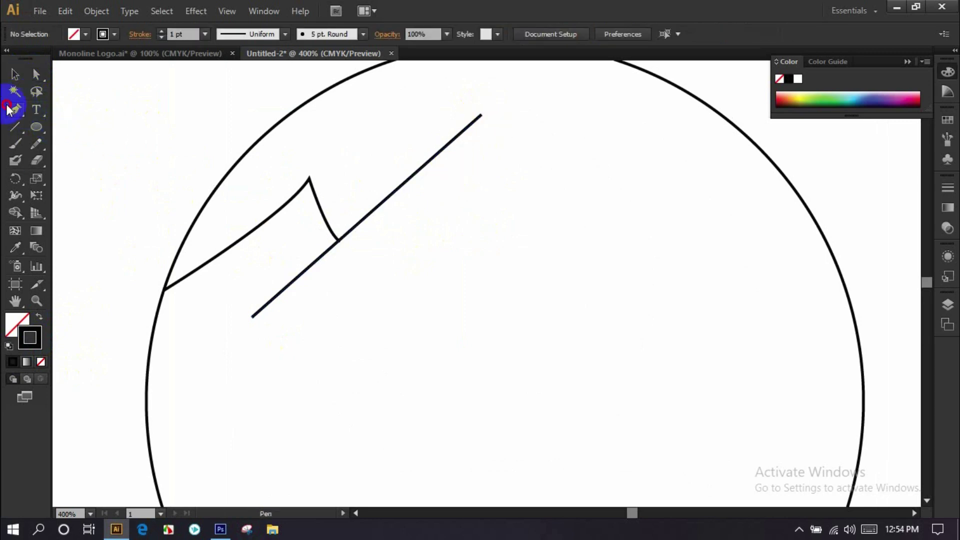
Step: Extend the line from its top down to the circle's lower right as the big mountain's right slope
{"action": "left_click", "coordinate": [481, 116]}
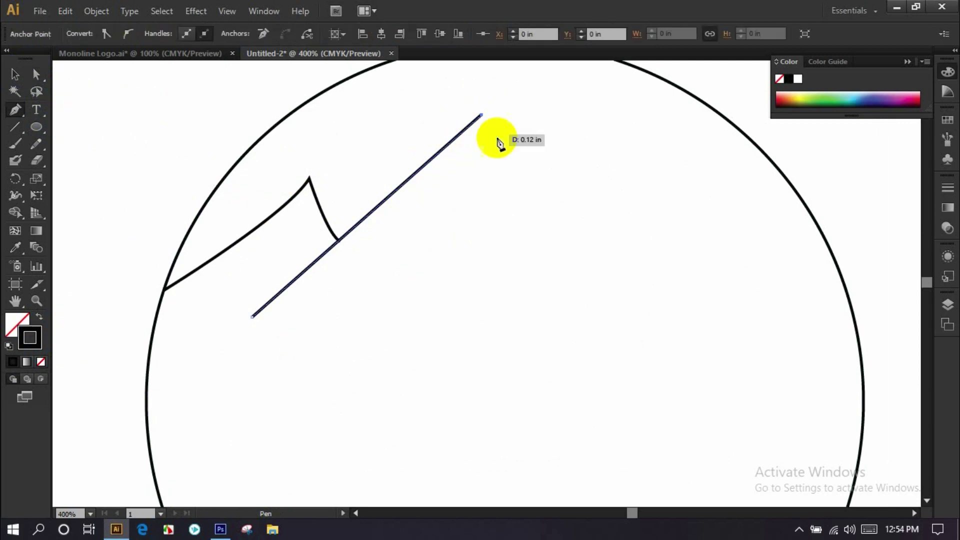
{"action": "left_click", "coordinate": [714, 358]}
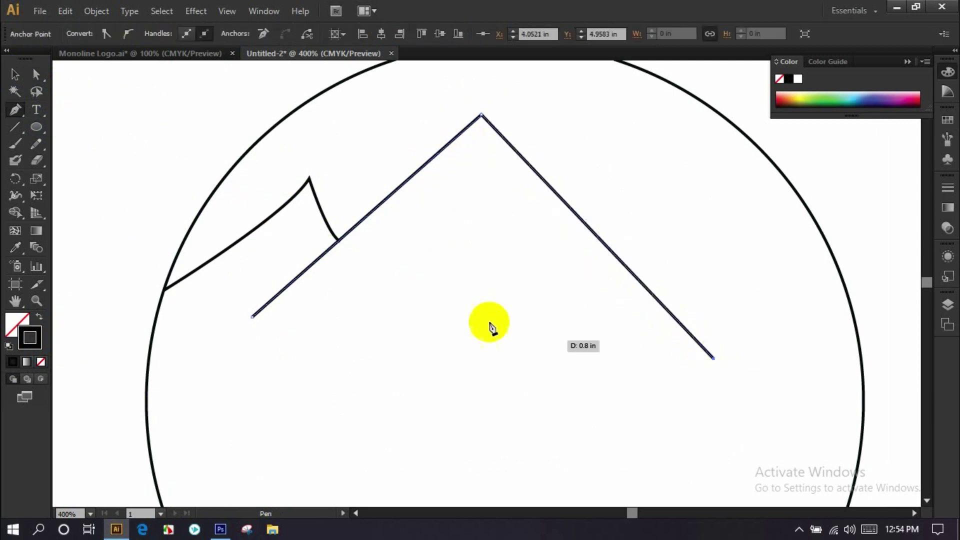
{"action": "left_click", "coordinate": [15, 74]}
{"action": "left_click", "coordinate": [105, 143]}
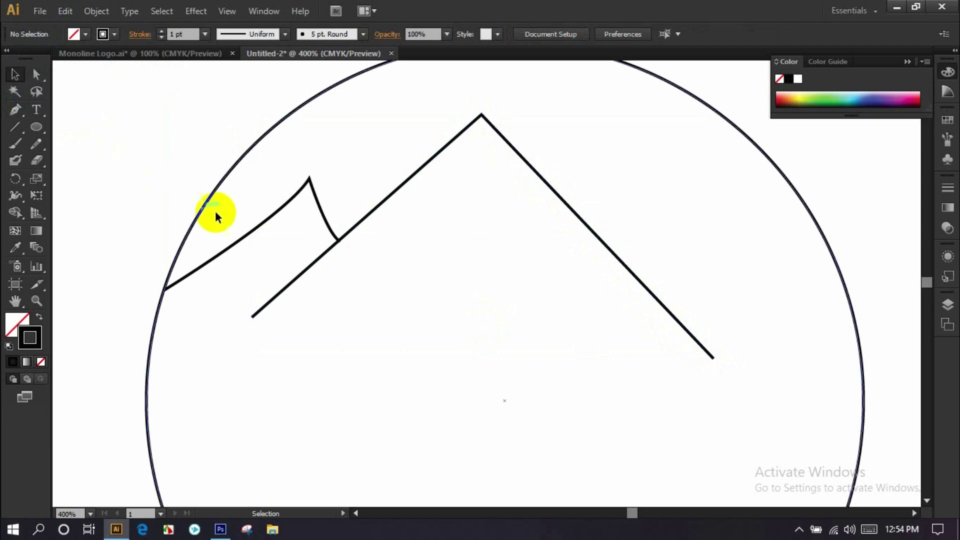
Step: Draw a line from the big mountain's right slope up to a smaller peak
{"action": "left_click", "coordinate": [15, 111]}
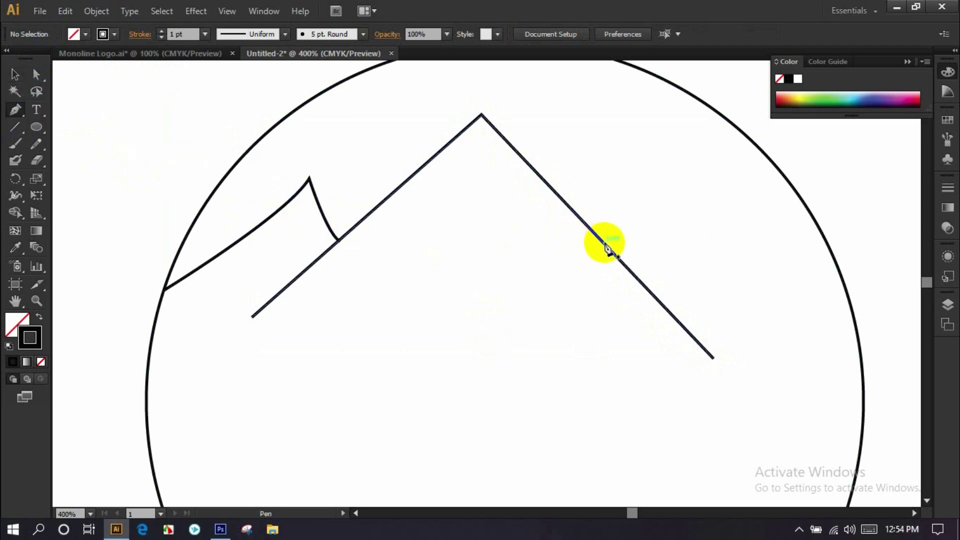
{"action": "left_click", "coordinate": [605, 244]}
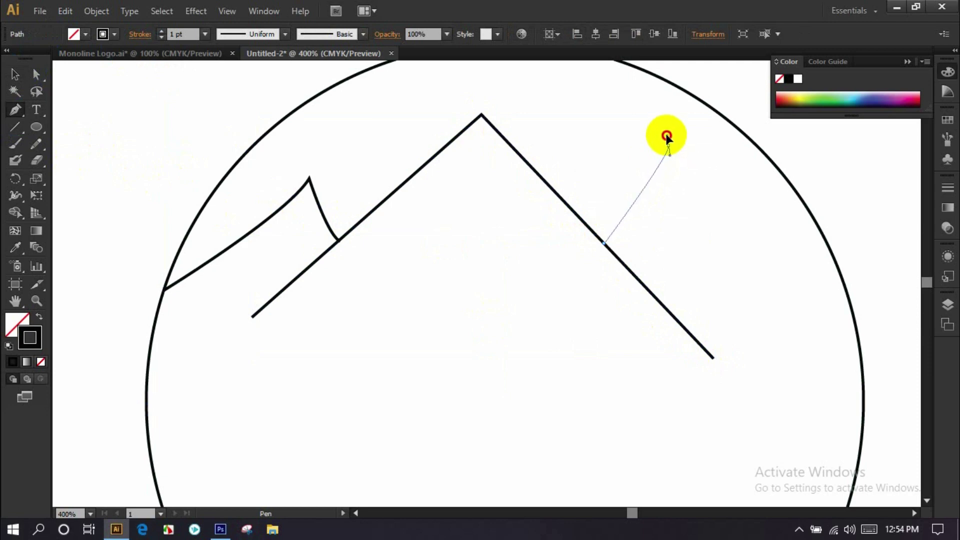
{"action": "left_click_drag", "start_coordinate": [667, 136], "coordinate": [661, 128]}
{"action": "left_click_drag", "start_coordinate": [666, 128], "coordinate": [676, 135]}
{"action": "left_click", "coordinate": [15, 74]}
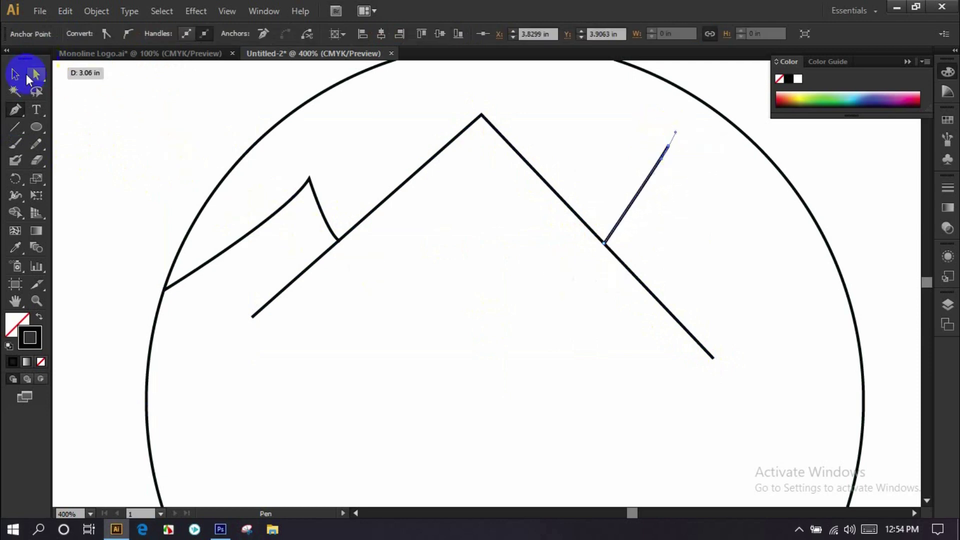
{"action": "left_click", "coordinate": [103, 128]}
Step: Bring the smaller peak's second slope down to meet the circle's right edge
{"action": "left_click", "coordinate": [16, 113]}
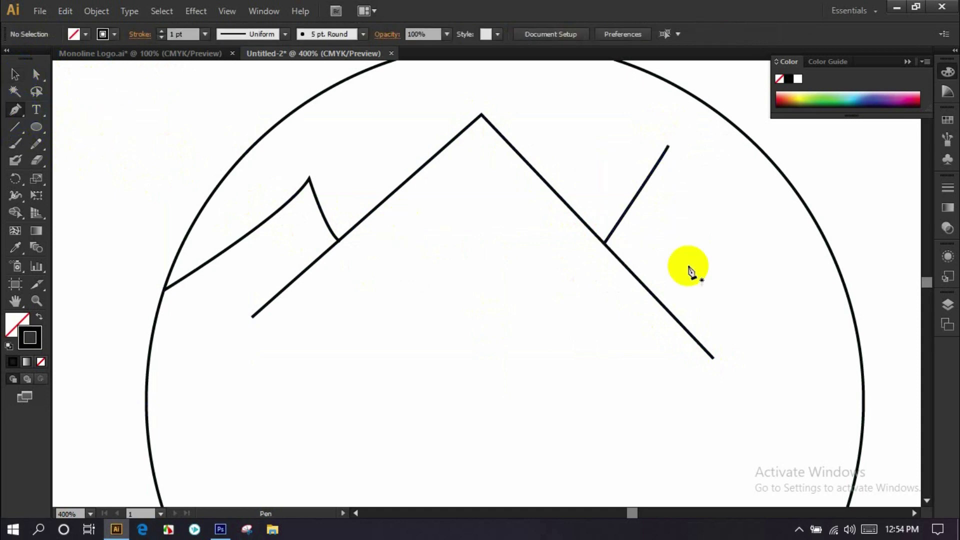
{"action": "left_click", "coordinate": [669, 146]}
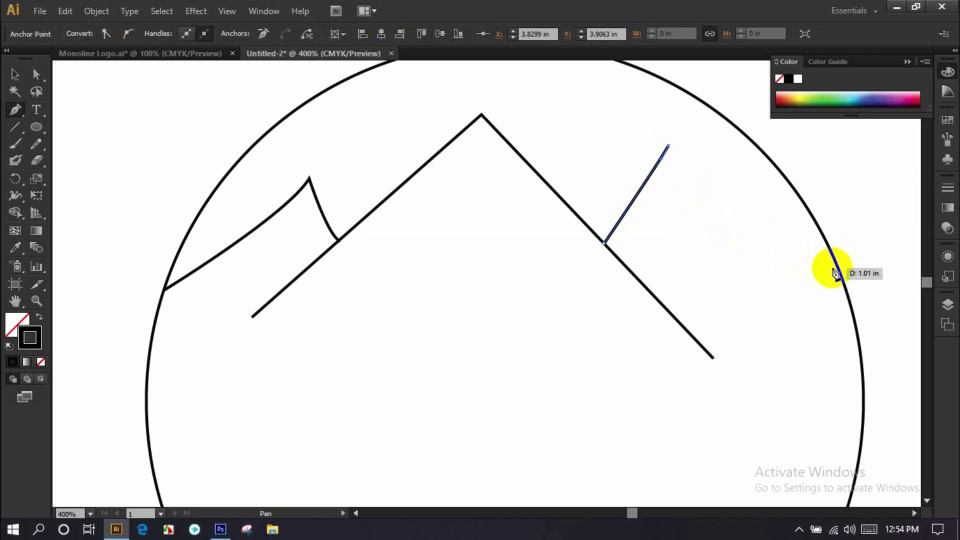
{"action": "left_click_drag", "start_coordinate": [842, 278], "coordinate": [874, 294]}
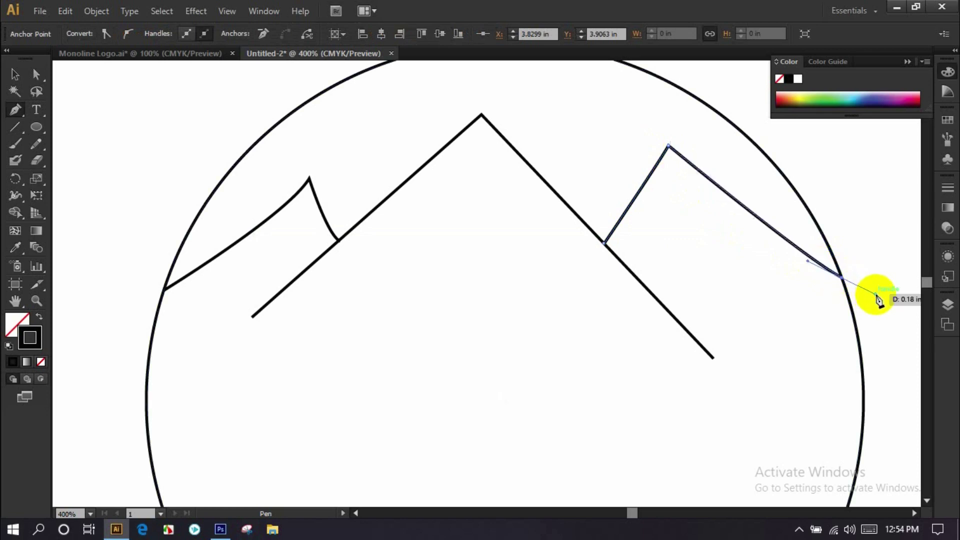
{"action": "left_click", "coordinate": [15, 74]}
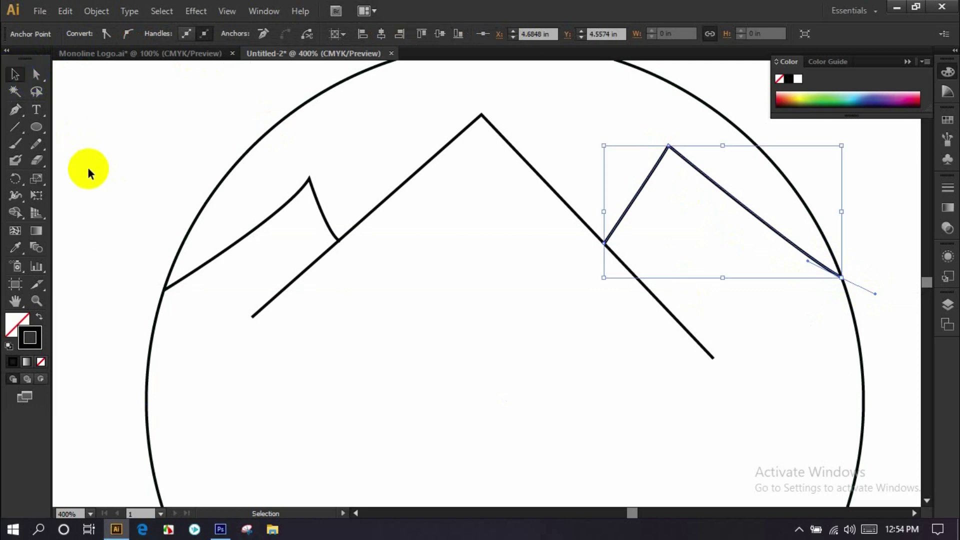
{"action": "scroll", "coordinate": [248, 258], "scroll_direction": "up", "scroll_amount": 1}
{"action": "left_click", "coordinate": [94, 133]}
Step: Draw a zigzag snow-cap line across the left mountain's peak
{"action": "left_click", "coordinate": [15, 109]}
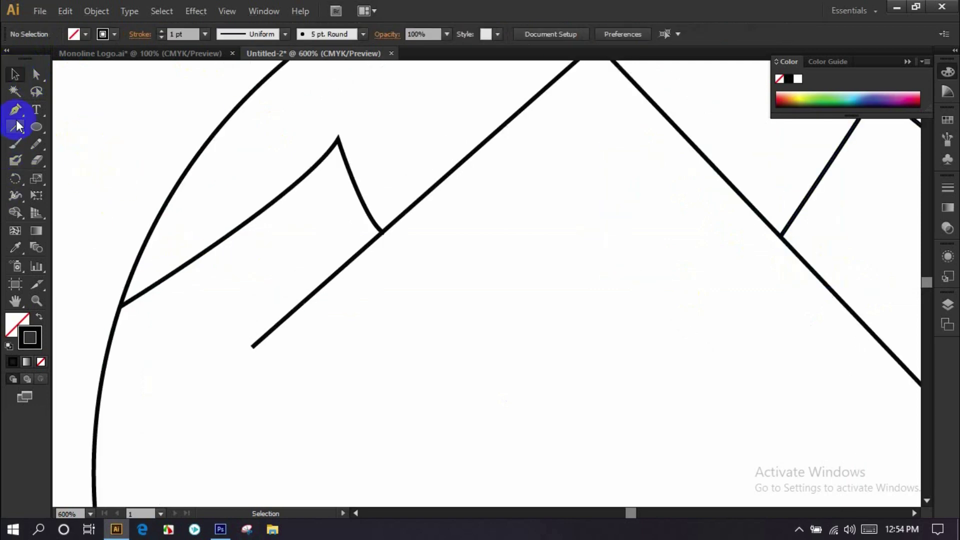
{"action": "left_click", "coordinate": [261, 211]}
{"action": "left_click", "coordinate": [279, 244]}
{"action": "left_click", "coordinate": [306, 208]}
{"action": "left_click", "coordinate": [321, 233]}
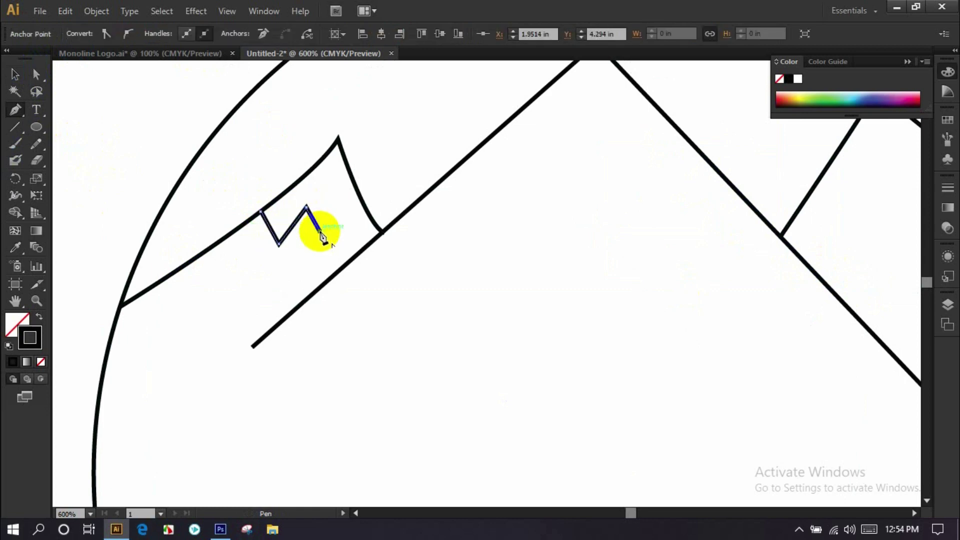
{"action": "left_click", "coordinate": [332, 206]}
{"action": "left_click", "coordinate": [337, 231]}
{"action": "left_click", "coordinate": [348, 208]}
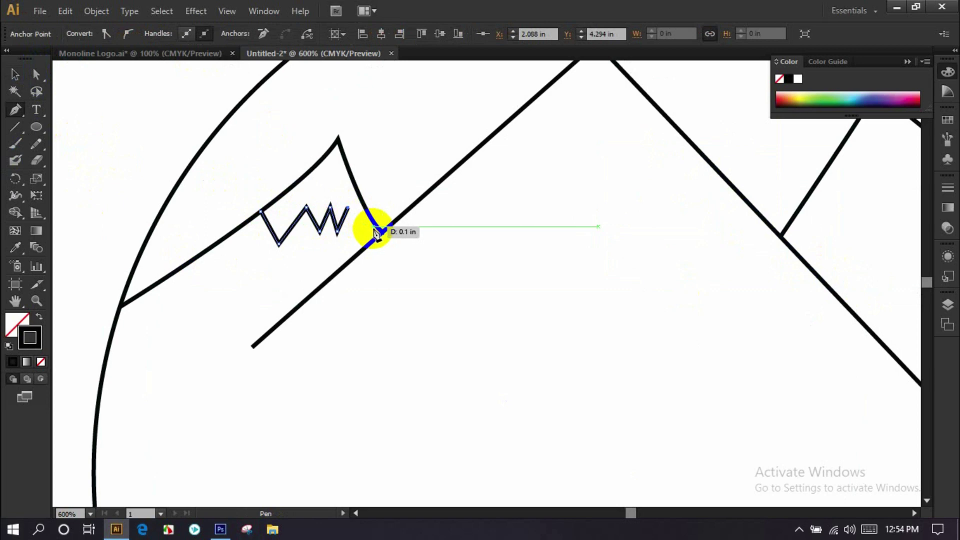
{"action": "left_click", "coordinate": [377, 231]}
{"action": "left_click", "coordinate": [15, 74]}
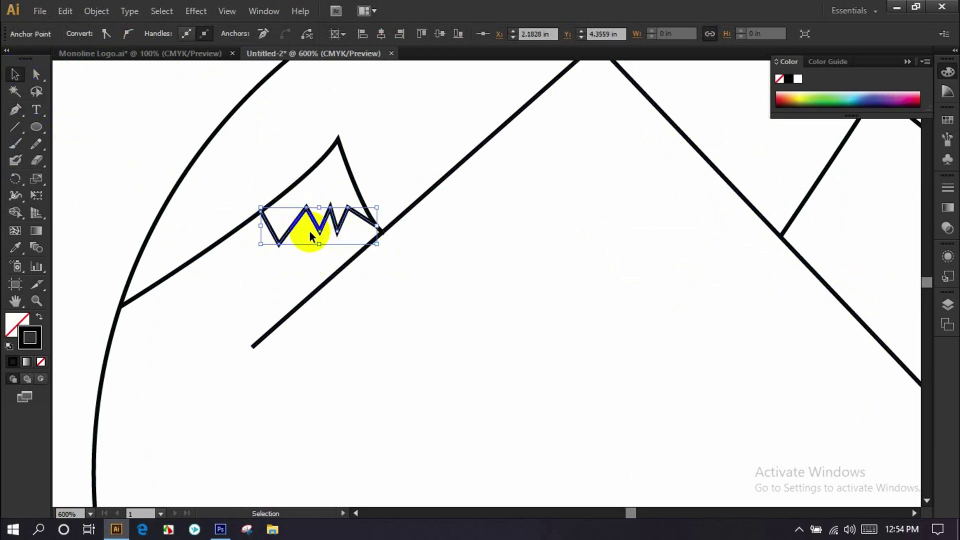
{"action": "left_click", "coordinate": [149, 120]}
Step: Draw a zigzag snow-cap line across the big mountain, slope to slope
{"action": "left_click", "coordinate": [15, 109]}
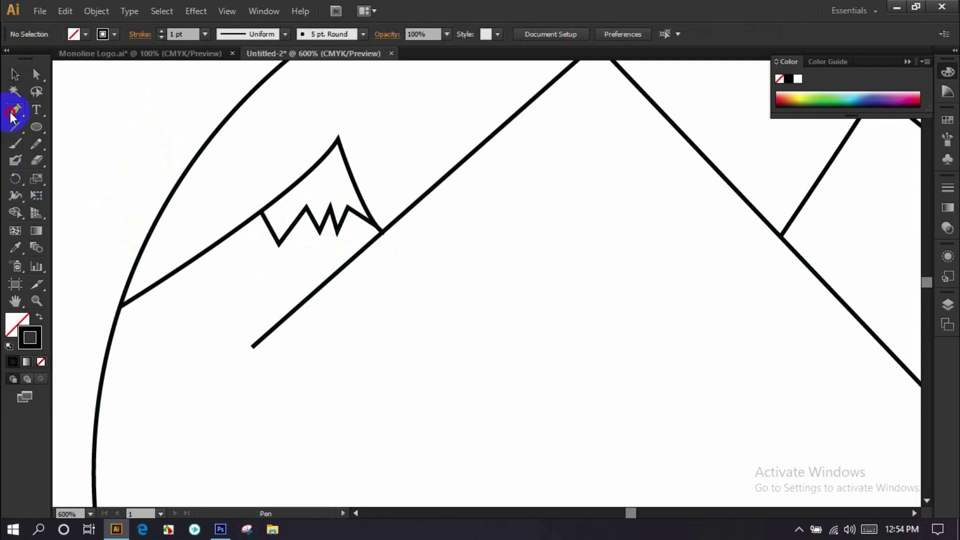
{"action": "left_click_drag", "start_coordinate": [543, 217], "coordinate": [502, 240]}
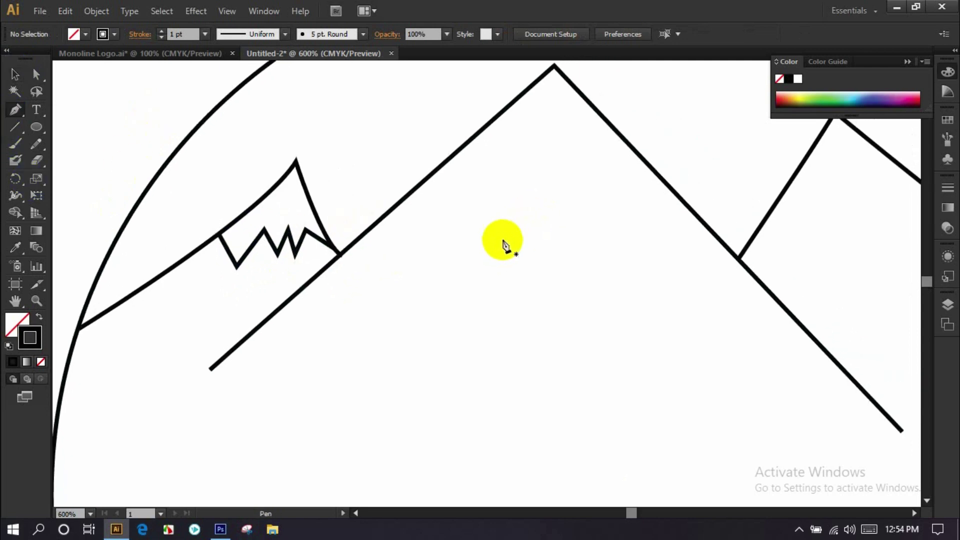
{"action": "left_click", "coordinate": [369, 230]}
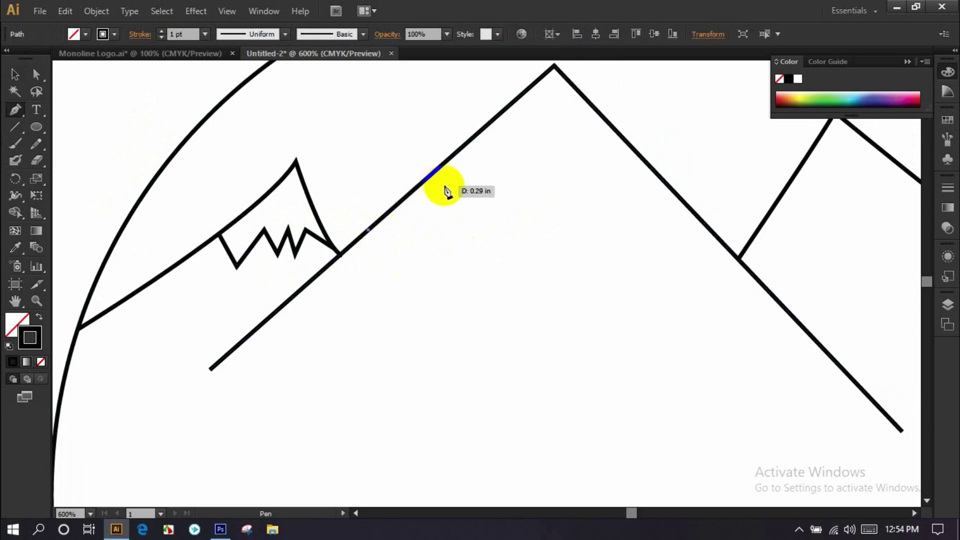
{"action": "left_click", "coordinate": [444, 185]}
{"action": "left_click", "coordinate": [470, 230]}
{"action": "left_click_drag", "start_coordinate": [520, 185], "coordinate": [521, 178]}
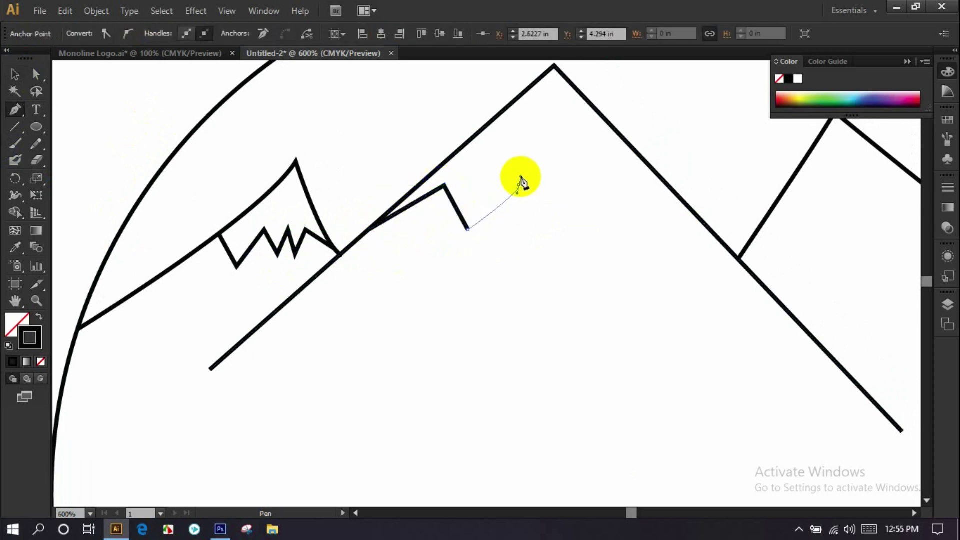
{"action": "left_click", "coordinate": [562, 219]}
{"action": "left_click", "coordinate": [567, 160]}
{"action": "left_click", "coordinate": [615, 212]}
{"action": "left_click", "coordinate": [626, 178]}
{"action": "left_click", "coordinate": [697, 216]}
{"action": "left_click", "coordinate": [25, 115]}
{"action": "left_click", "coordinate": [16, 75]}
Step: Draw a zigzag snow-cap line across the right-hand peak
{"action": "left_click", "coordinate": [16, 110]}
{"action": "key", "text": "space"}
{"action": "left_click_drag", "start_coordinate": [611, 253], "coordinate": [200, 285]}
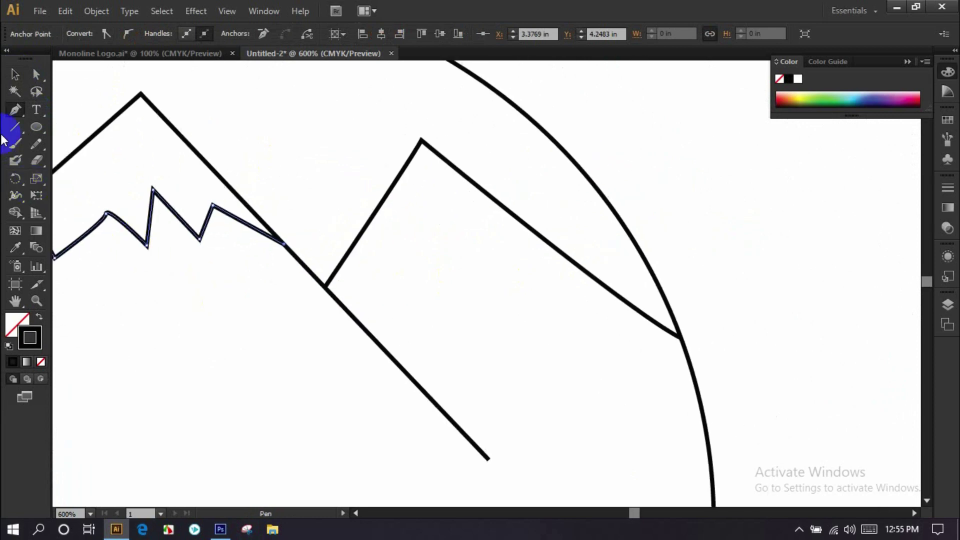
{"action": "left_click", "coordinate": [15, 90]}
{"action": "left_click", "coordinate": [90, 123]}
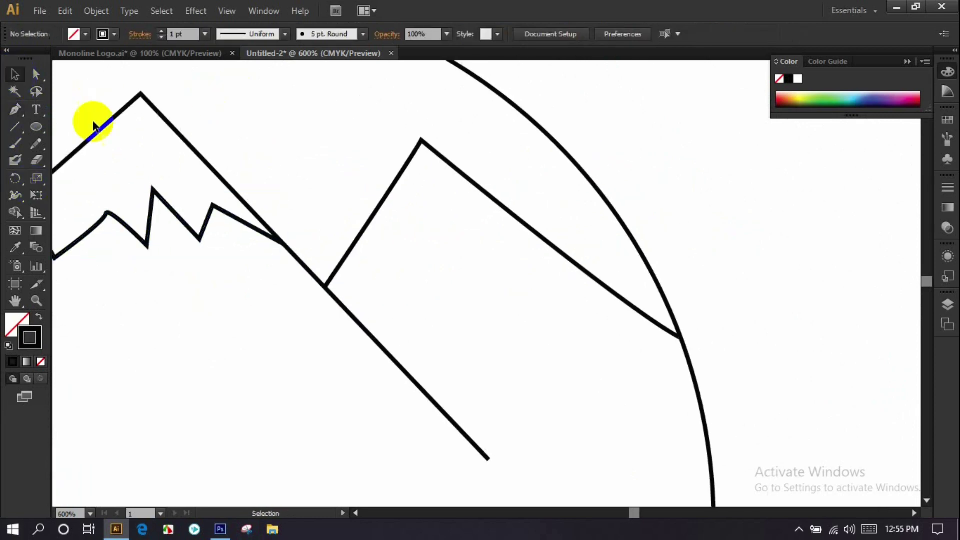
{"action": "left_click", "coordinate": [16, 109]}
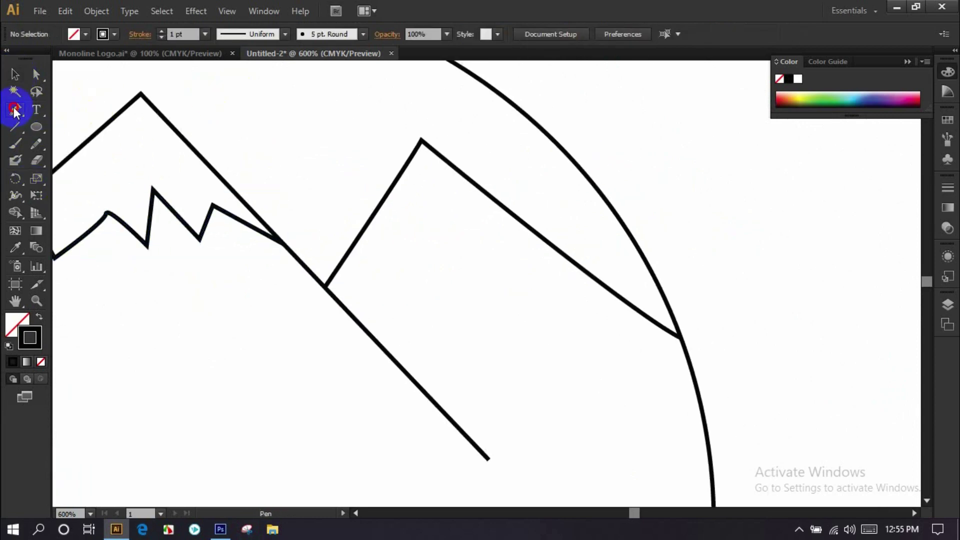
{"action": "left_click", "coordinate": [364, 227]}
{"action": "left_click_drag", "start_coordinate": [404, 255], "coordinate": [510, 214]}
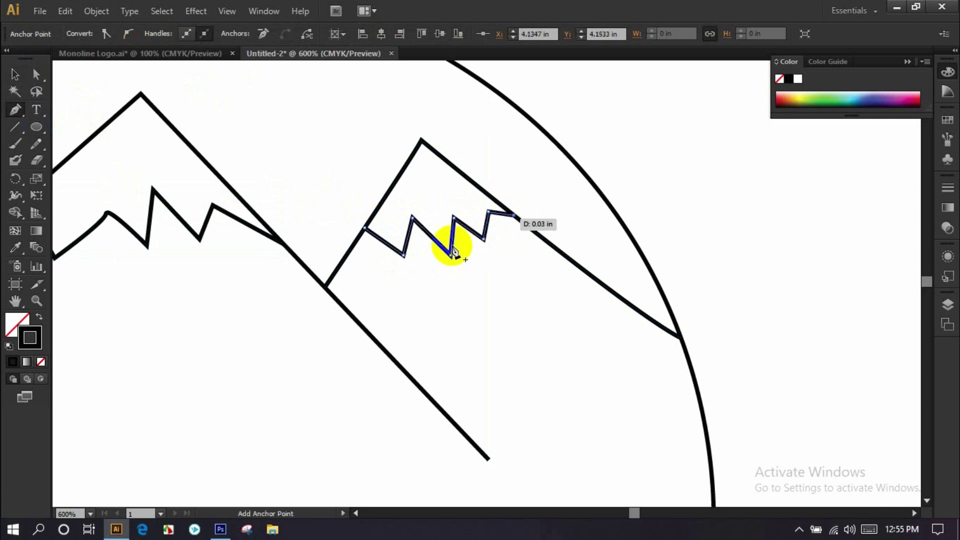
{"action": "left_click", "coordinate": [15, 75]}
{"action": "key", "text": "ctrl+minus"}
{"action": "key", "text": "ctrl+minus"}
{"action": "key", "text": "ctrl+minus"}
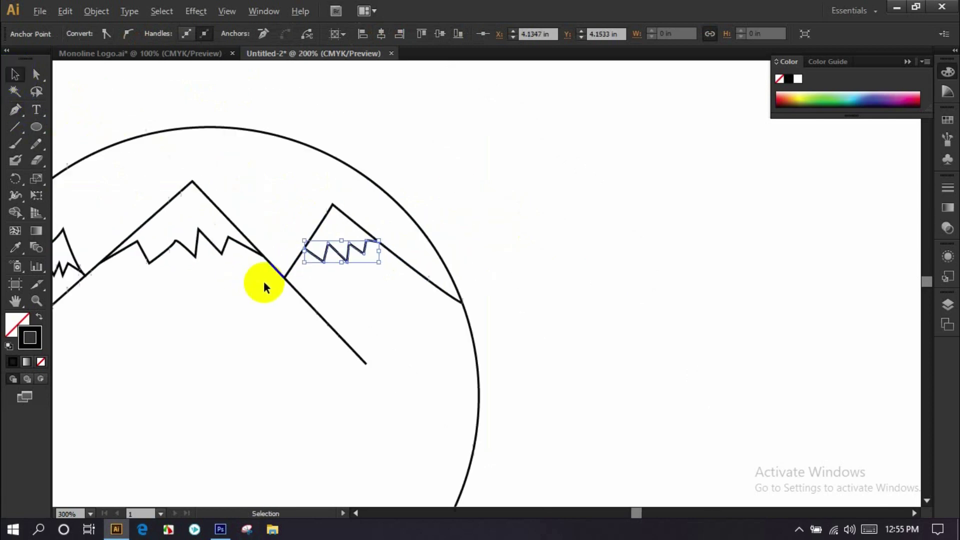
Step: Draw a vertical pine trunk line rising from the ground arc
{"action": "left_click_drag", "start_coordinate": [310, 327], "coordinate": [407, 310]}
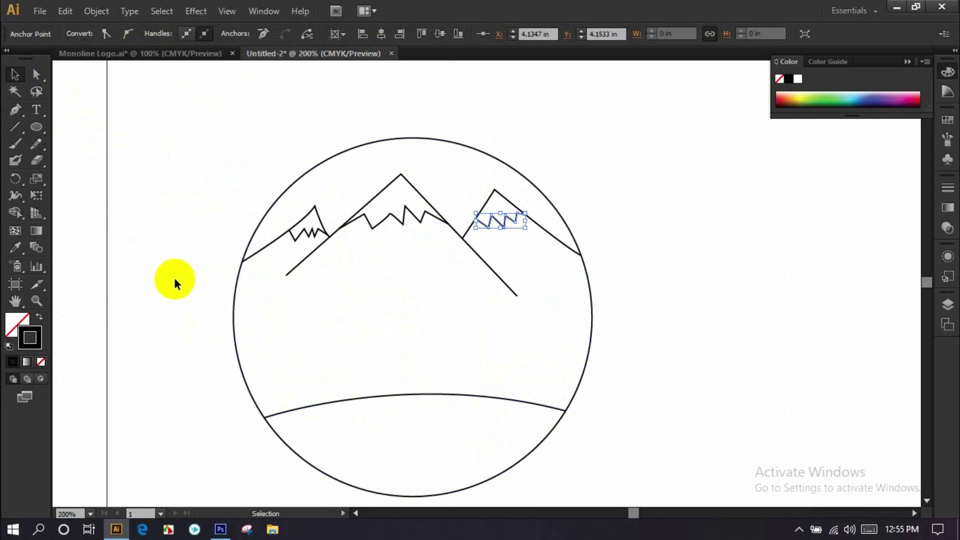
{"action": "scroll", "coordinate": [411, 328], "scroll_direction": "down", "scroll_amount": 2}
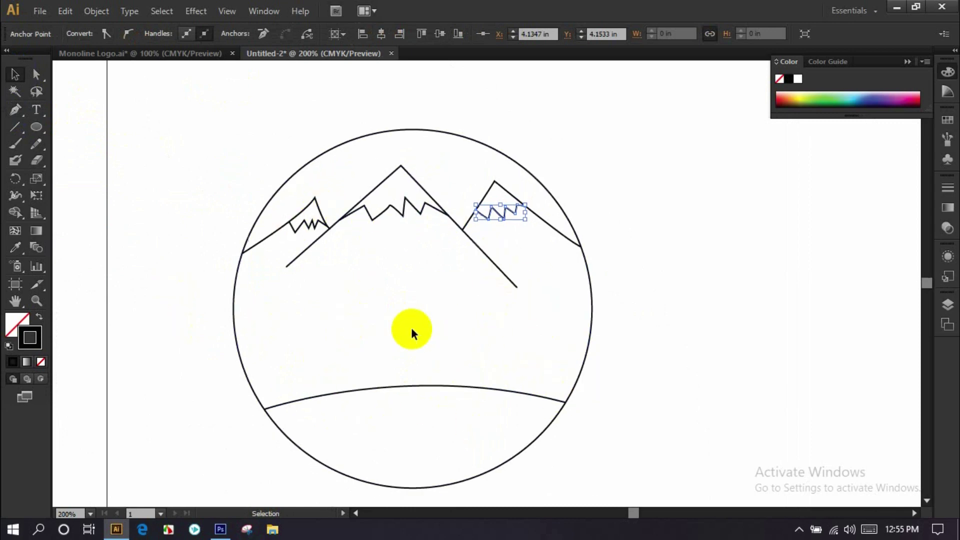
{"action": "left_click", "coordinate": [168, 163]}
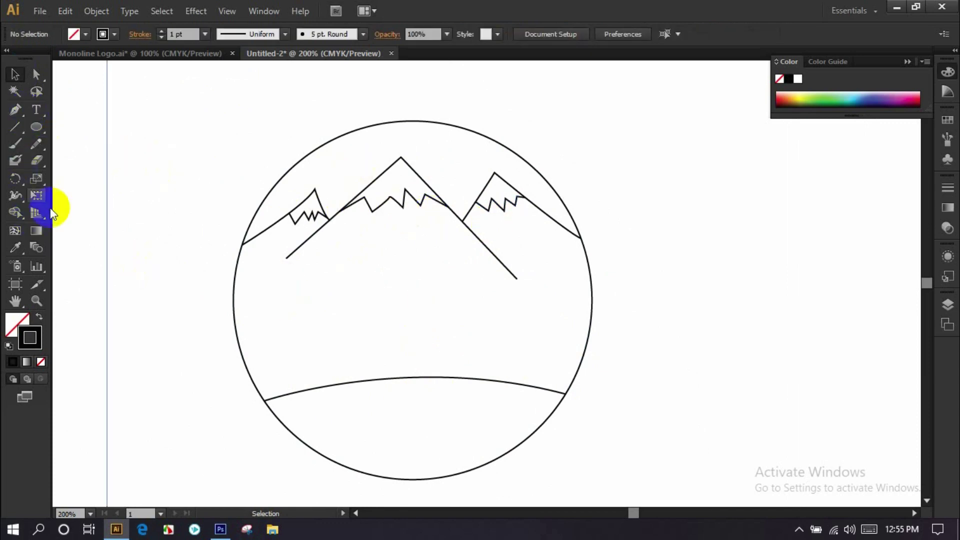
{"action": "left_click", "coordinate": [15, 110]}
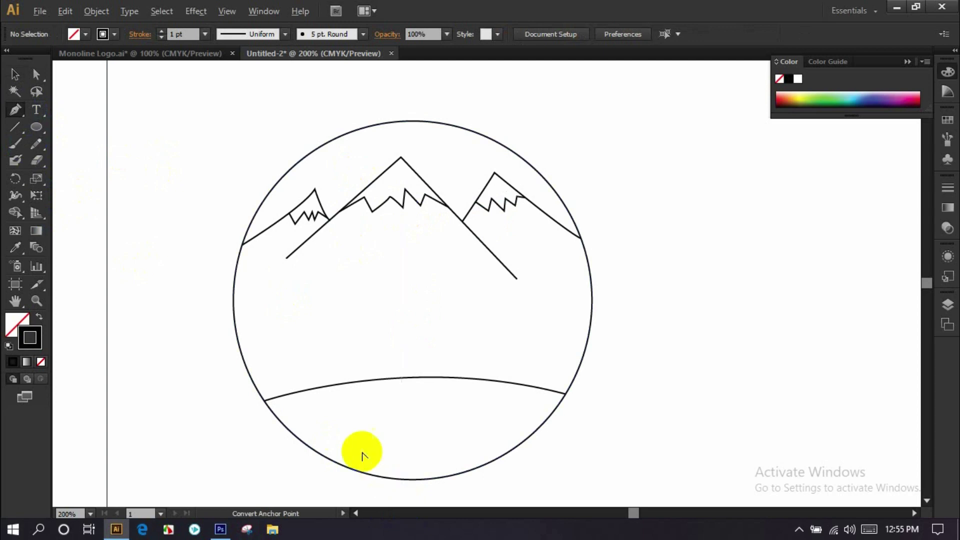
{"action": "scroll", "coordinate": [344, 434], "scroll_direction": "up", "scroll_amount": 1}
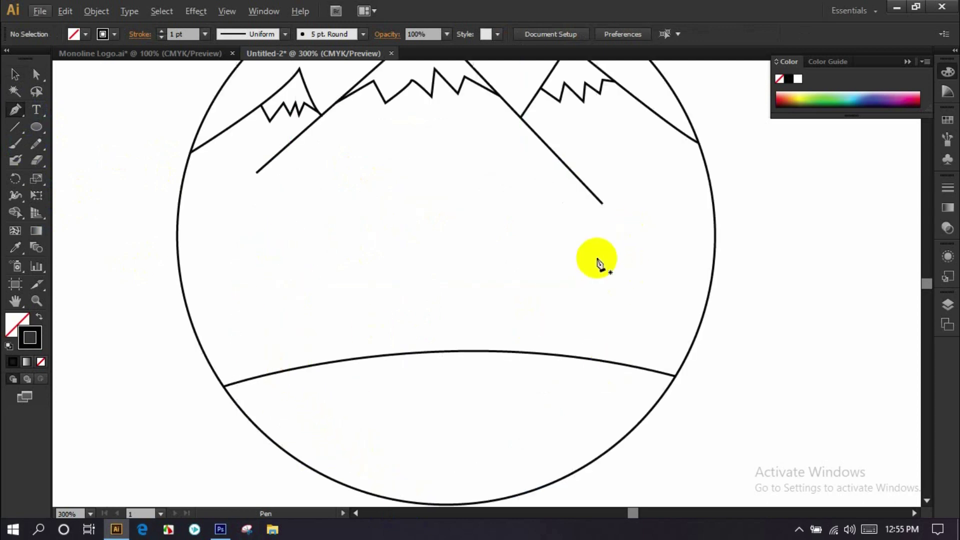
{"action": "left_click", "coordinate": [293, 369]}
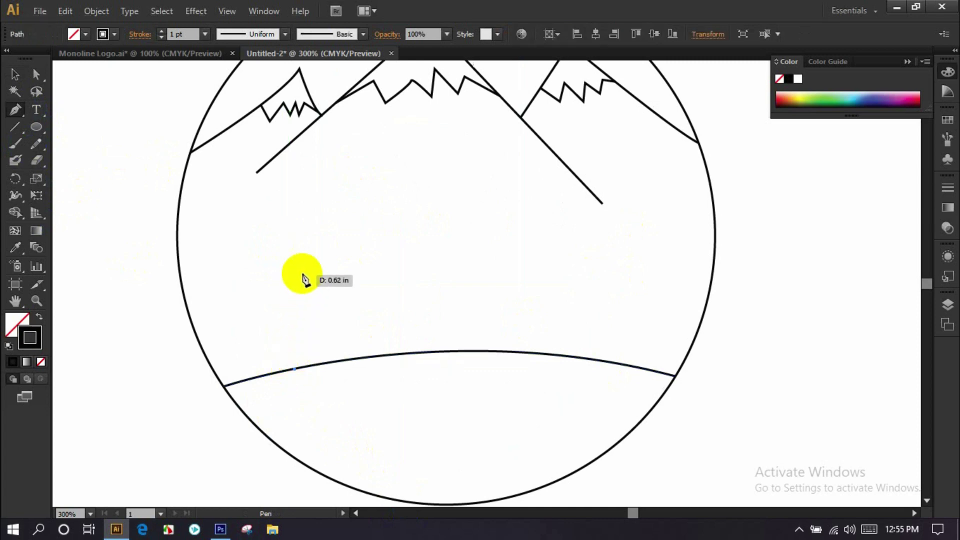
{"action": "left_click", "coordinate": [294, 251]}
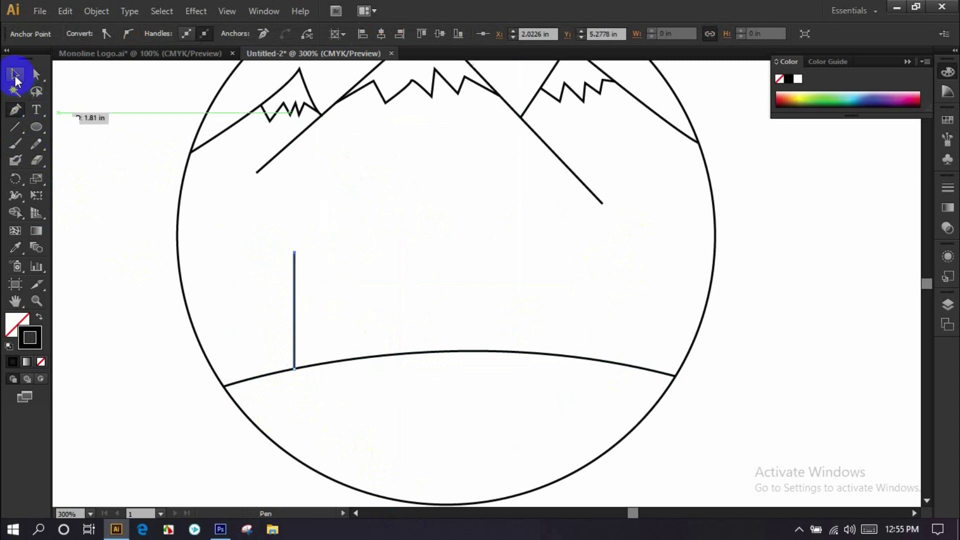
{"action": "left_click", "coordinate": [15, 76]}
{"action": "left_click", "coordinate": [226, 283]}
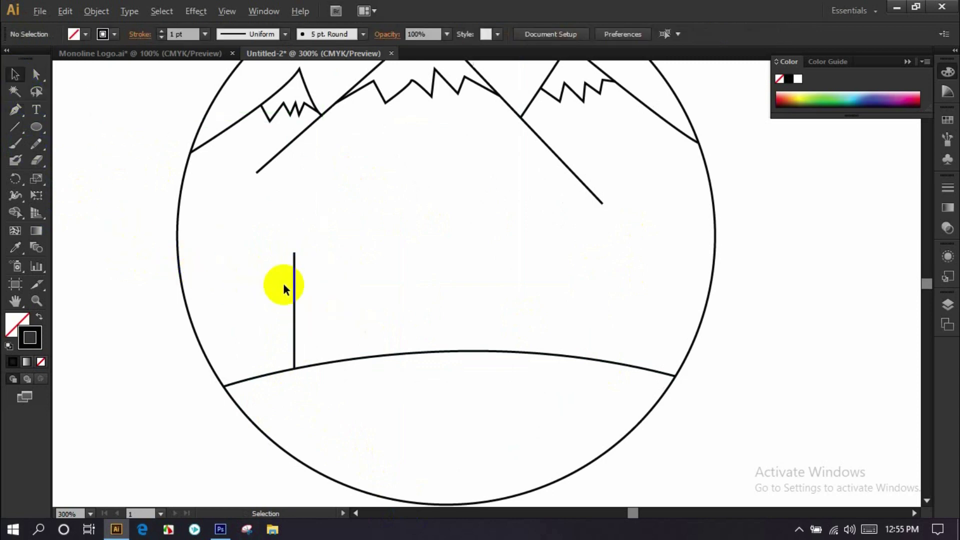
Step: Continue the path from the trunk's top with a new anchor down to the left
{"action": "scroll", "coordinate": [283, 284], "scroll_direction": "up", "scroll_amount": 2, "text": "alt"}
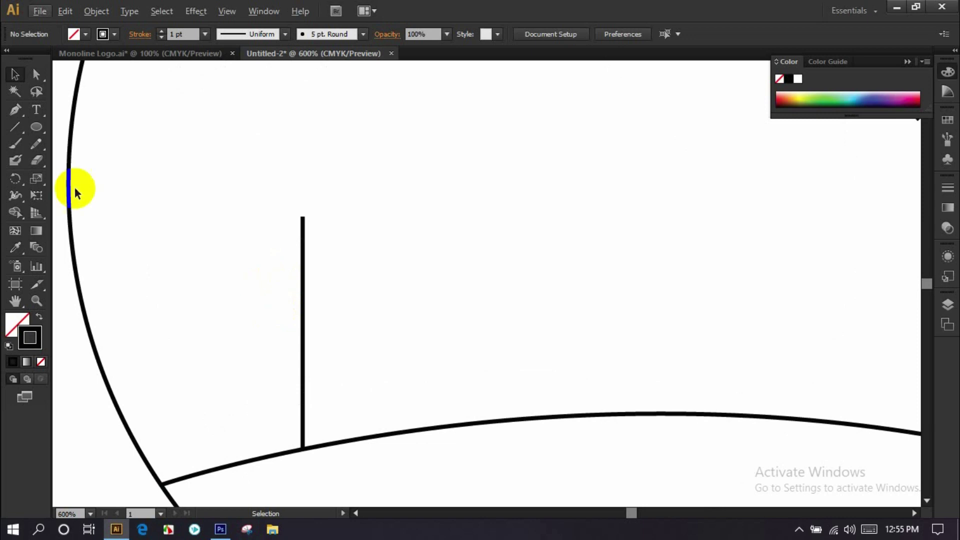
{"action": "left_click", "coordinate": [14, 111]}
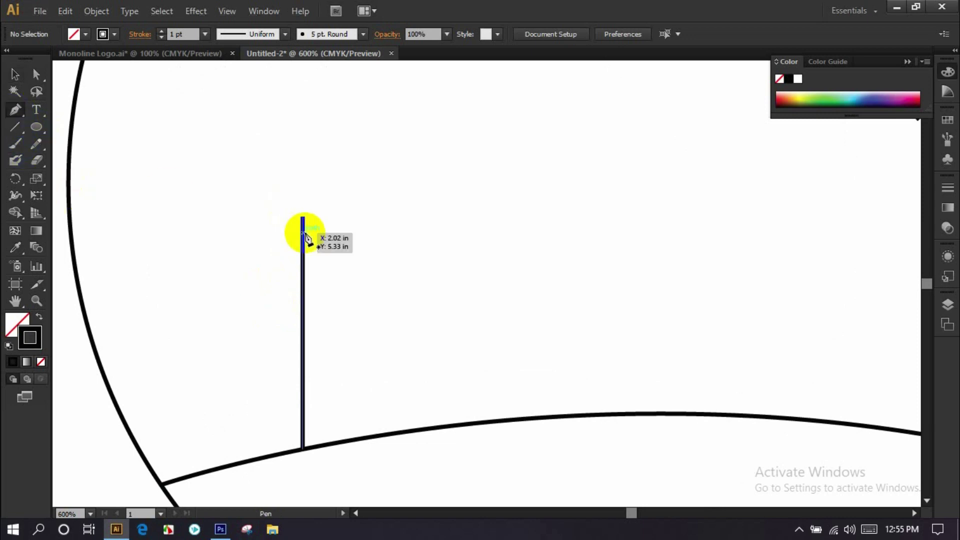
{"action": "scroll", "coordinate": [302, 230], "scroll_direction": "up", "scroll_amount": 1}
{"action": "scroll", "coordinate": [302, 342], "scroll_direction": "up", "scroll_amount": 1, "text": "alt"}
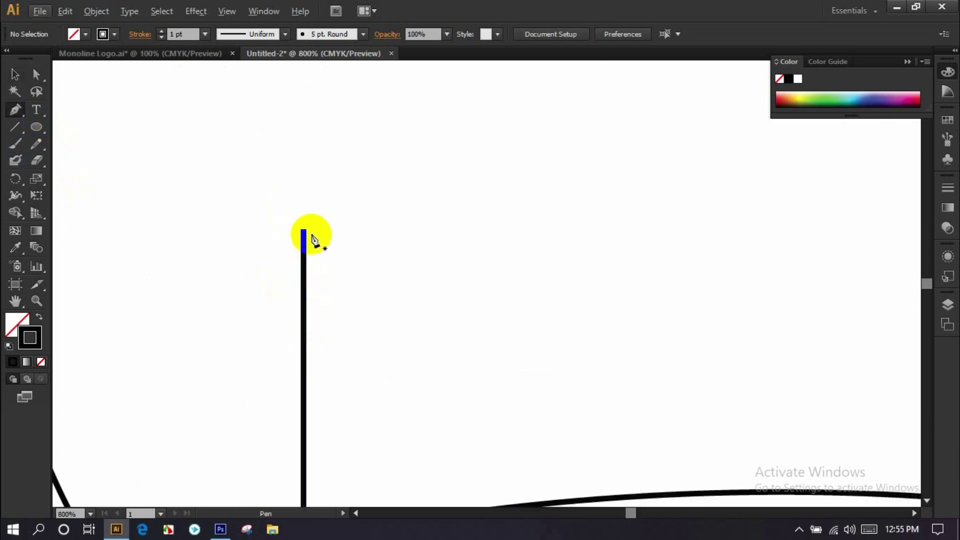
{"action": "left_click", "coordinate": [301, 230]}
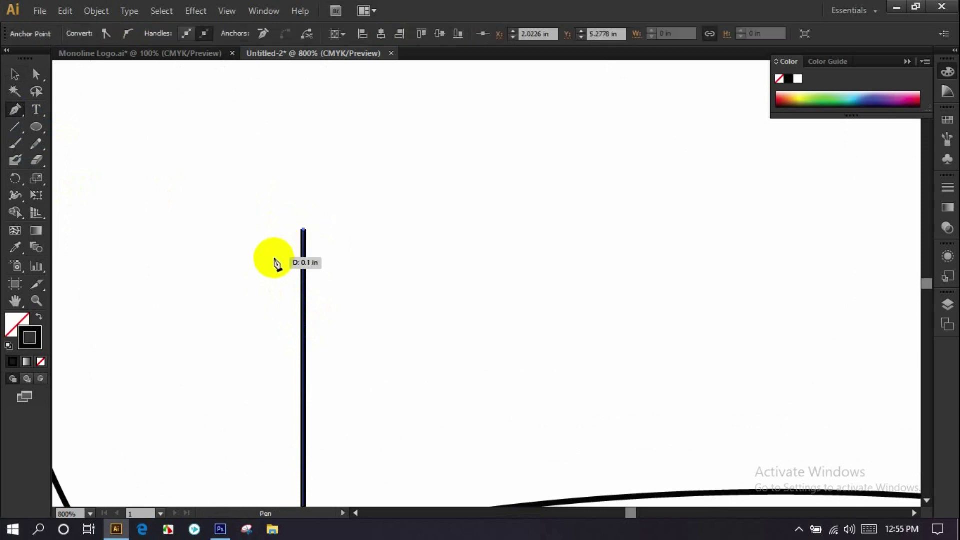
{"action": "left_click", "coordinate": [238, 267]}
Step: Undo the curved segment joined to the trunk top and clear the selection
{"action": "left_click_drag", "start_coordinate": [232, 265], "coordinate": [231, 265]}
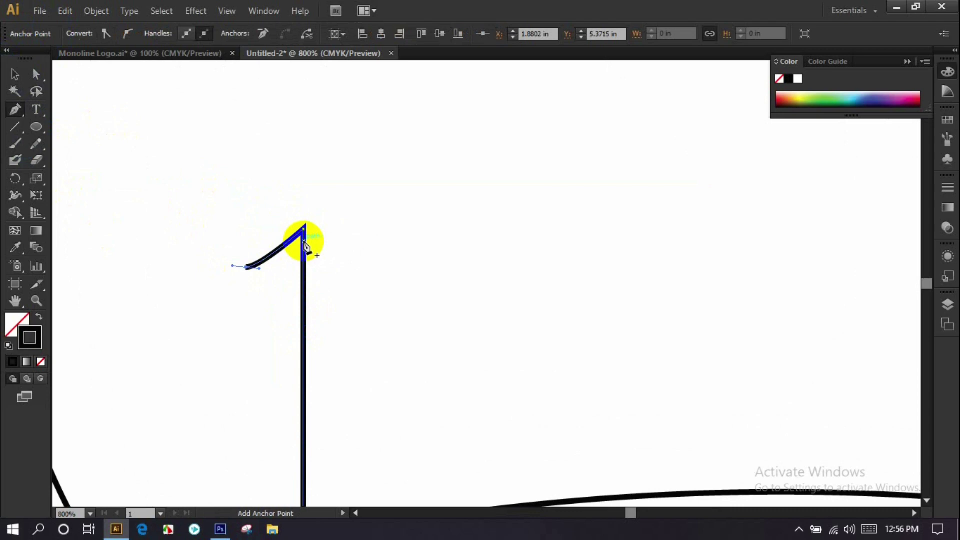
{"action": "key", "text": "ctrl+z"}
{"action": "key", "text": "ctrl+z"}
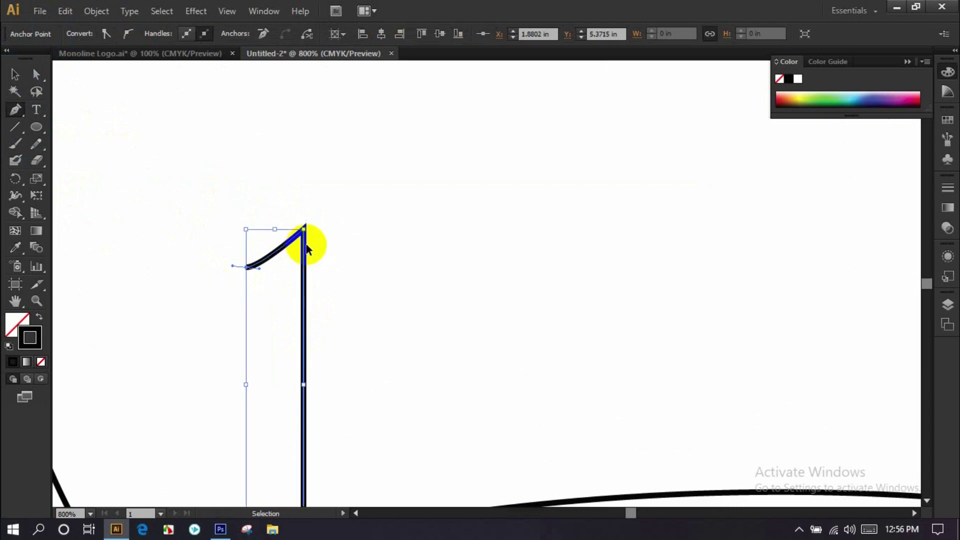
{"action": "left_click", "coordinate": [14, 74]}
{"action": "left_click", "coordinate": [160, 202]}
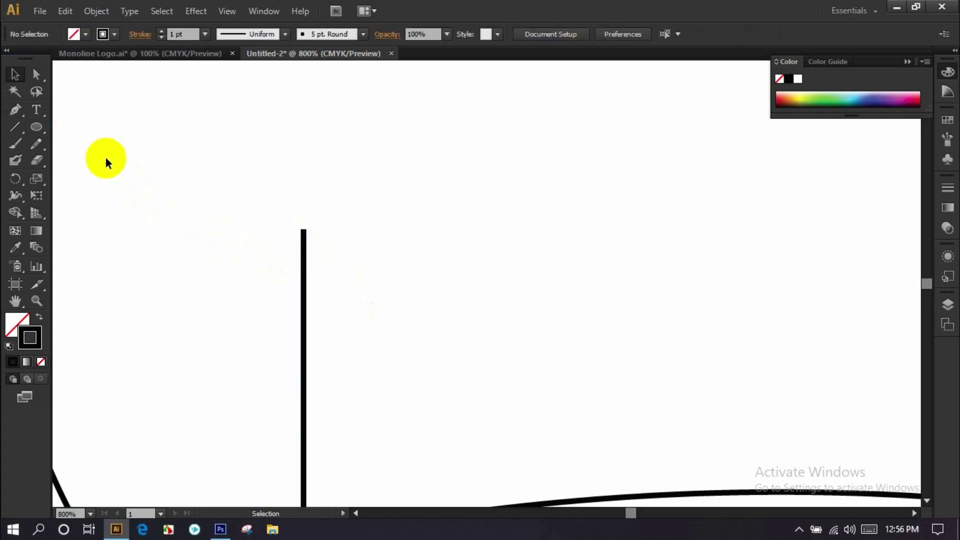
Step: Draw a separate curved branch sweeping down-left from the trunk top, nudged to meet the trunk
{"action": "left_click", "coordinate": [18, 111]}
{"action": "scroll", "coordinate": [267, 255], "scroll_direction": "up", "scroll_amount": 2}
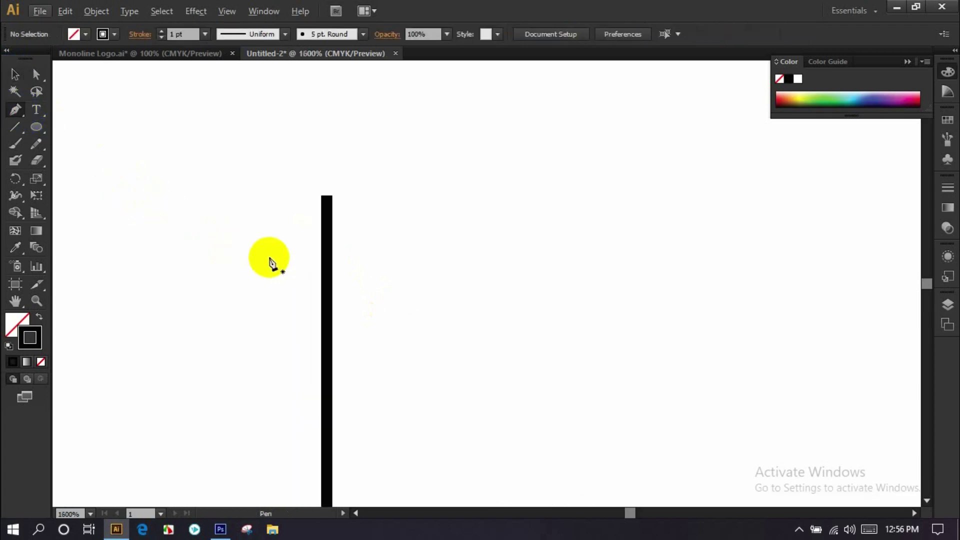
{"action": "left_click", "coordinate": [324, 205]}
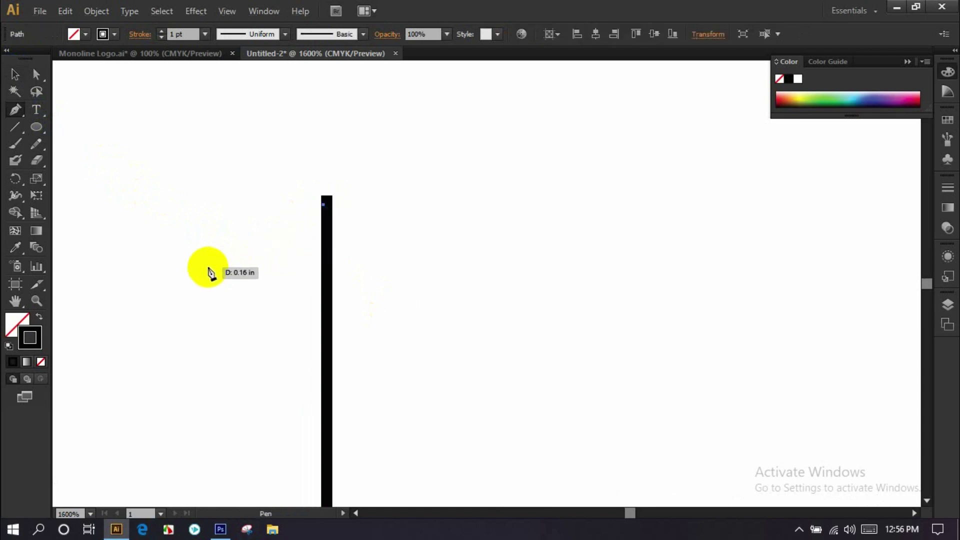
{"action": "left_click_drag", "start_coordinate": [175, 270], "coordinate": [177, 271]}
{"action": "left_click", "coordinate": [16, 76]}
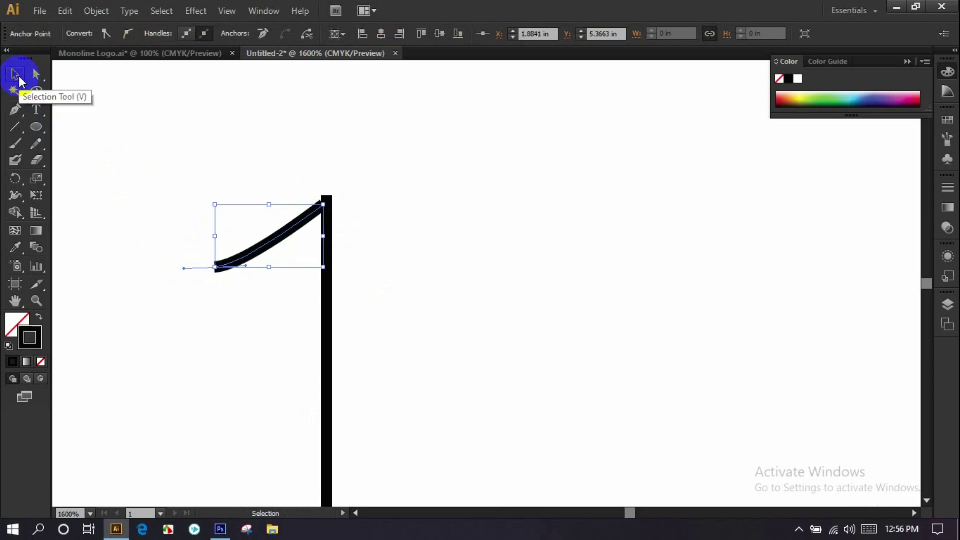
{"action": "key", "text": "Up"}
{"action": "key", "text": "Left"}
{"action": "key", "text": "Left"}
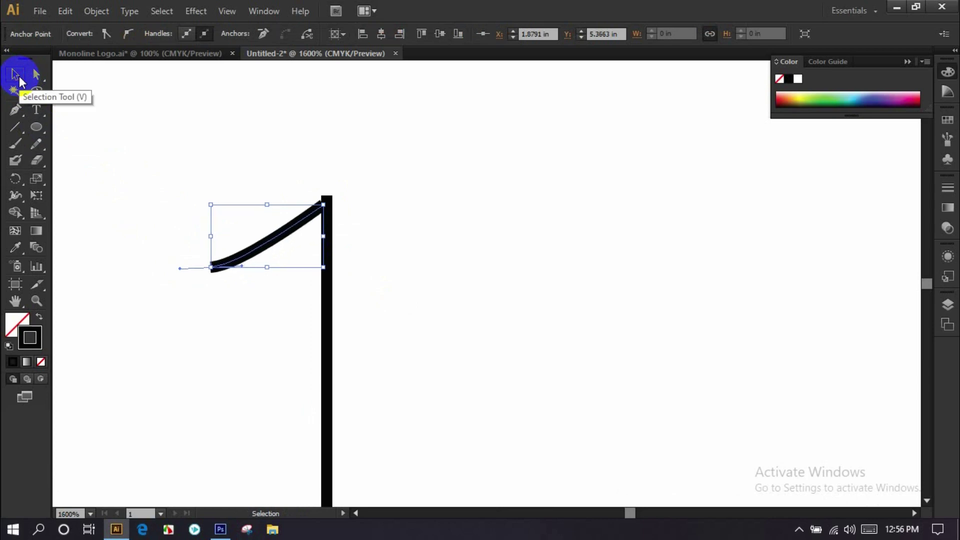
{"action": "left_click", "coordinate": [136, 136]}
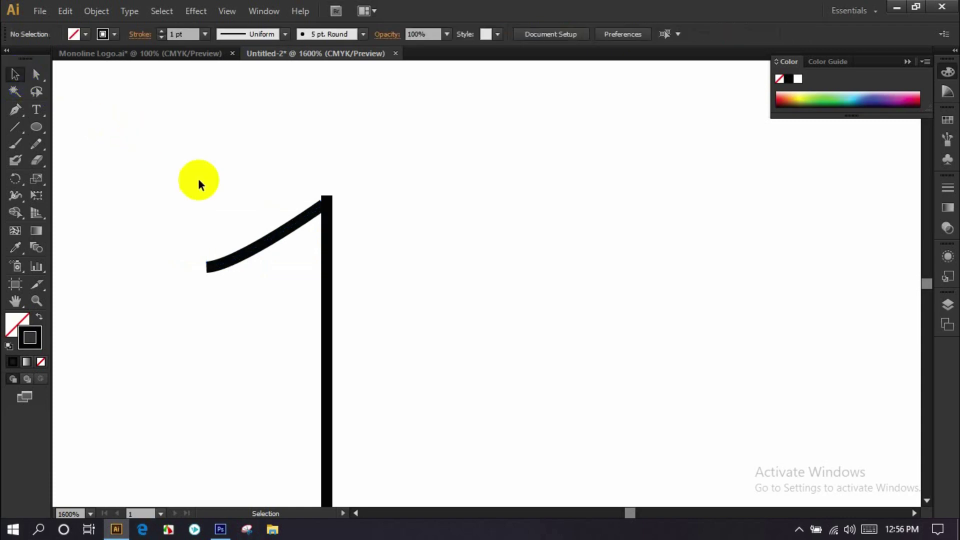
{"action": "left_click", "coordinate": [258, 248]}
{"action": "key", "text": "Right"}
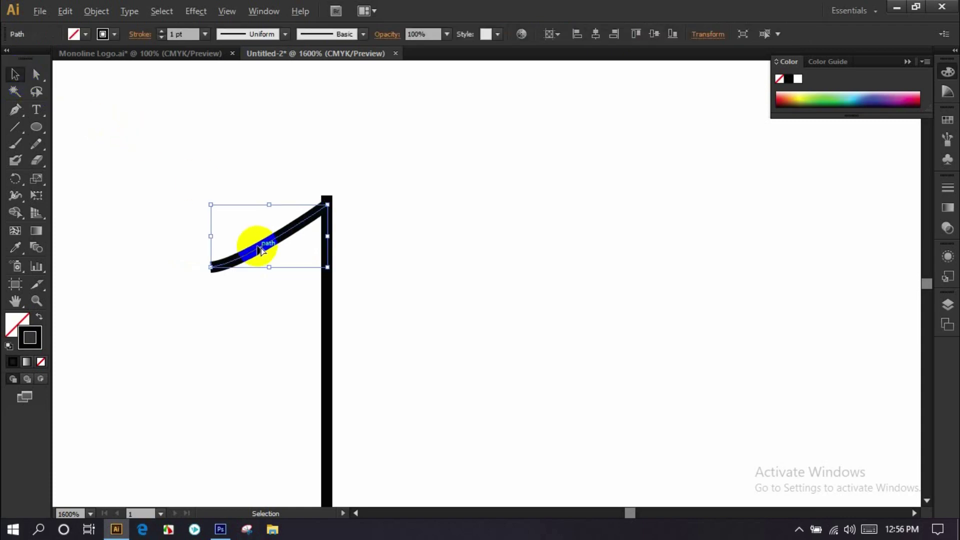
{"action": "scroll", "coordinate": [258, 249], "scroll_direction": "down", "scroll_amount": 3}
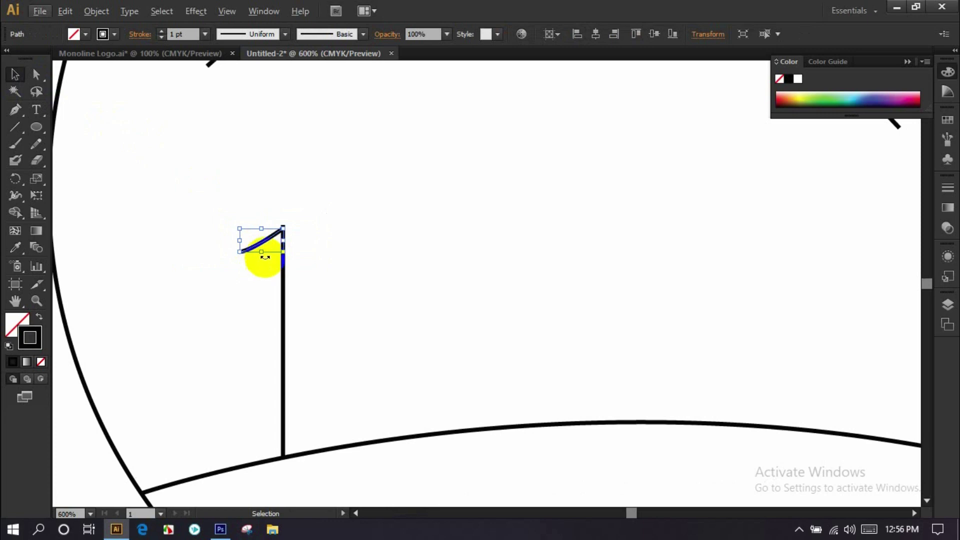
Step: Duplicate the branch down the trunk and pull out the lower branches' left tips
{"action": "left_click_drag", "start_coordinate": [256, 249], "coordinate": [254, 286]}
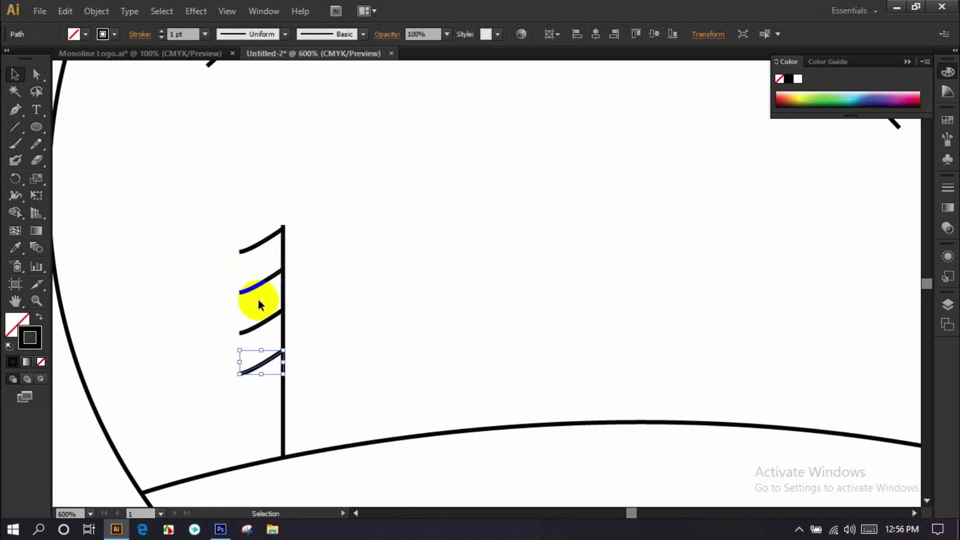
{"action": "scroll", "coordinate": [225, 298], "scroll_direction": "up", "scroll_amount": 2}
{"action": "left_click", "coordinate": [35, 75]}
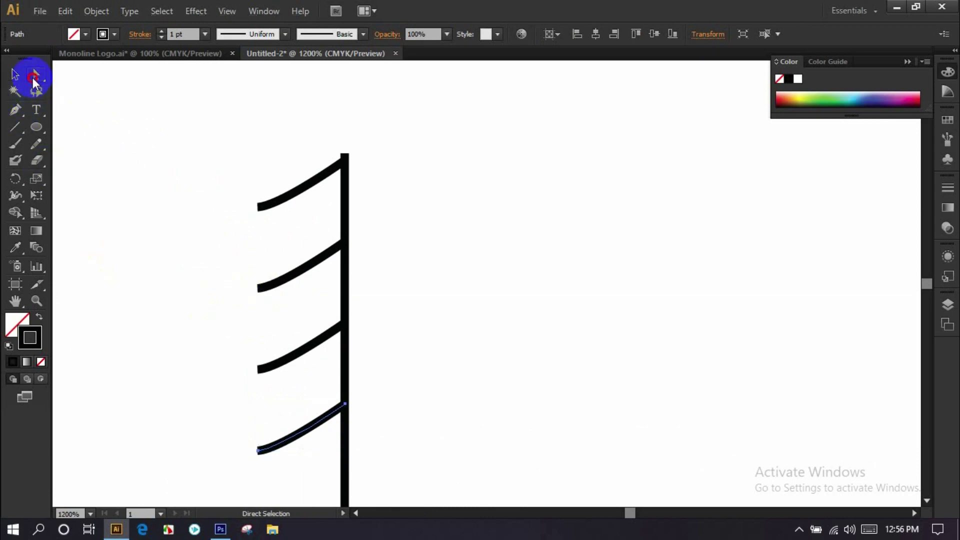
{"action": "left_click_drag", "start_coordinate": [253, 283], "coordinate": [236, 295]}
{"action": "left_click_drag", "start_coordinate": [253, 358], "coordinate": [223, 381]}
{"action": "key", "text": "ctrl+z"}
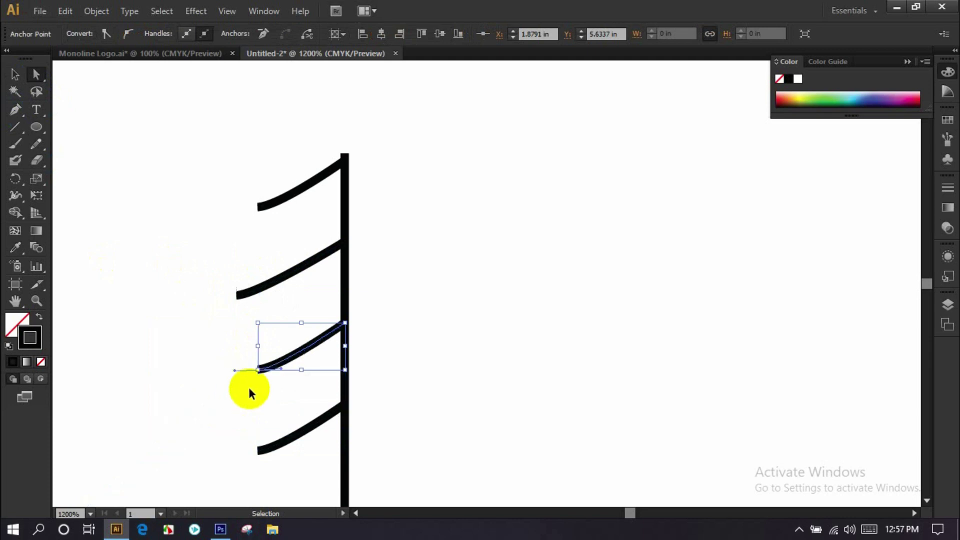
{"action": "left_click_drag", "start_coordinate": [261, 368], "coordinate": [228, 376]}
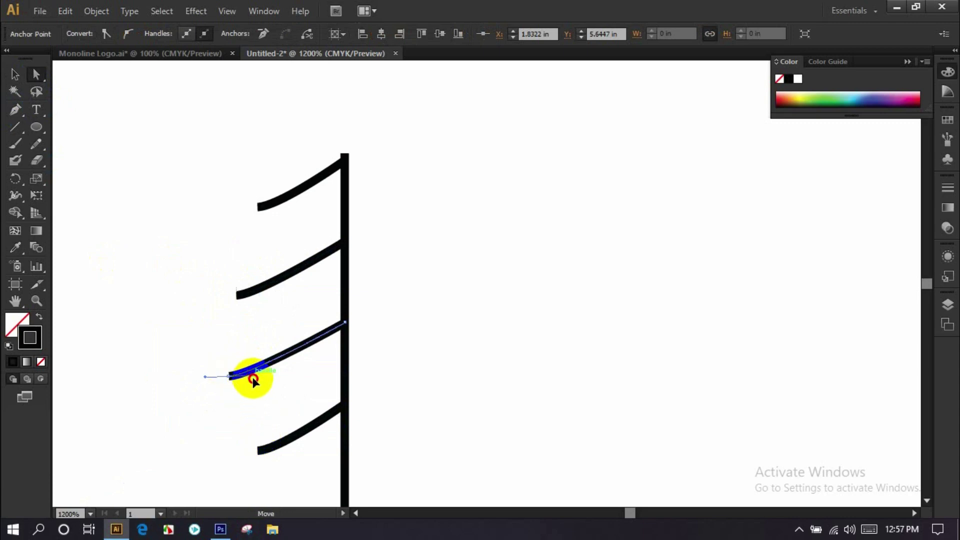
{"action": "left_click_drag", "start_coordinate": [253, 377], "coordinate": [258, 380]}
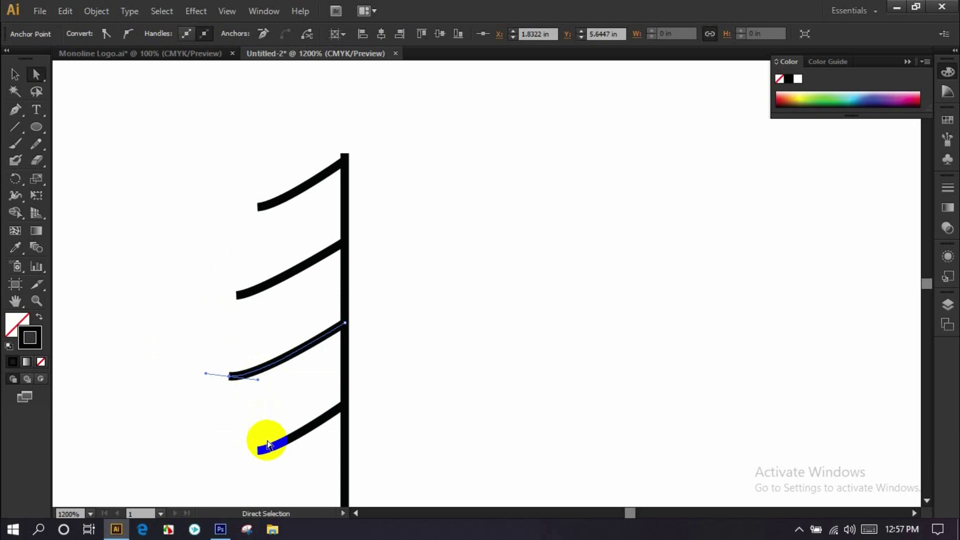
Step: Reshape the bottom branch's left end by moving its anchor and handle
{"action": "scroll", "coordinate": [290, 481], "scroll_direction": "up", "scroll_amount": 1}
{"action": "left_click_drag", "start_coordinate": [287, 476], "coordinate": [313, 384]}
{"action": "left_click", "coordinate": [247, 371]}
{"action": "left_click", "coordinate": [264, 381]}
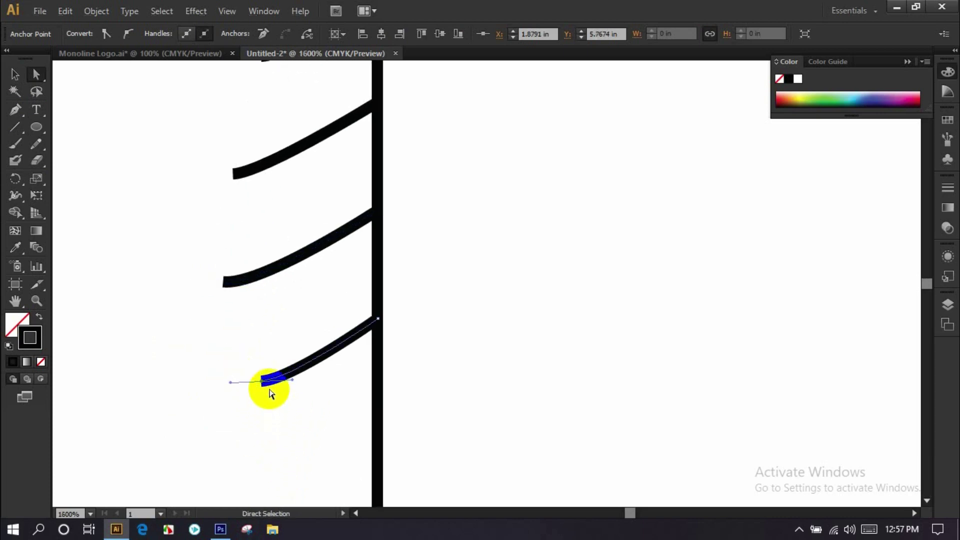
{"action": "left_click_drag", "start_coordinate": [264, 385], "coordinate": [204, 392]}
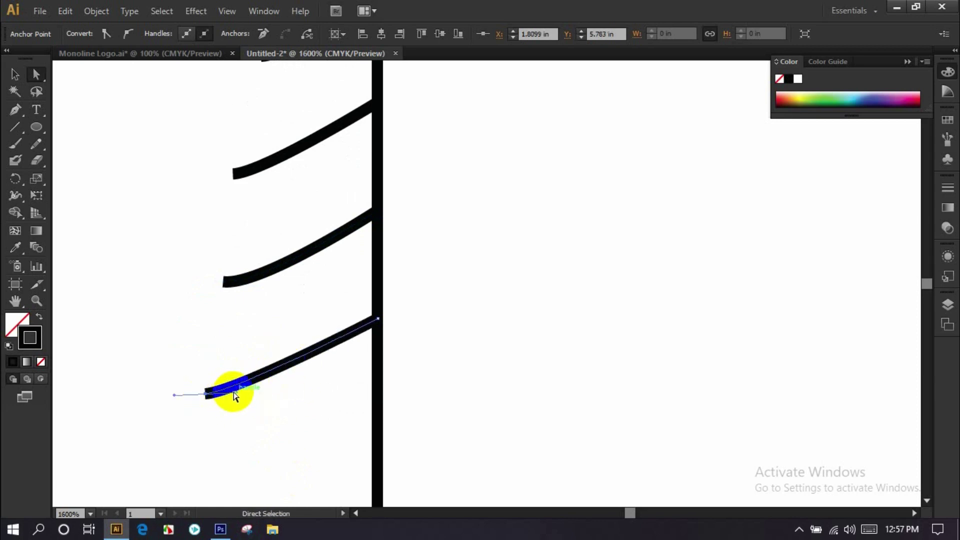
{"action": "left_click_drag", "start_coordinate": [233, 395], "coordinate": [234, 400]}
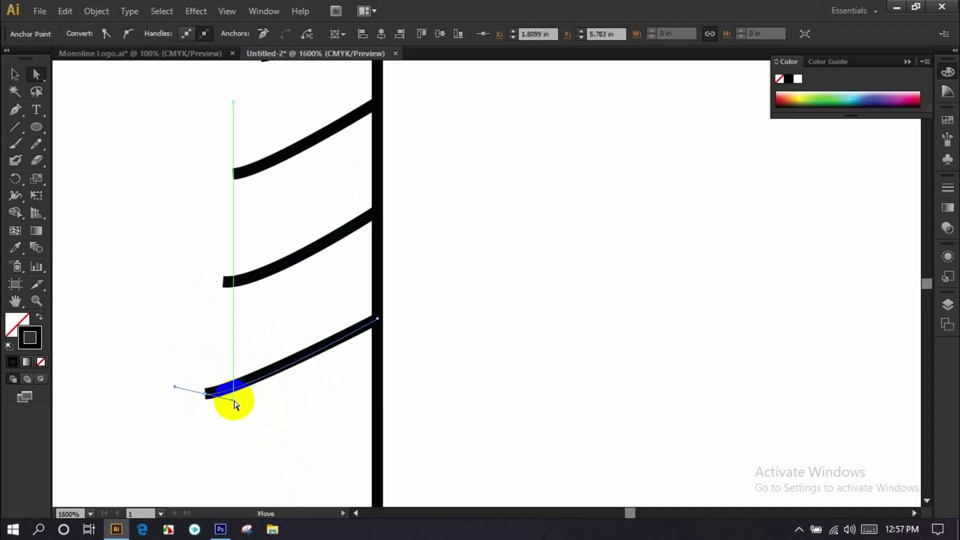
{"action": "scroll", "coordinate": [269, 384], "scroll_direction": "down", "scroll_amount": 3, "text": "alt"}
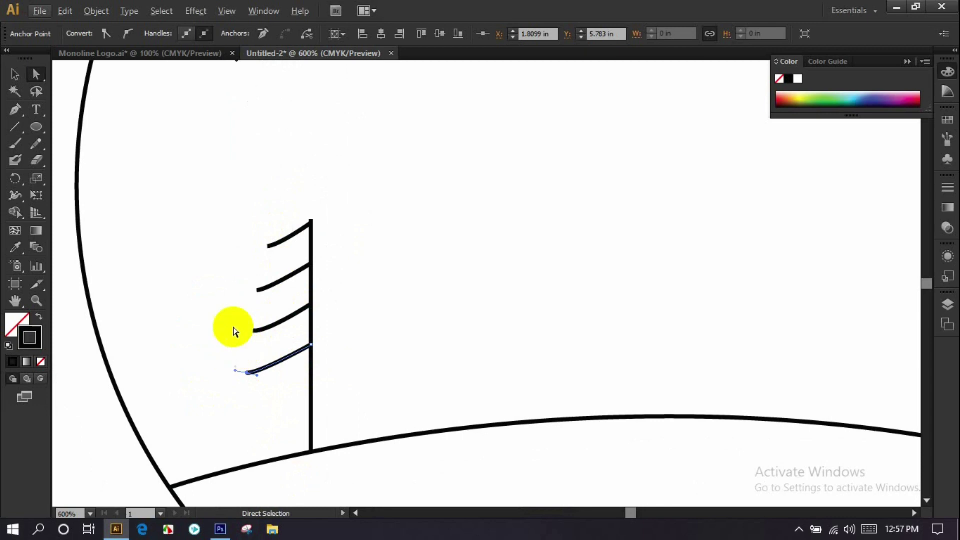
Step: Marquee-select all four branches together
{"action": "left_click", "coordinate": [15, 74]}
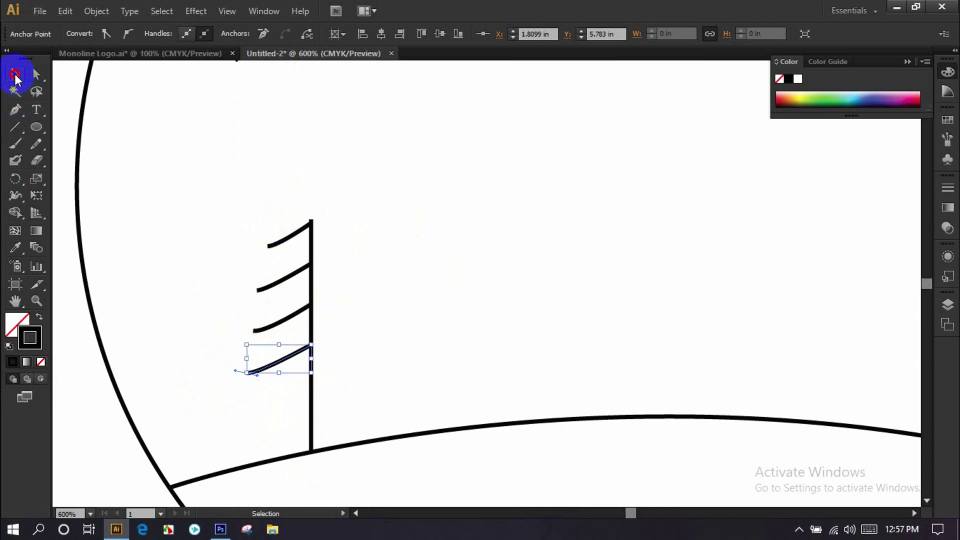
{"action": "left_click", "coordinate": [170, 207]}
{"action": "left_click_drag", "start_coordinate": [225, 208], "coordinate": [274, 372]}
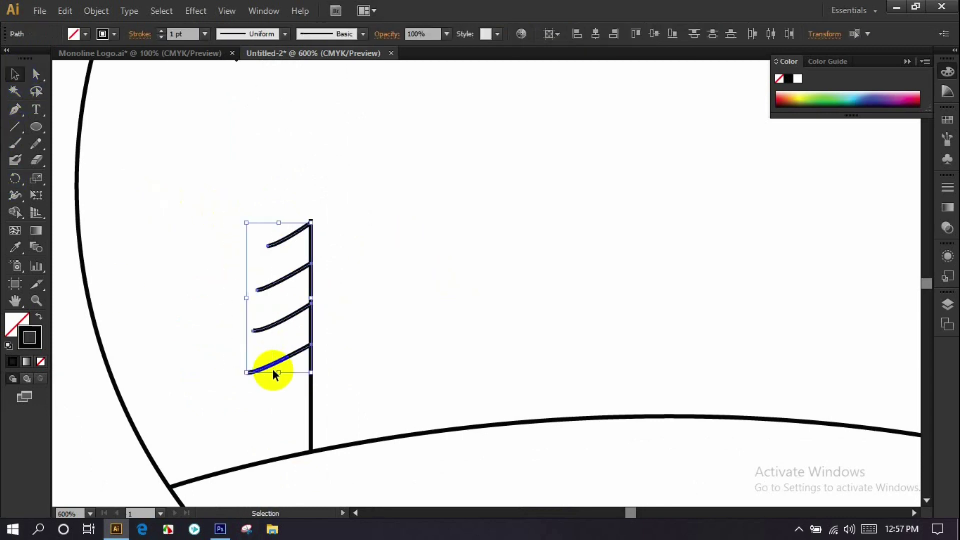
{"action": "left_click_drag", "start_coordinate": [16, 181], "coordinate": [52, 198]}
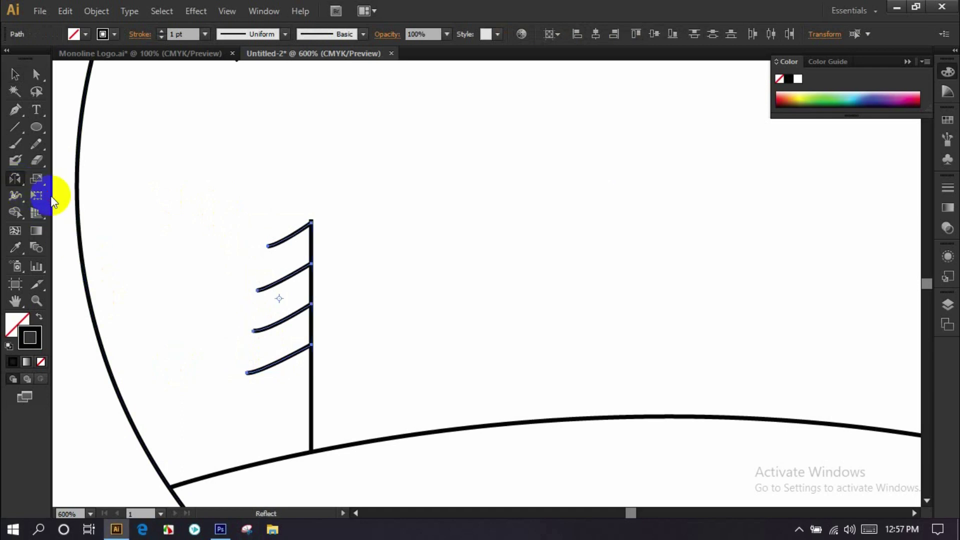
Step: Reflect a copy of the four branches across a vertical axis through the trunk
{"action": "left_click", "coordinate": [311, 303], "text": "alt"}
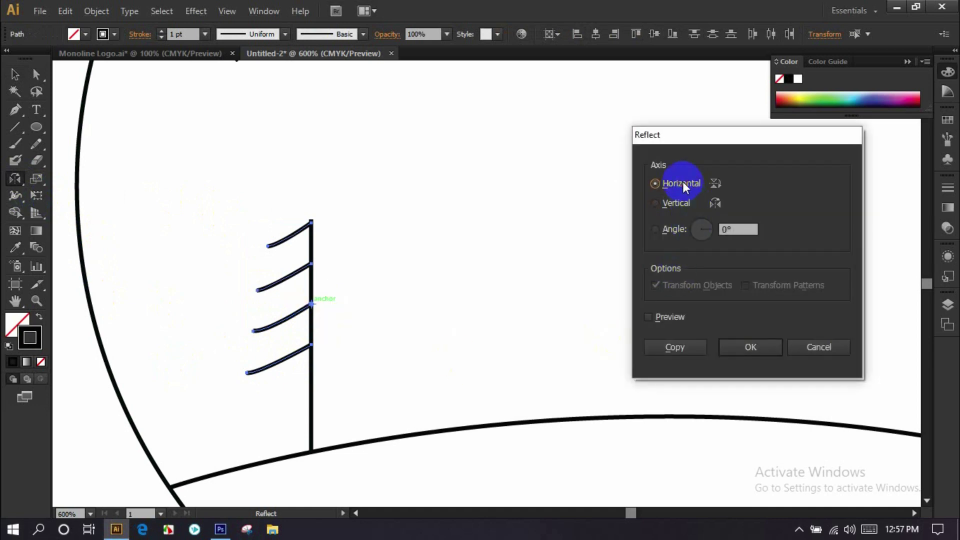
{"action": "left_click", "coordinate": [665, 316]}
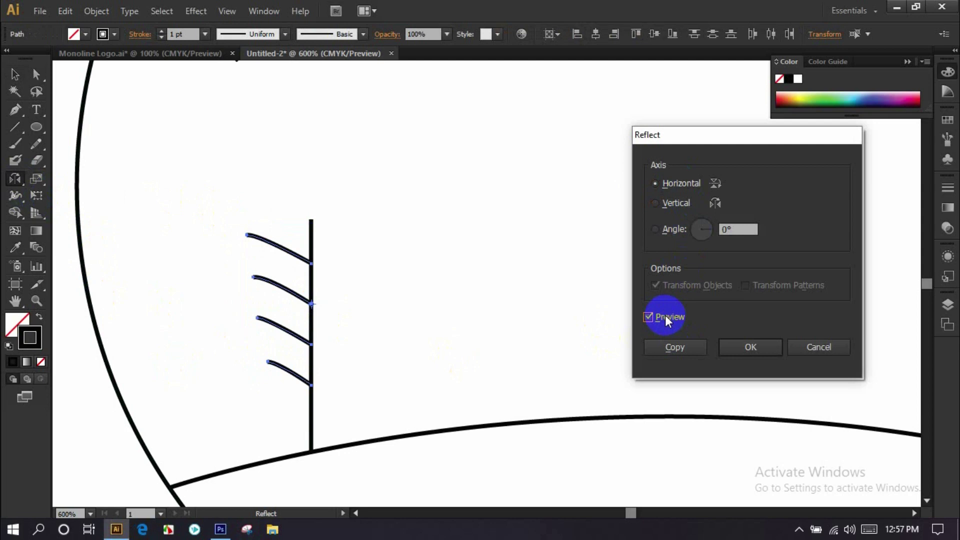
{"action": "left_click", "coordinate": [661, 203]}
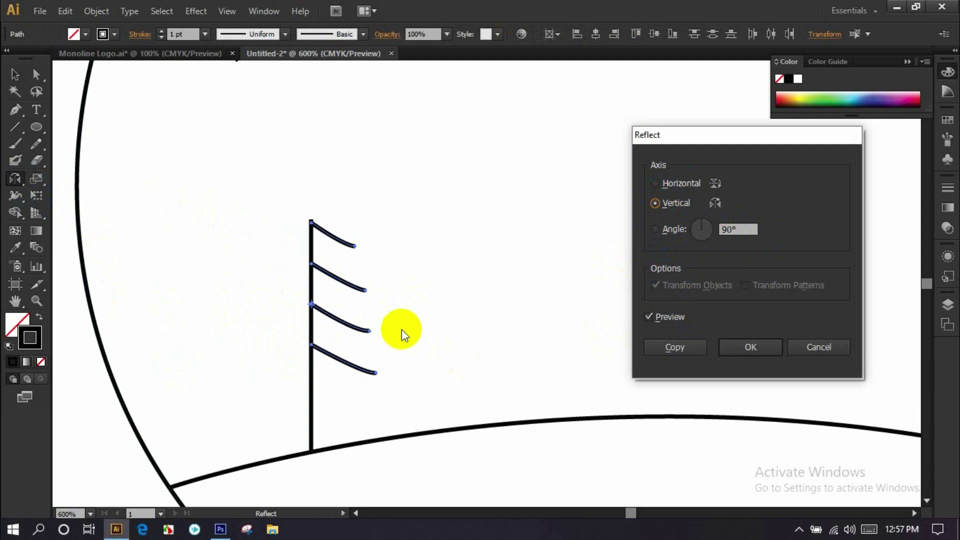
{"action": "left_click", "coordinate": [674, 345]}
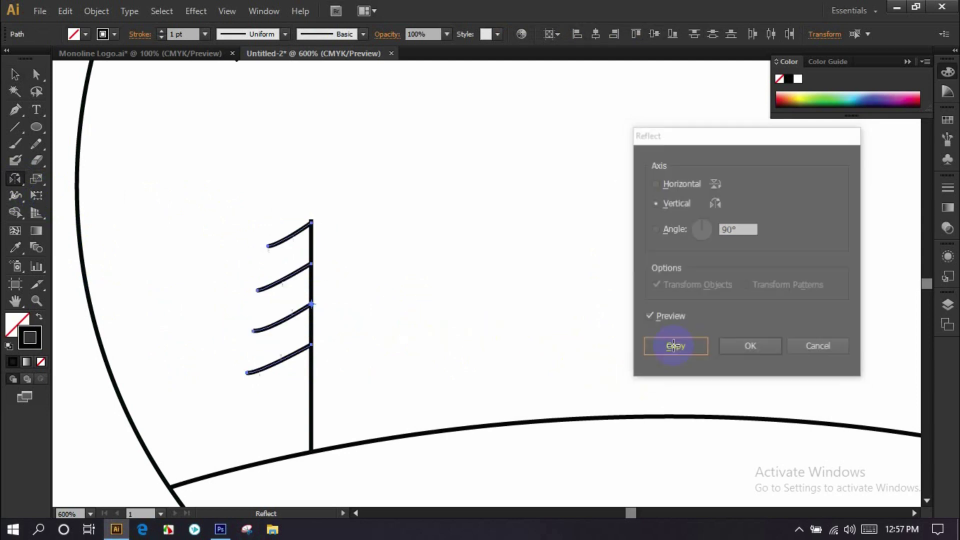
{"action": "scroll", "coordinate": [390, 334], "scroll_direction": "down", "scroll_amount": 2}
{"action": "scroll", "coordinate": [390, 334], "scroll_direction": "down", "scroll_amount": 1}
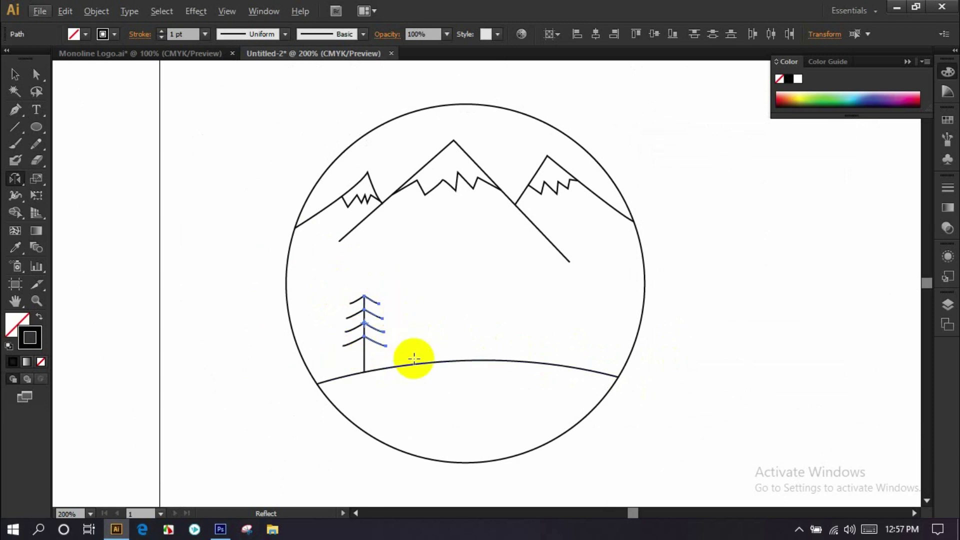
Step: Select the whole pine tree and duplicate it about 2 inches to the right
{"action": "left_click", "coordinate": [15, 74]}
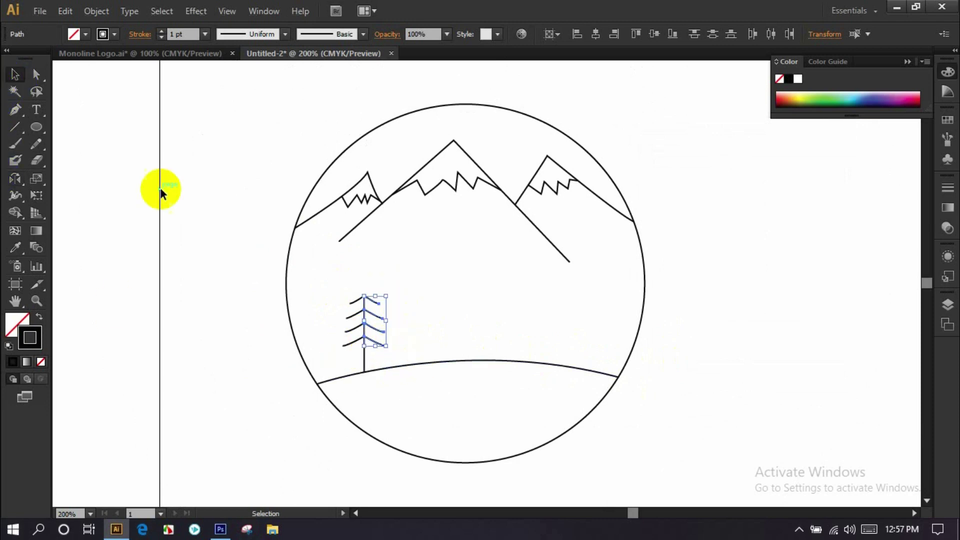
{"action": "left_click_drag", "start_coordinate": [413, 385], "coordinate": [374, 377]}
{"action": "left_click_drag", "start_coordinate": [293, 283], "coordinate": [519, 325]}
{"action": "scroll", "coordinate": [530, 350], "scroll_direction": "up", "scroll_amount": 3}
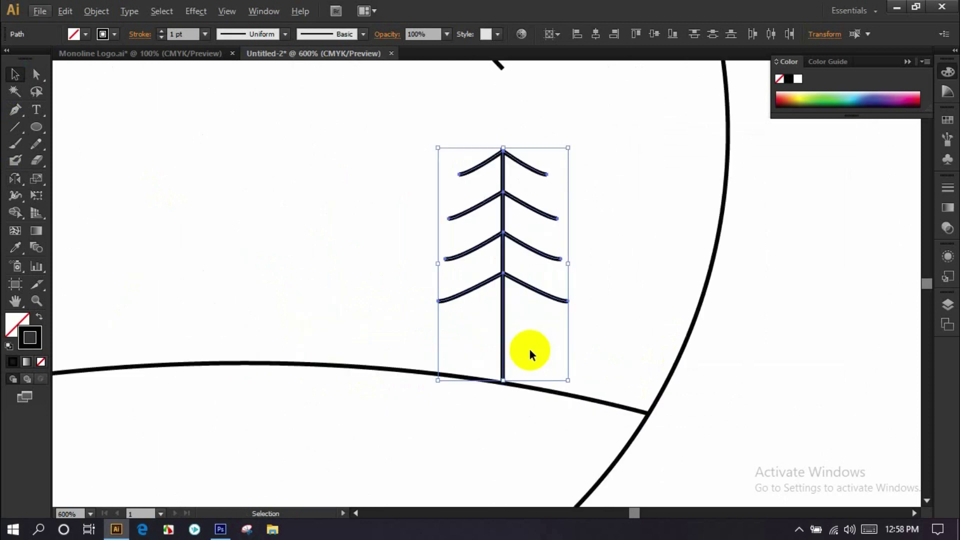
{"action": "key", "text": "alt+f"}
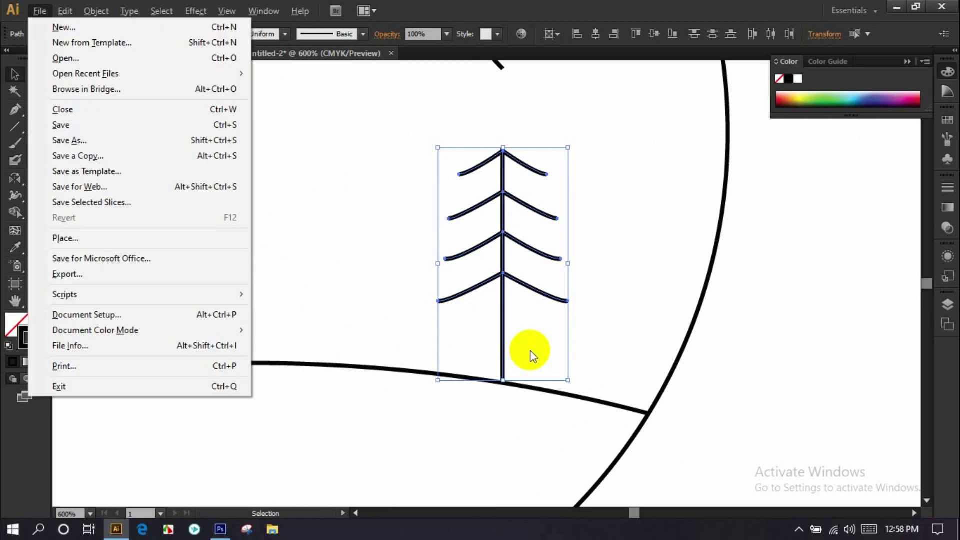
{"action": "left_click", "coordinate": [534, 356]}
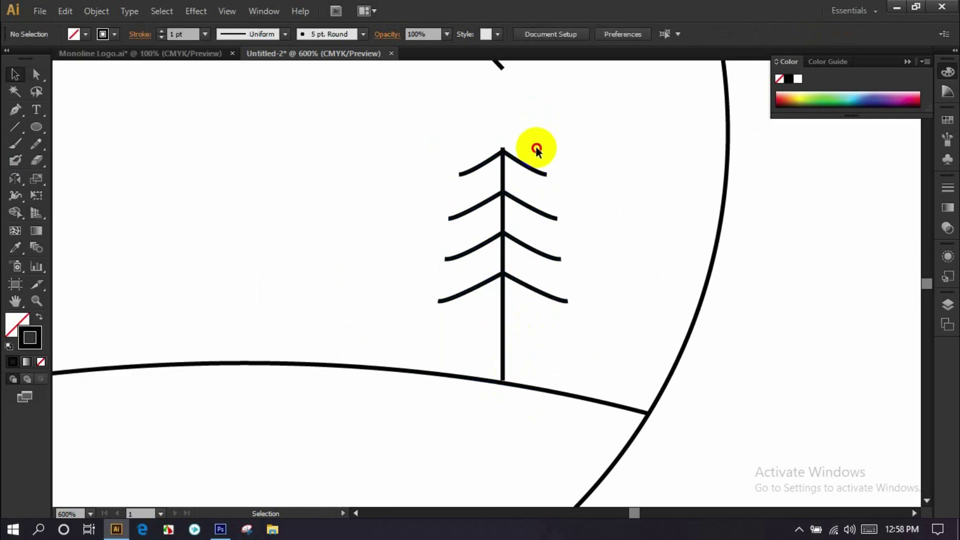
{"action": "left_click", "coordinate": [496, 306]}
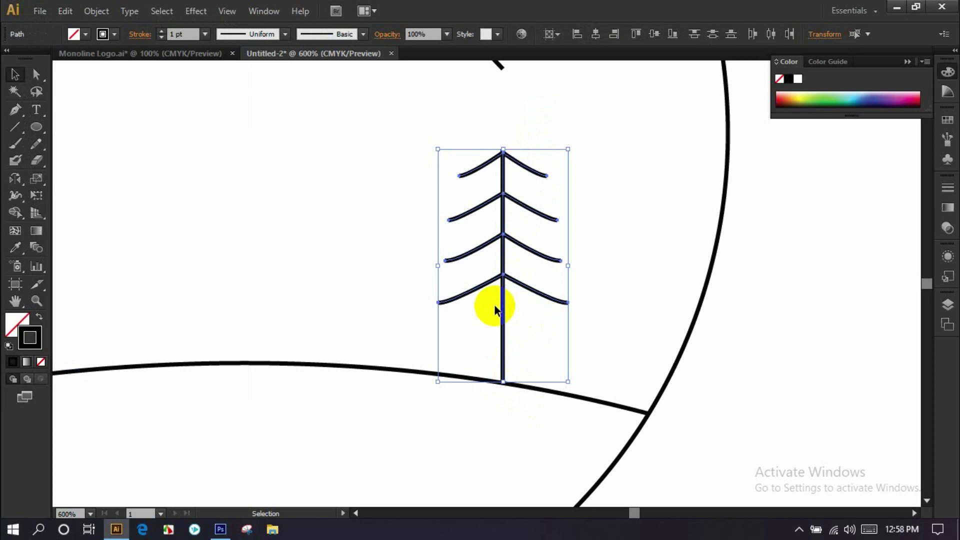
{"action": "left_click", "coordinate": [461, 436]}
{"action": "scroll", "coordinate": [187, 336], "scroll_direction": "down", "scroll_amount": 2}
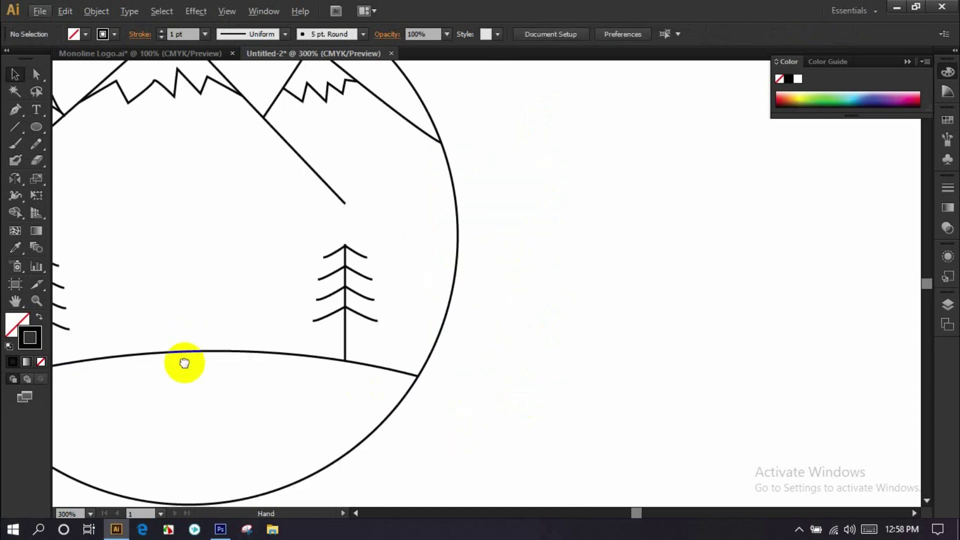
{"action": "left_click_drag", "start_coordinate": [184, 364], "coordinate": [408, 370]}
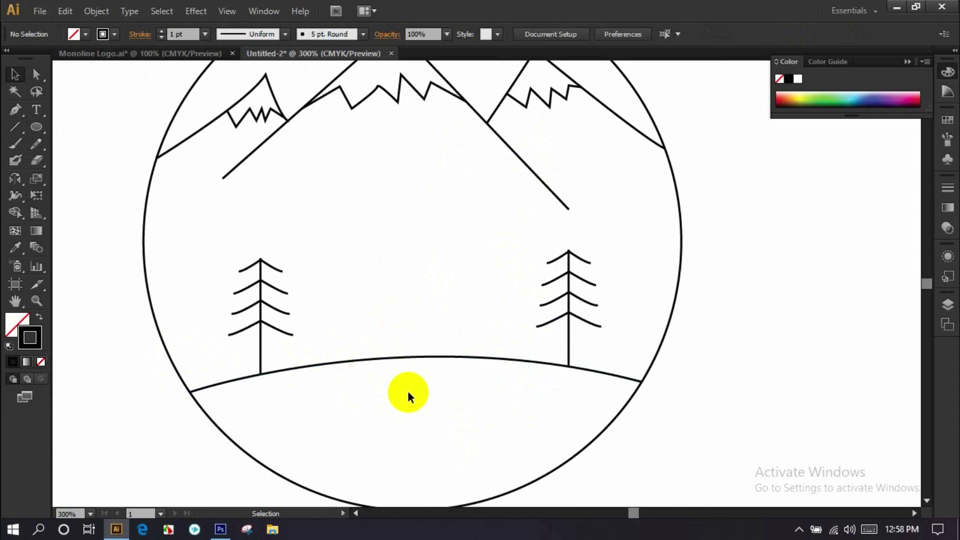
{"action": "left_click", "coordinate": [25, 106]}
{"action": "scroll", "coordinate": [407, 306], "scroll_direction": "up", "scroll_amount": 1}
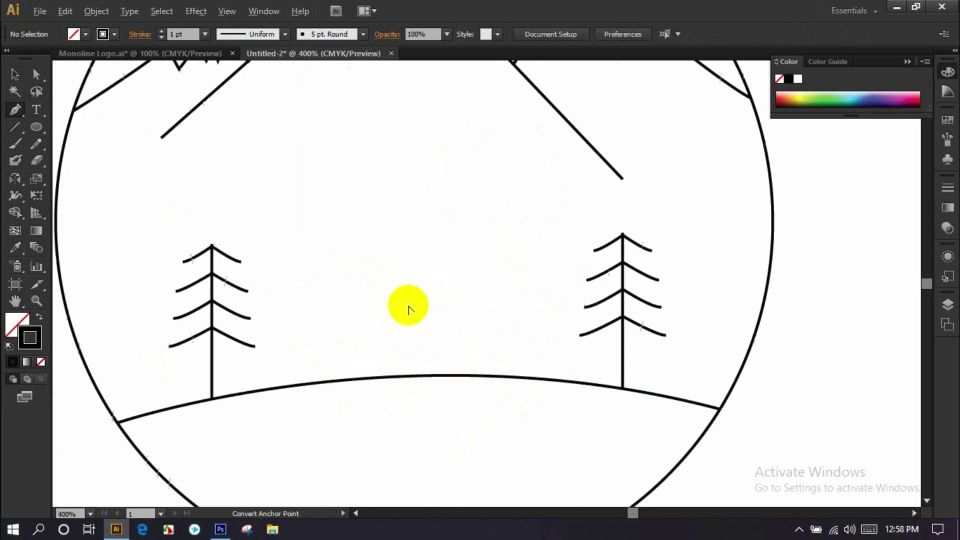
Step: Draw the tent's curved left side down to the hill and its slightly curved top edge
{"action": "left_click", "coordinate": [351, 262]}
{"action": "left_click_drag", "start_coordinate": [319, 383], "coordinate": [263, 423]}
{"action": "left_click", "coordinate": [13, 73]}
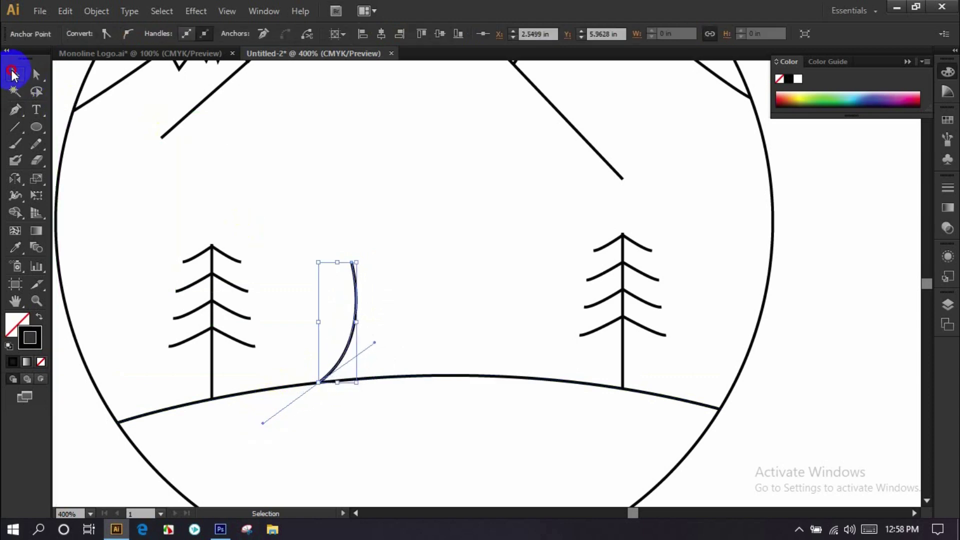
{"action": "left_click", "coordinate": [230, 182]}
{"action": "left_click", "coordinate": [15, 109]}
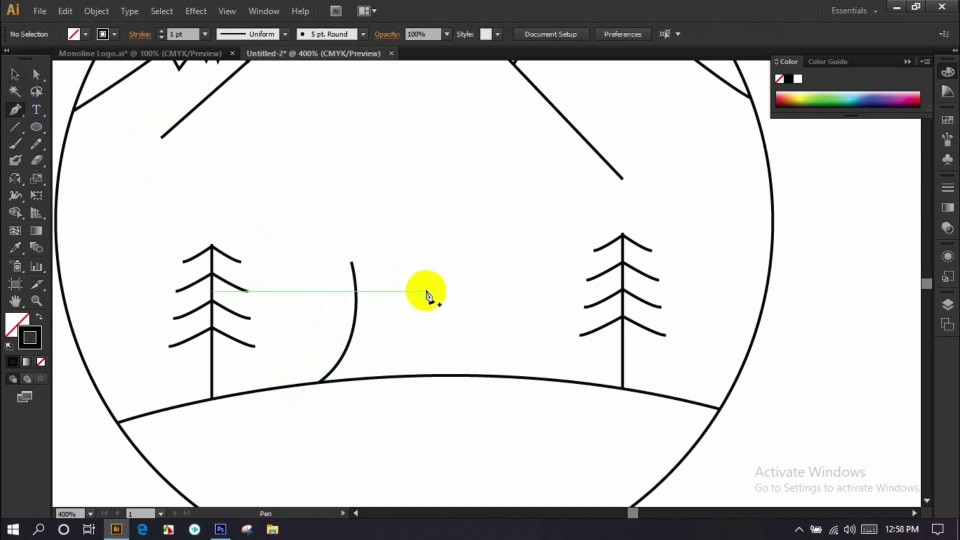
{"action": "left_click", "coordinate": [351, 263]}
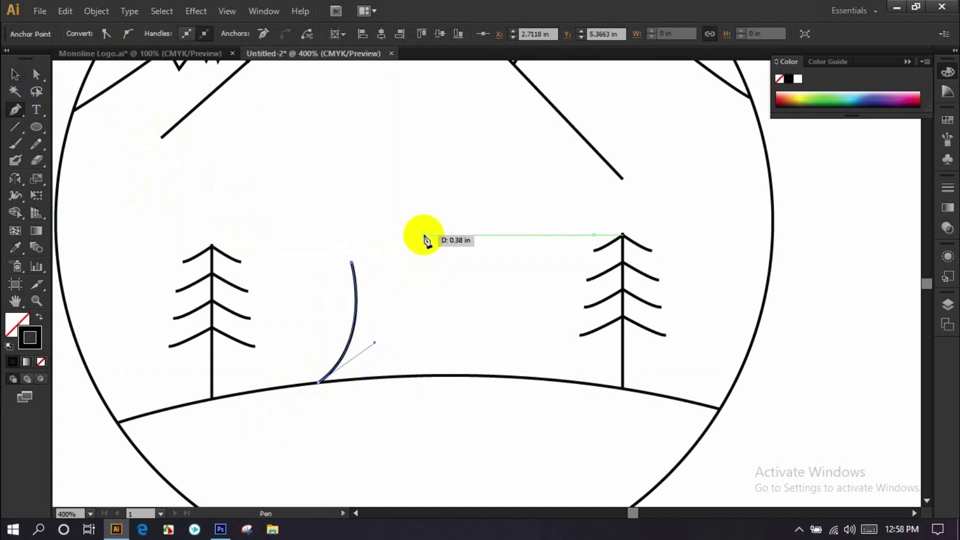
{"action": "left_click_drag", "start_coordinate": [460, 244], "coordinate": [489, 232]}
{"action": "key", "text": "v"}
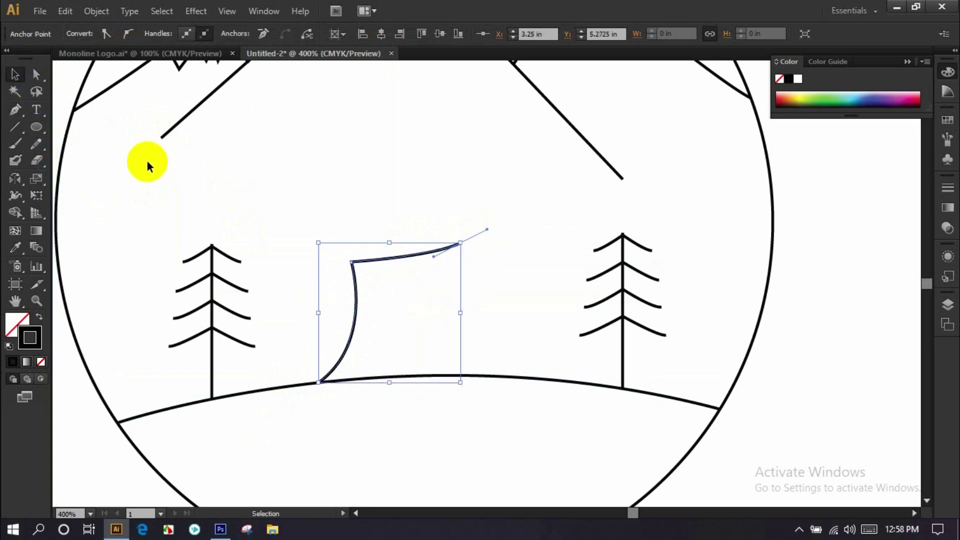
{"action": "left_click", "coordinate": [175, 170]}
{"action": "left_click", "coordinate": [16, 109]}
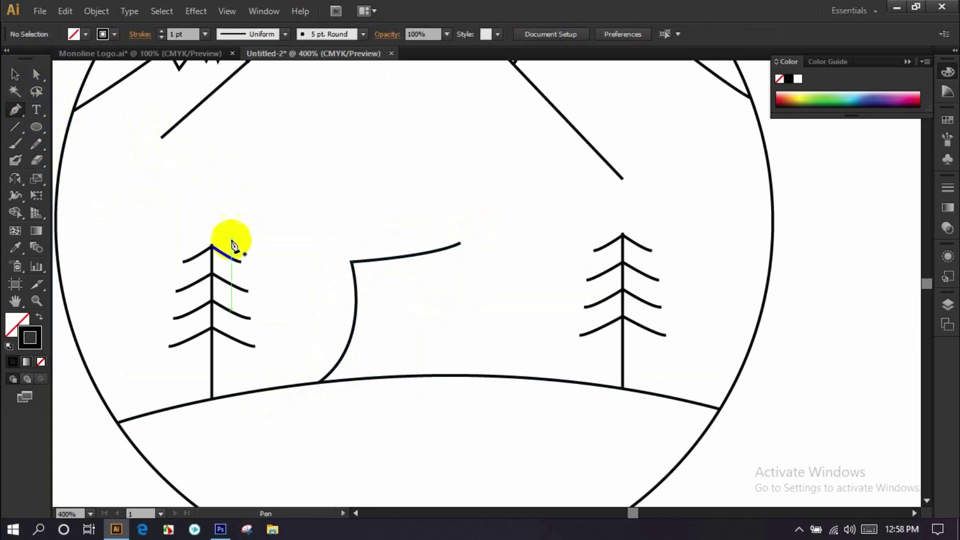
Step: Add the tent's front edge and sloping back edge down to the ground line
{"action": "left_click", "coordinate": [461, 245]}
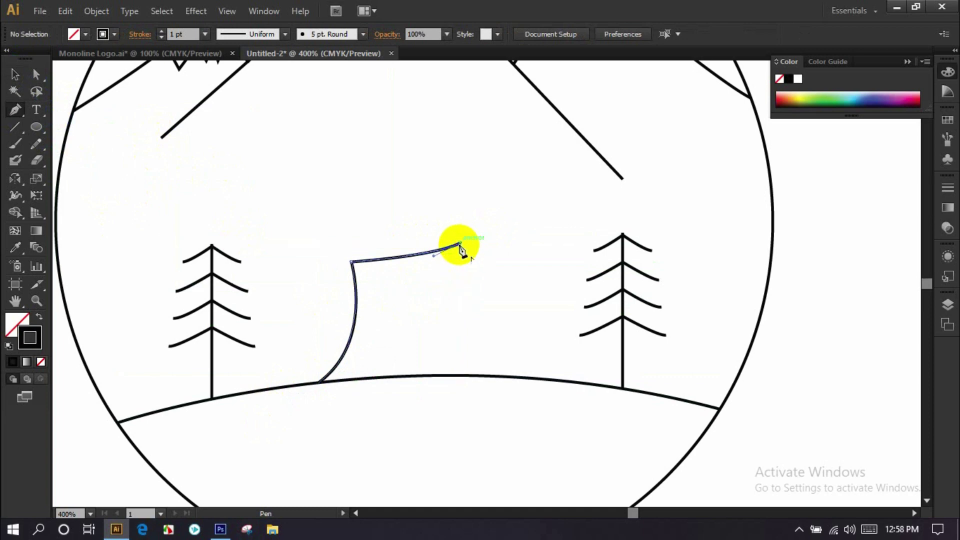
{"action": "left_click_drag", "start_coordinate": [452, 376], "coordinate": [438, 398]}
{"action": "left_click", "coordinate": [16, 75]}
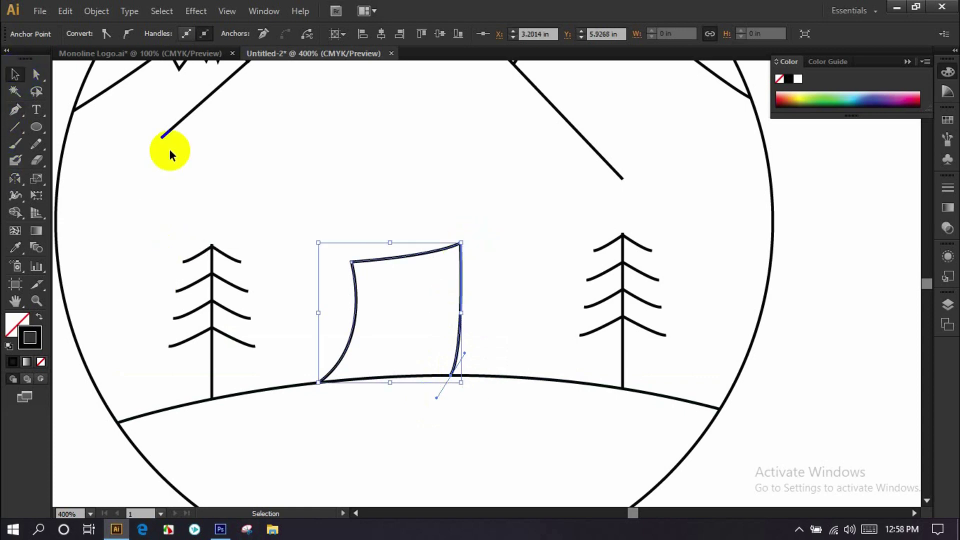
{"action": "left_click", "coordinate": [236, 199]}
{"action": "left_click", "coordinate": [15, 109]}
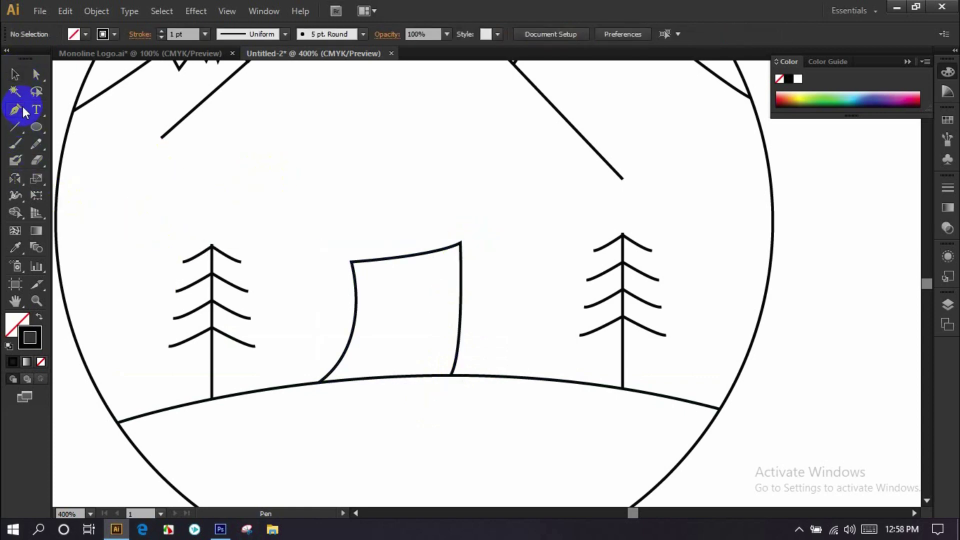
{"action": "left_click", "coordinate": [461, 243]}
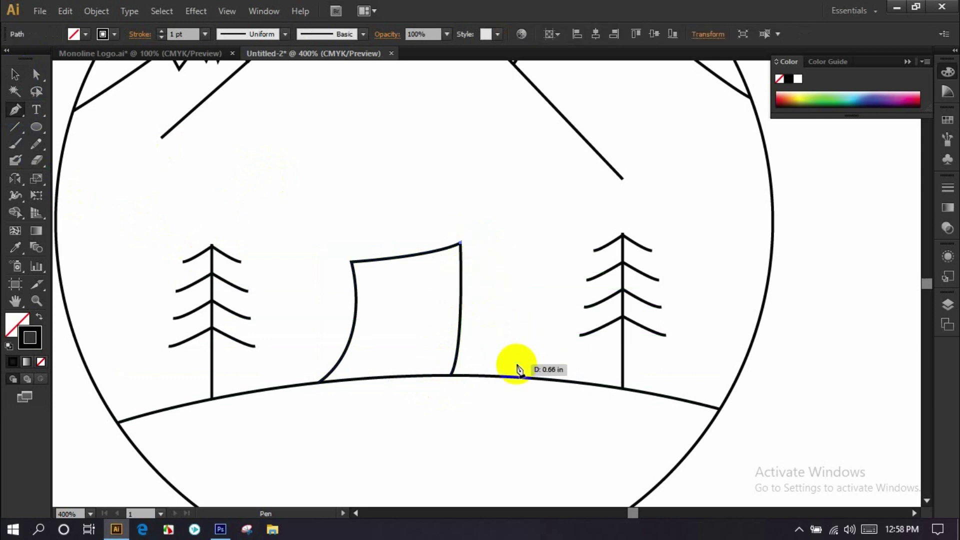
{"action": "left_click_drag", "start_coordinate": [527, 377], "coordinate": [526, 418]}
{"action": "left_click", "coordinate": [12, 77]}
{"action": "left_click", "coordinate": [253, 163]}
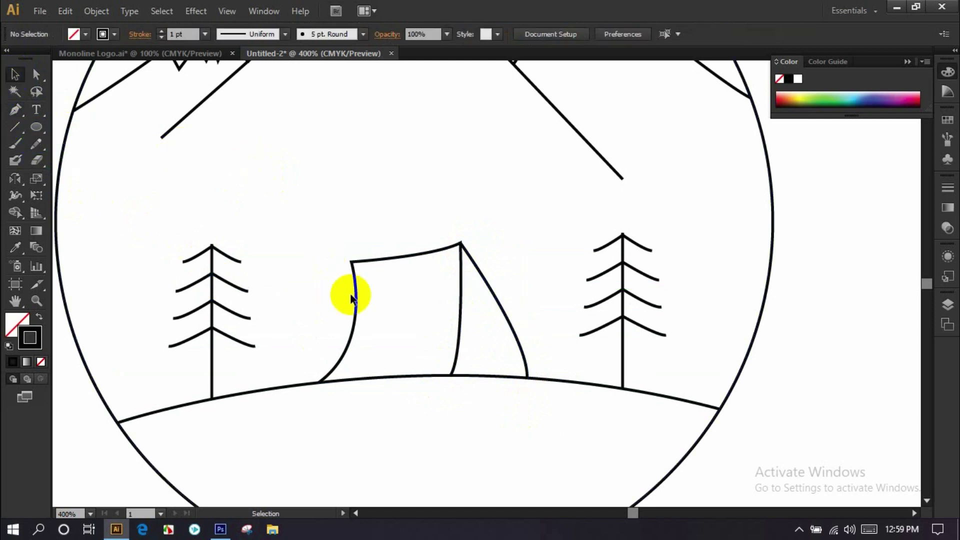
{"action": "left_click", "coordinate": [37, 161]}
{"action": "left_click", "coordinate": [35, 73]}
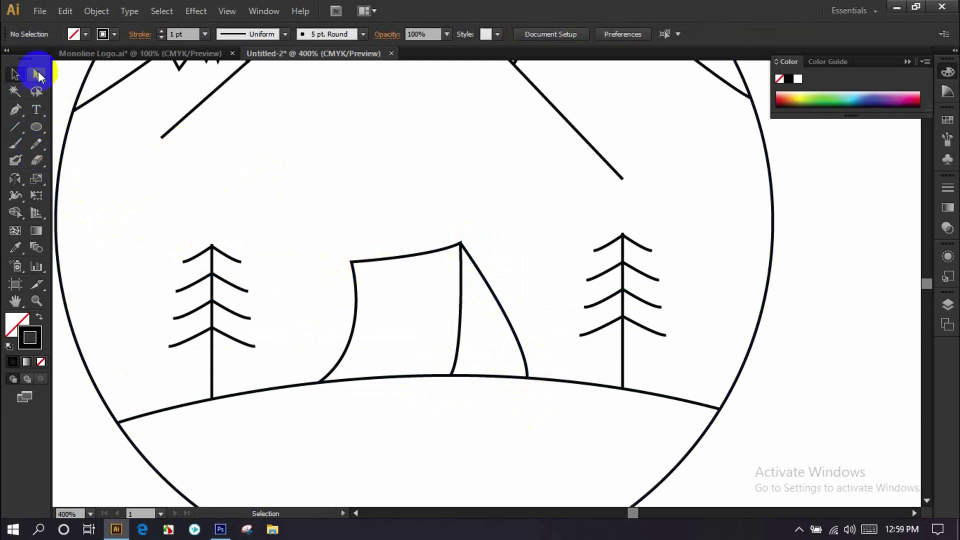
Step: Pull the tent's top-left corner anchor up and to the left
{"action": "scroll", "coordinate": [270, 293], "scroll_direction": "up", "scroll_amount": 2}
{"action": "left_click", "coordinate": [435, 249]}
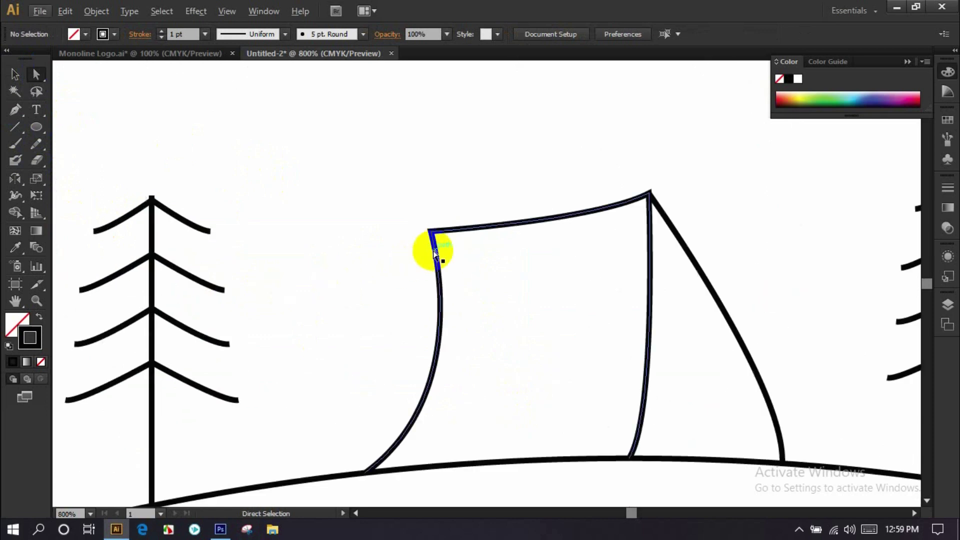
{"action": "left_click_drag", "start_coordinate": [433, 234], "coordinate": [403, 194]}
{"action": "scroll", "coordinate": [450, 268], "scroll_direction": "down", "scroll_amount": 2}
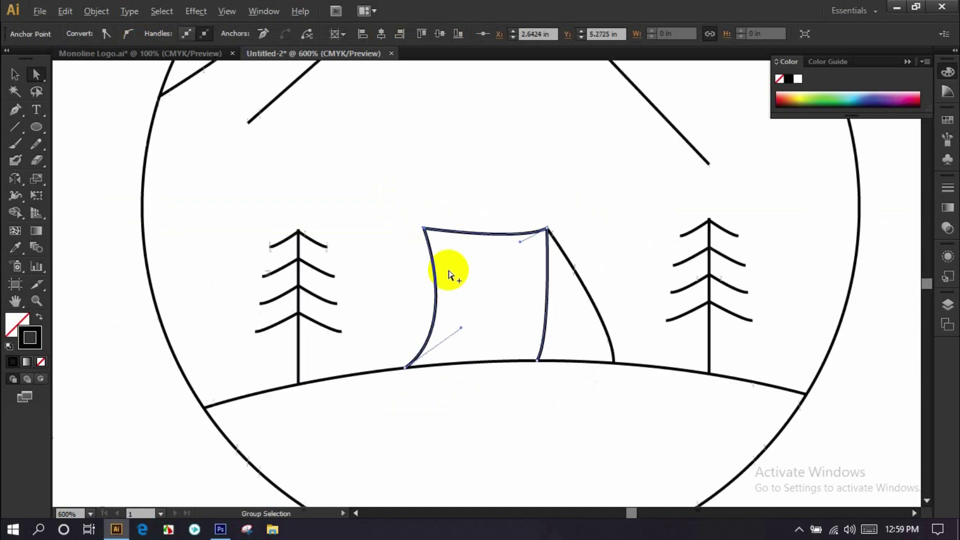
{"action": "scroll", "coordinate": [568, 225], "scroll_direction": "up", "scroll_amount": 1}
{"action": "scroll", "coordinate": [578, 231], "scroll_direction": "up", "scroll_amount": 1}
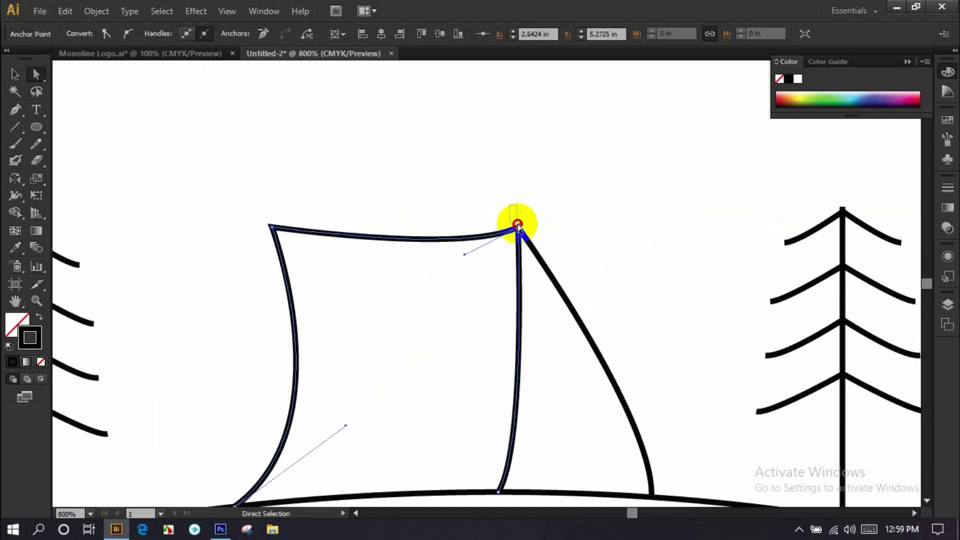
Step: Move the tent's top-right corner anchor down and left, then recentre the emblem
{"action": "left_click", "coordinate": [519, 228]}
{"action": "left_click_drag", "start_coordinate": [519, 229], "coordinate": [514, 248]}
{"action": "scroll", "coordinate": [514, 300], "scroll_direction": "down", "scroll_amount": 2}
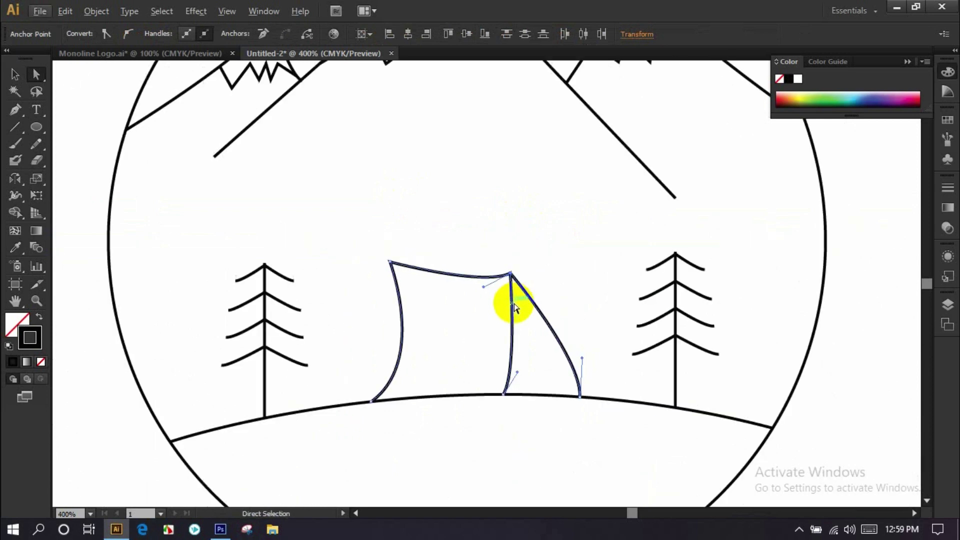
{"action": "scroll", "coordinate": [522, 416], "scroll_direction": "down", "scroll_amount": 1}
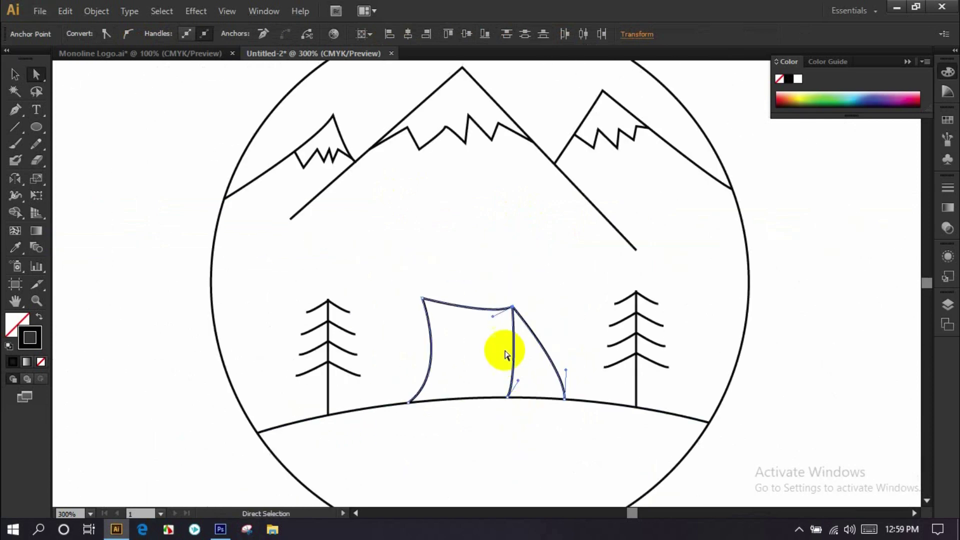
{"action": "scroll", "coordinate": [501, 350], "scroll_direction": "down", "scroll_amount": 2}
{"action": "key", "text": "space"}
{"action": "left_click_drag", "start_coordinate": [508, 373], "coordinate": [488, 337]}
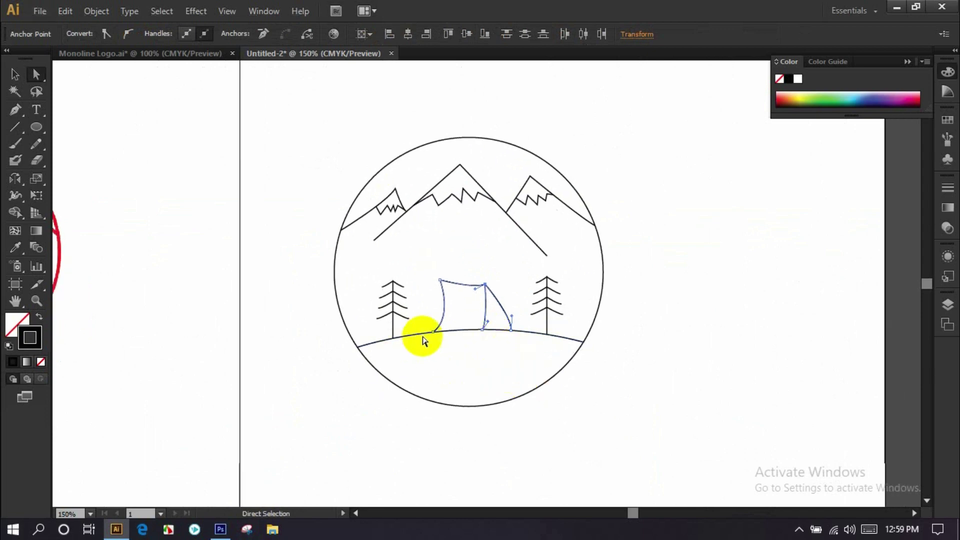
{"action": "left_click", "coordinate": [19, 74]}
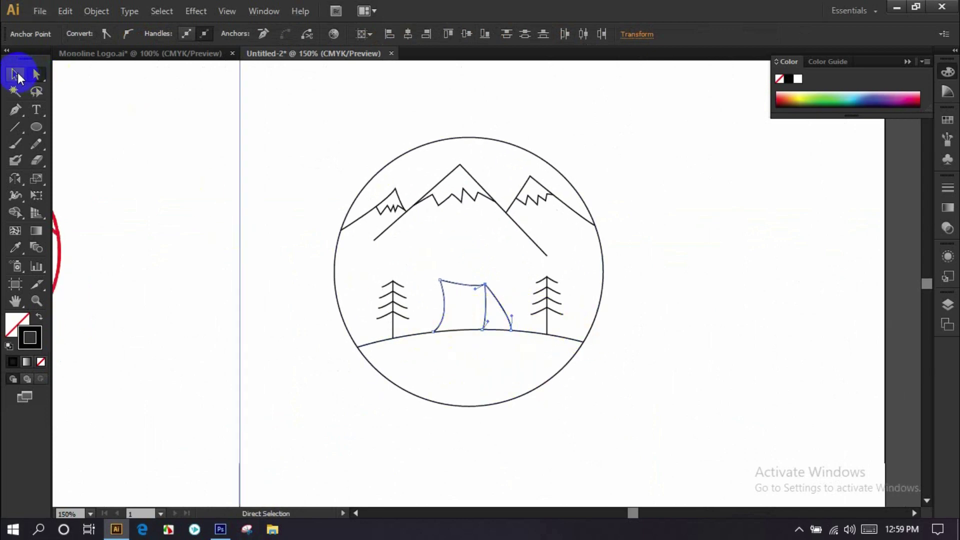
Step: Nudge the trees, tent and ground line down, then back up to fine-tune their position
{"action": "left_click_drag", "start_coordinate": [366, 276], "coordinate": [564, 342]}
{"action": "key", "text": "Down"}
{"action": "key", "text": "Down"}
{"action": "key", "text": "Down"}
{"action": "key", "text": "Down"}
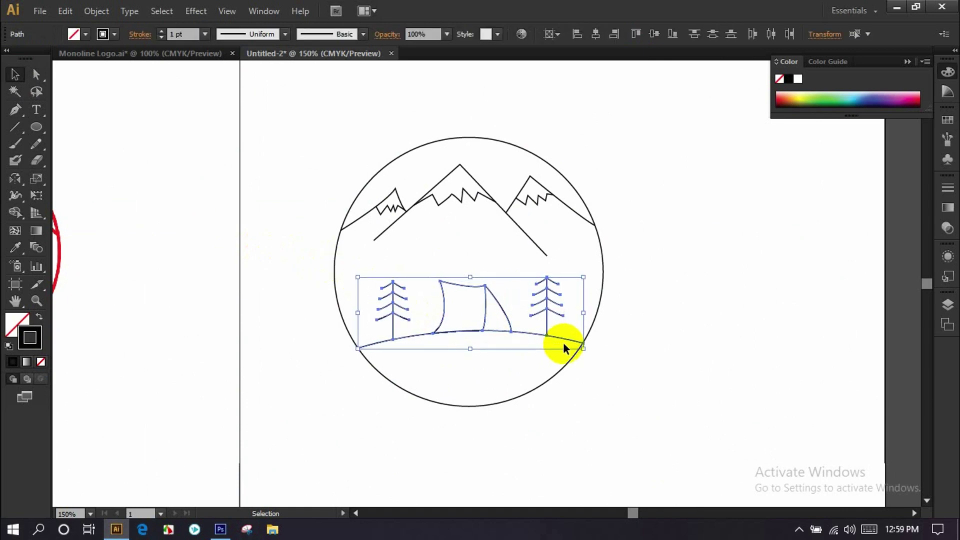
{"action": "key", "text": "Down"}
{"action": "key", "text": "Down"}
{"action": "key", "text": "Down"}
{"action": "key", "text": "Down"}
{"action": "key", "text": "Down"}
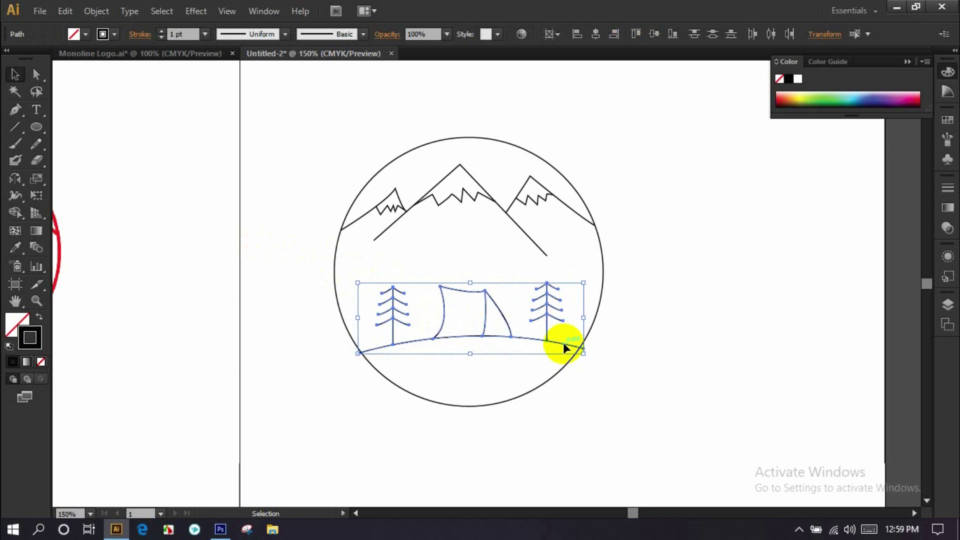
{"action": "key", "text": "Up"}
{"action": "key", "text": "Up"}
{"action": "key", "text": "Up"}
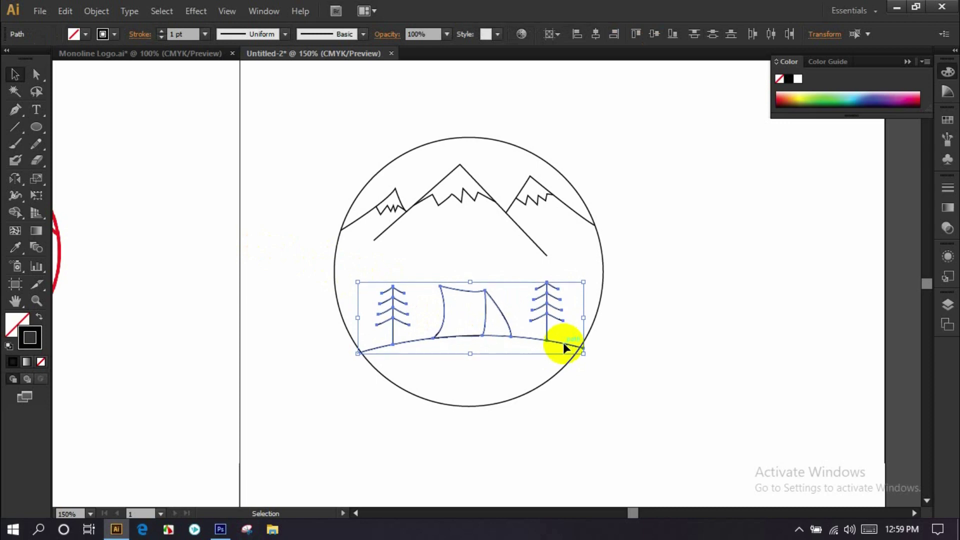
{"action": "key", "text": "Up"}
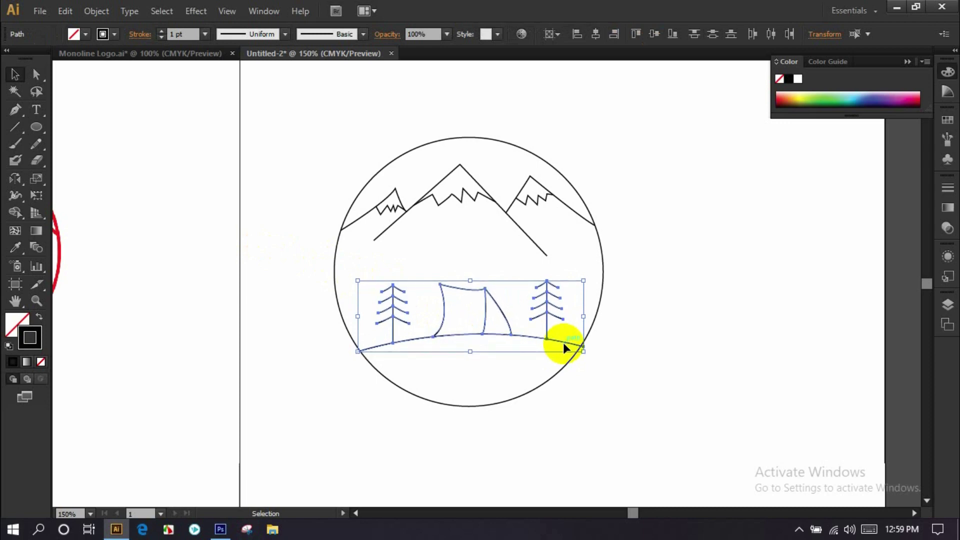
{"action": "left_click", "coordinate": [628, 385]}
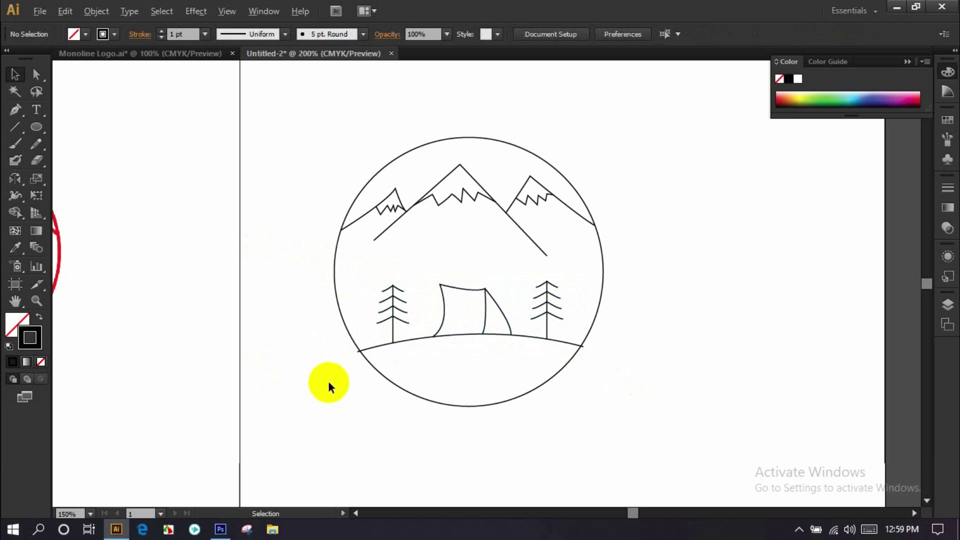
{"action": "scroll", "coordinate": [328, 380], "scroll_direction": "up", "scroll_amount": 4}
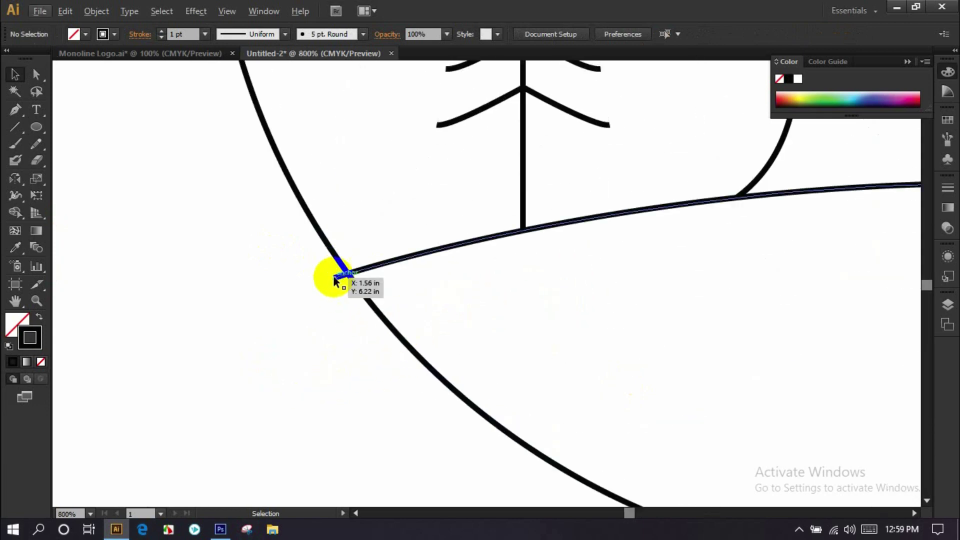
Step: Drag the ground line's end anchors so they meet the circle outline
{"action": "left_click", "coordinate": [36, 74]}
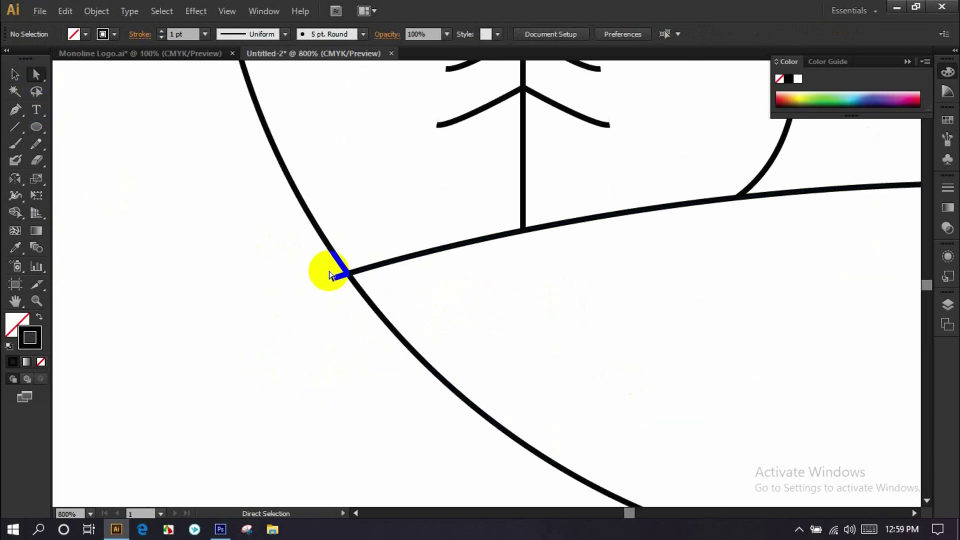
{"action": "left_click_drag", "start_coordinate": [335, 280], "coordinate": [350, 276]}
{"action": "scroll", "coordinate": [364, 285], "scroll_direction": "down", "scroll_amount": 2}
{"action": "left_click_drag", "start_coordinate": [751, 303], "coordinate": [442, 367]}
{"action": "scroll", "coordinate": [627, 361], "scroll_direction": "up", "scroll_amount": 2}
{"action": "scroll", "coordinate": [627, 361], "scroll_direction": "up", "scroll_amount": 3}
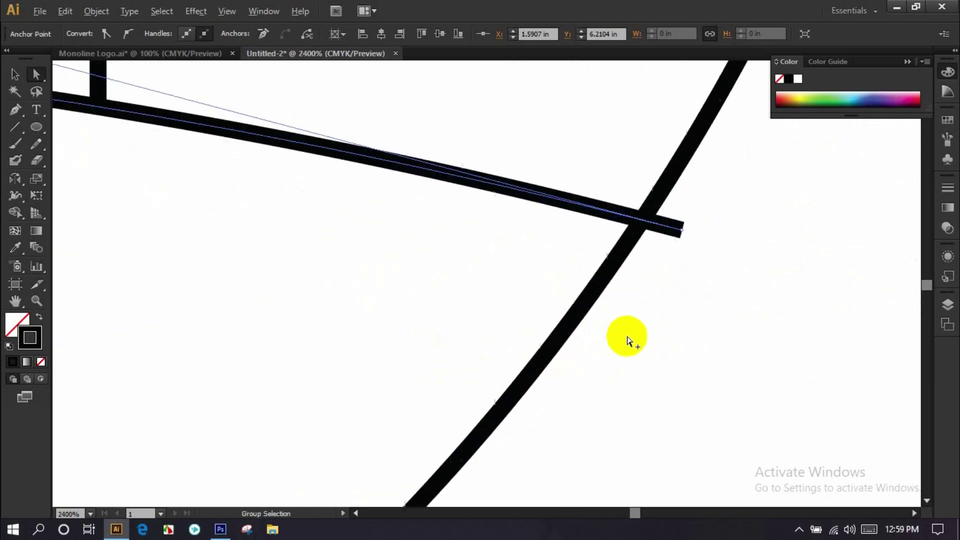
{"action": "left_click_drag", "start_coordinate": [683, 234], "coordinate": [649, 216]}
{"action": "scroll", "coordinate": [617, 268], "scroll_direction": "down", "scroll_amount": 3}
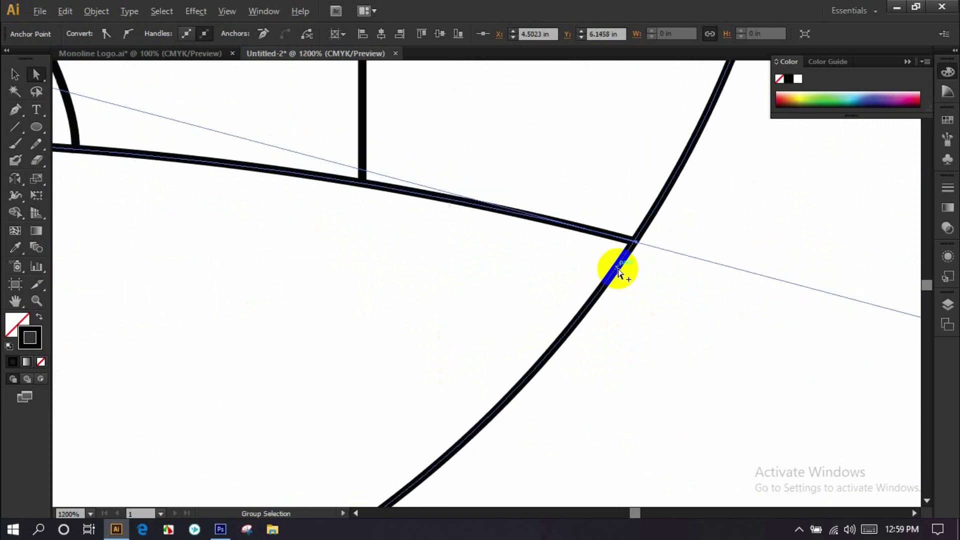
{"action": "scroll", "coordinate": [618, 268], "scroll_direction": "down", "scroll_amount": 3}
{"action": "scroll", "coordinate": [618, 273], "scroll_direction": "down", "scroll_amount": 2}
{"action": "left_click", "coordinate": [16, 76]}
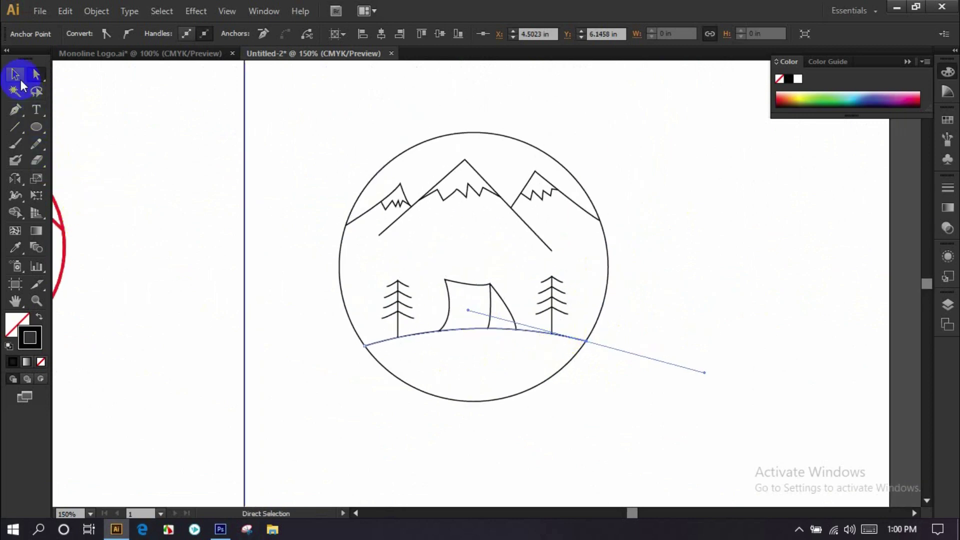
{"action": "left_click", "coordinate": [320, 215]}
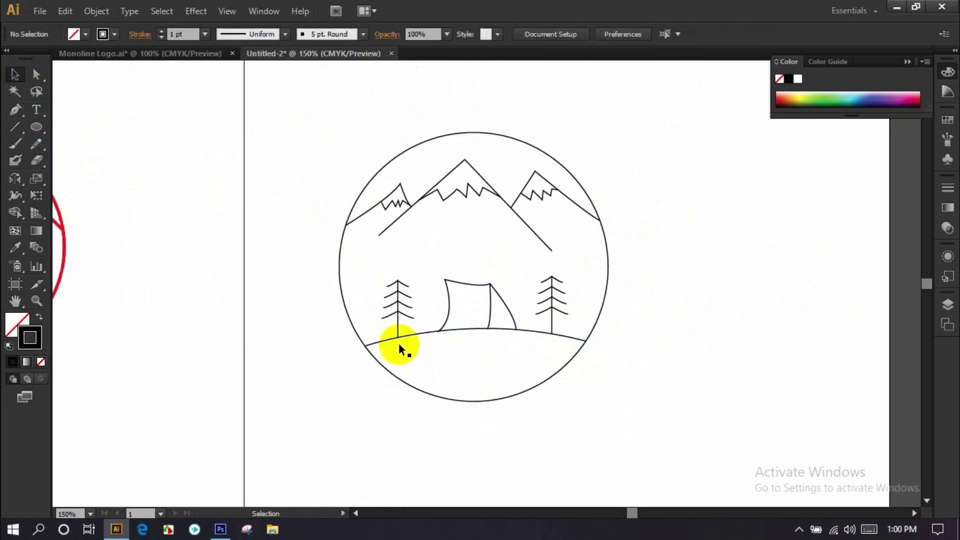
Step: Select all emblem paths and raise their stroke weight to 4 pt
{"action": "left_click_drag", "start_coordinate": [323, 118], "coordinate": [632, 412]}
{"action": "left_click", "coordinate": [184, 36]}
{"action": "key", "text": "Up"}
{"action": "key", "text": "Up"}
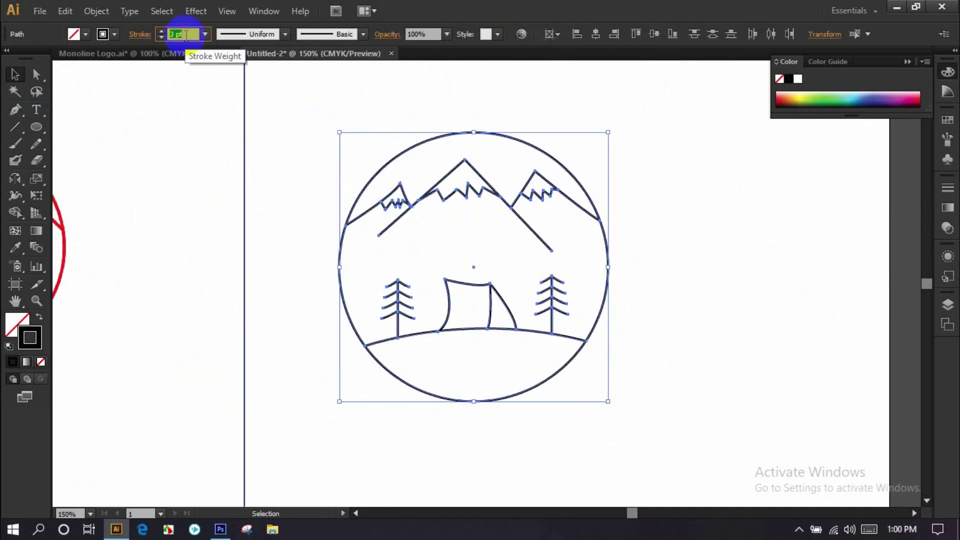
{"action": "left_click", "coordinate": [283, 126]}
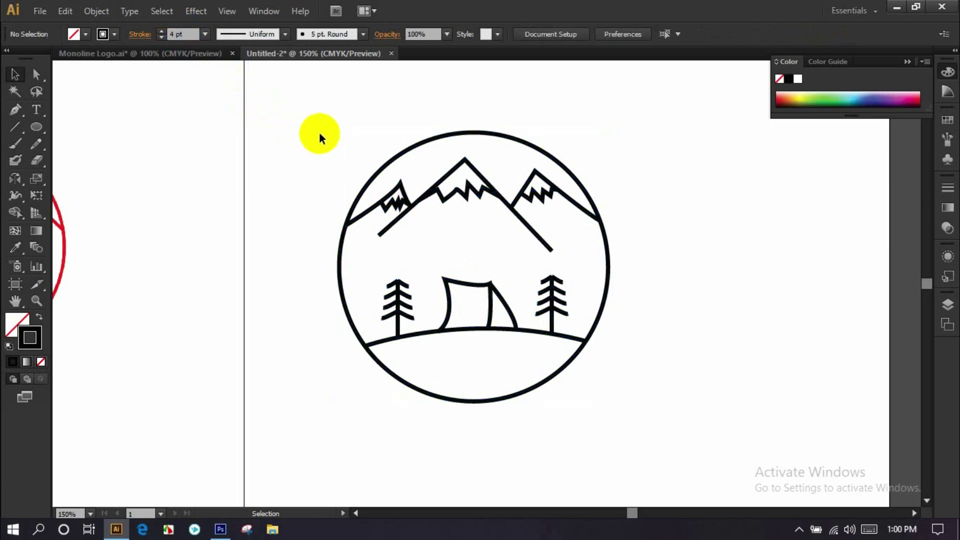
{"action": "scroll", "coordinate": [335, 141], "scroll_direction": "down", "scroll_amount": 2}
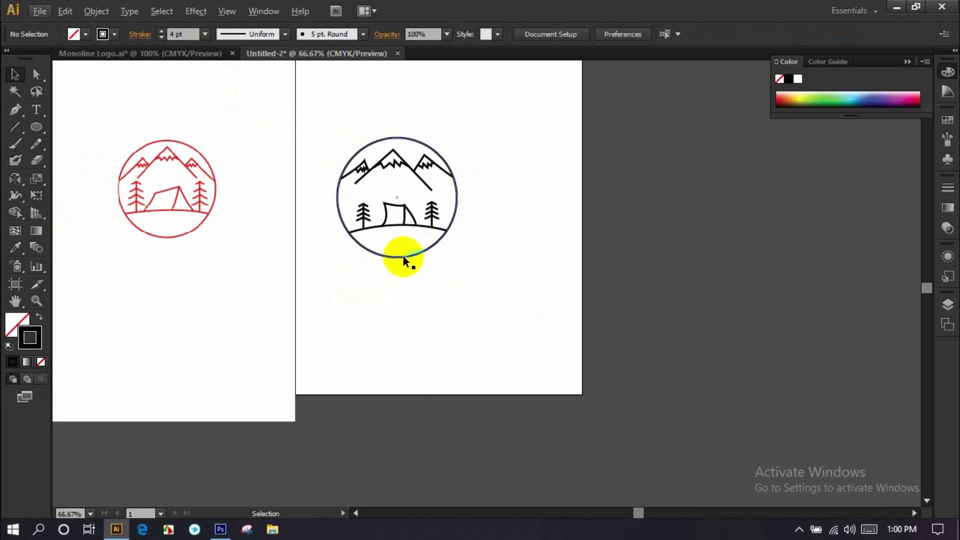
{"action": "scroll", "coordinate": [371, 250], "scroll_direction": "up", "scroll_amount": 2}
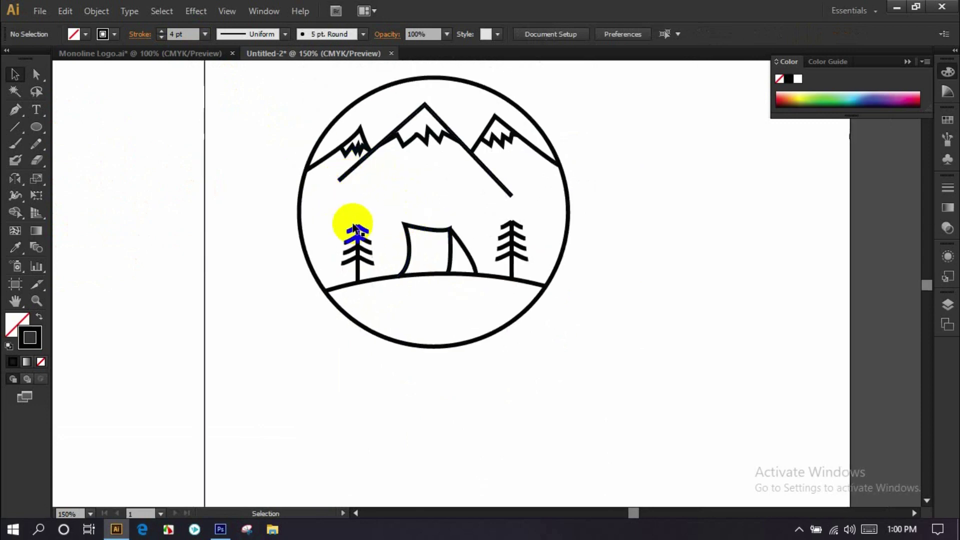
{"action": "scroll", "coordinate": [409, 304], "scroll_direction": "down", "scroll_amount": 1}
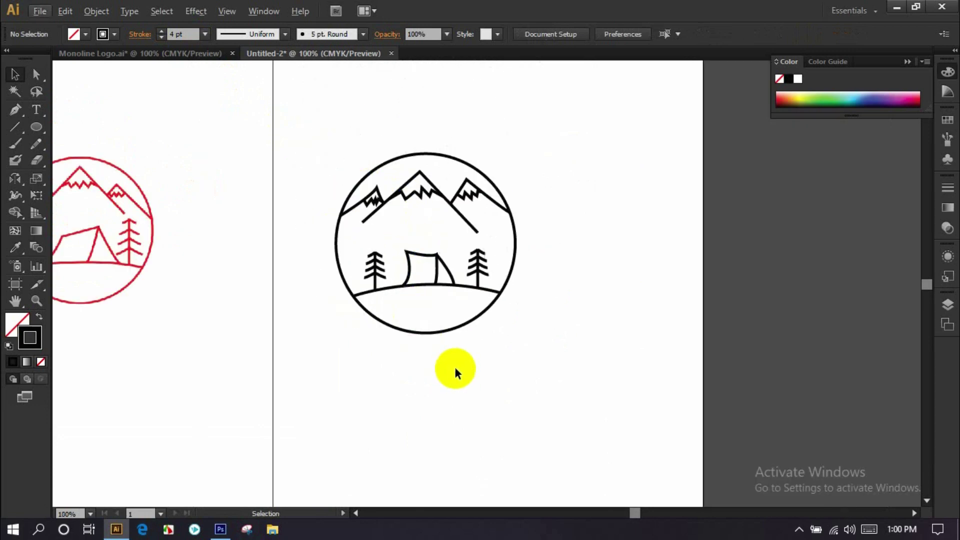
{"action": "scroll", "coordinate": [450, 353], "scroll_direction": "up", "scroll_amount": 3}
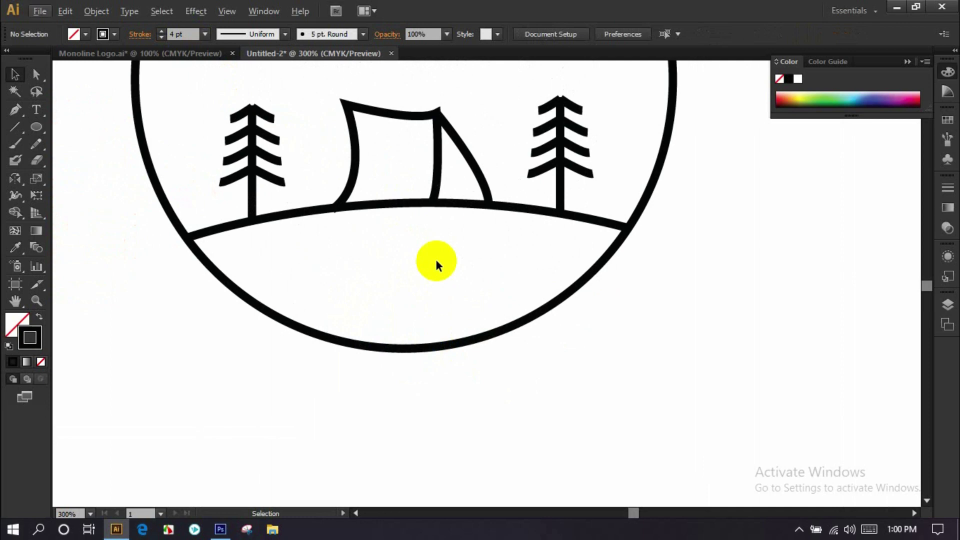
{"action": "scroll", "coordinate": [439, 214], "scroll_direction": "down", "scroll_amount": 3}
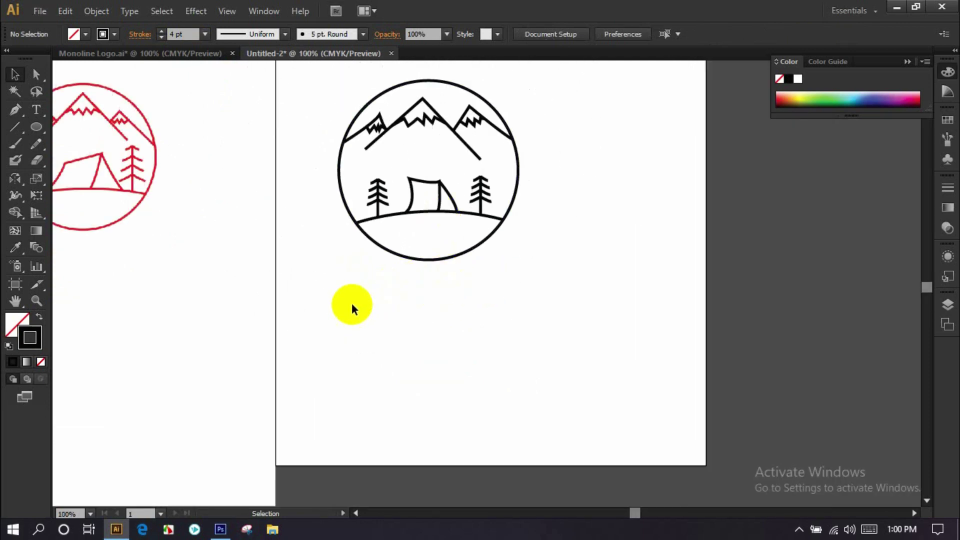
Step: Type FOREST below the circle and enlarge it to 64 pt
{"action": "left_click", "coordinate": [30, 111]}
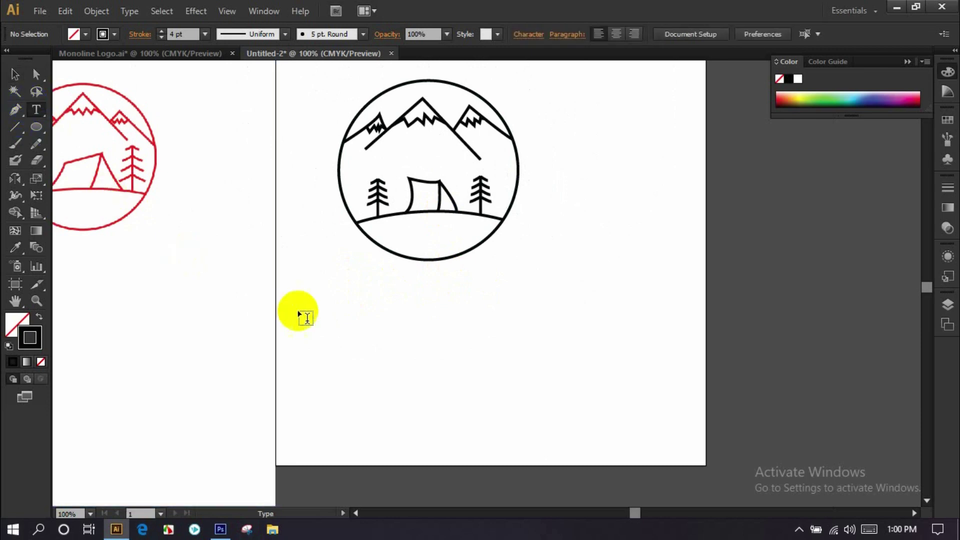
{"action": "left_click", "coordinate": [356, 306]}
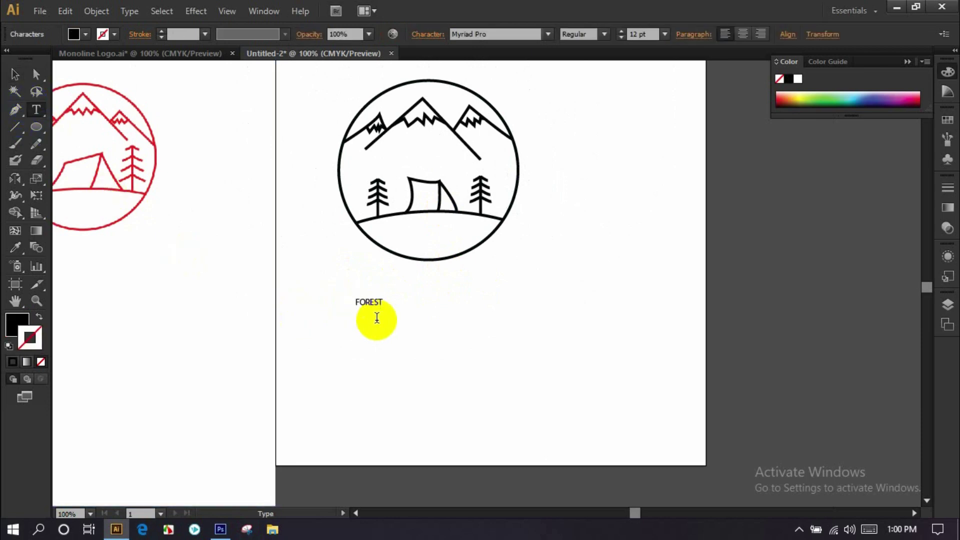
{"action": "key", "text": "ctrl+a"}
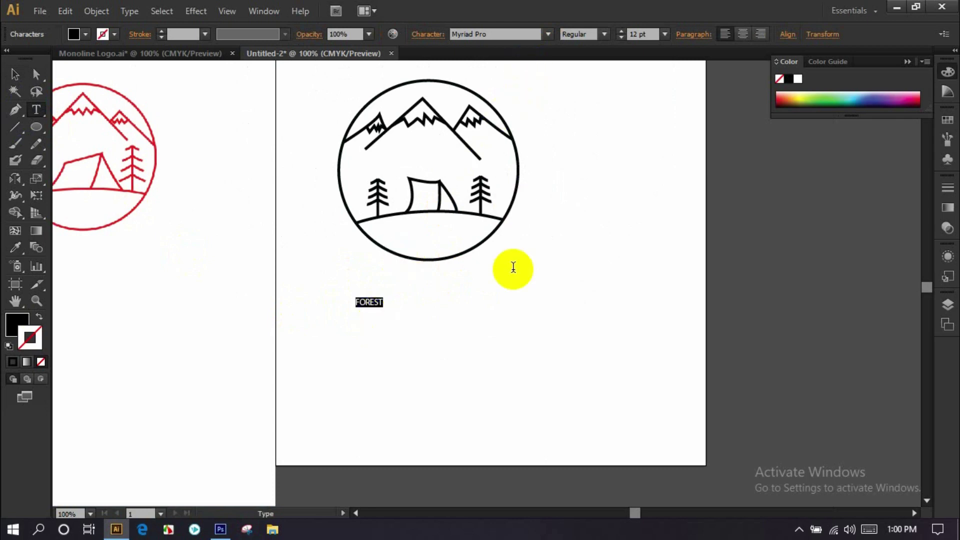
{"action": "key", "text": "ctrl+shift+period"}
{"action": "key", "text": "ctrl+shift+period"}
{"action": "key", "text": "ctrl+shift+period"}
{"action": "key", "text": "ctrl+shift+period"}
{"action": "key", "text": "ctrl+shift+period"}
{"action": "key", "text": "ctrl+shift+period"}
{"action": "key", "text": "ctrl+shift+period"}
{"action": "key", "text": "ctrl+shift+period"}
{"action": "key", "text": "ctrl+shift+period"}
{"action": "key", "text": "ctrl+shift+period"}
{"action": "key", "text": "ctrl+shift+period"}
{"action": "key", "text": "ctrl+shift+period"}
{"action": "key", "text": "ctrl+shift+period"}
{"action": "key", "text": "ctrl+shift+period"}
{"action": "key", "text": "ctrl+shift+period"}
{"action": "key", "text": "ctrl+shift+period"}
{"action": "key", "text": "ctrl+shift+period"}
{"action": "key", "text": "ctrl+shift+period"}
{"action": "key", "text": "ctrl+shift+period"}
{"action": "key", "text": "ctrl+shift+period"}
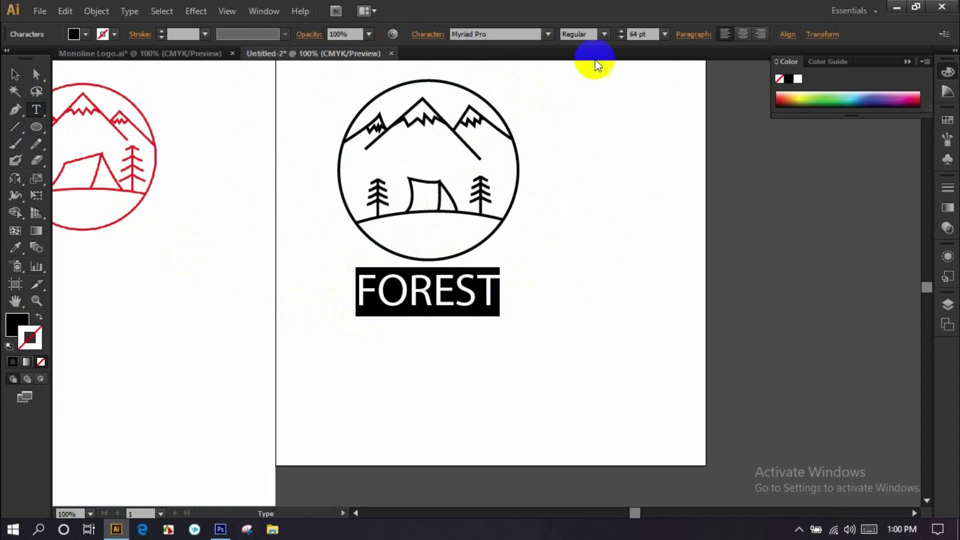
Step: Select the FOREST text and start previewing alternative fonts from the font field
{"action": "left_click", "coordinate": [548, 35]}
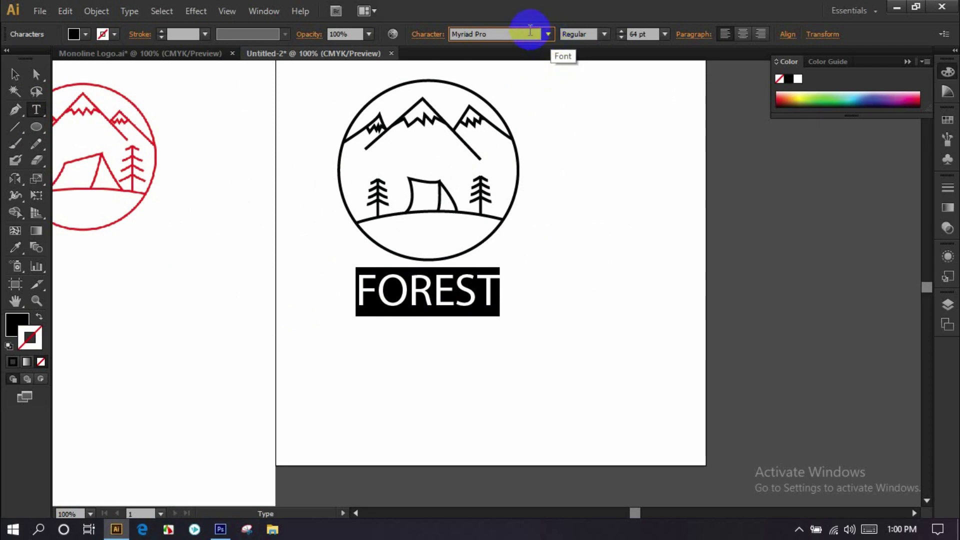
{"action": "left_click", "coordinate": [530, 32]}
{"action": "left_click", "coordinate": [549, 35]}
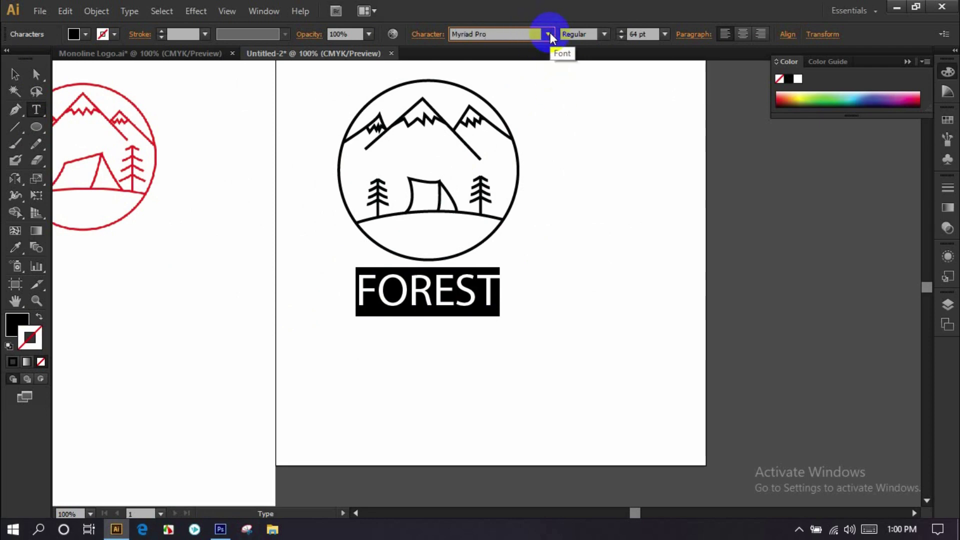
{"action": "left_click", "coordinate": [12, 75]}
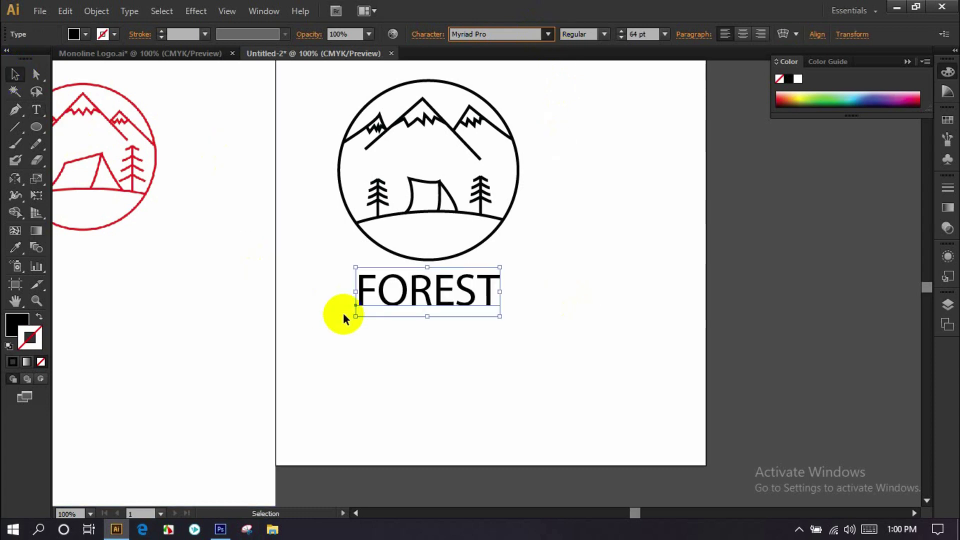
{"action": "left_click", "coordinate": [533, 34]}
{"action": "scroll", "coordinate": [533, 35], "scroll_direction": "up", "scroll_amount": 3}
{"action": "scroll", "coordinate": [533, 36], "scroll_direction": "up", "scroll_amount": 3}
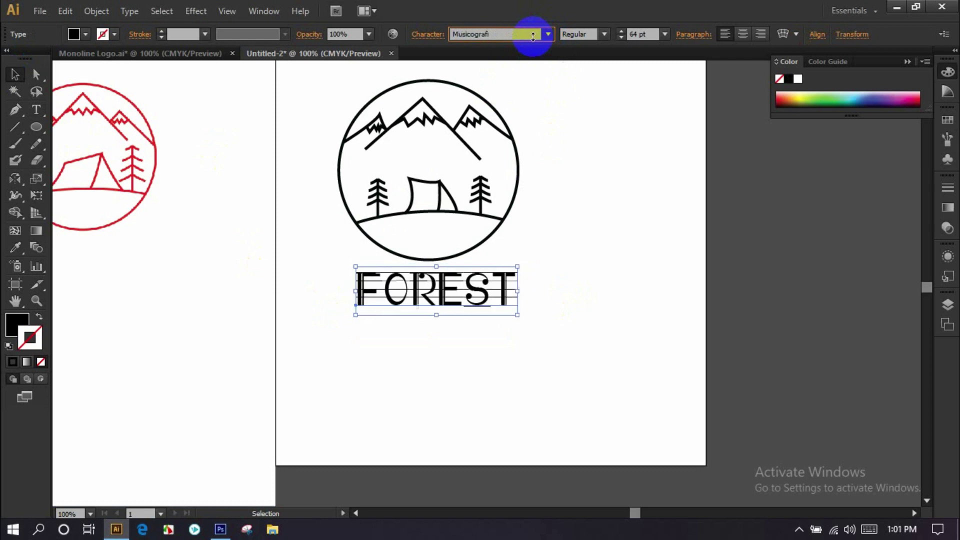
{"action": "key", "text": "Up"}
{"action": "key", "text": "Up"}
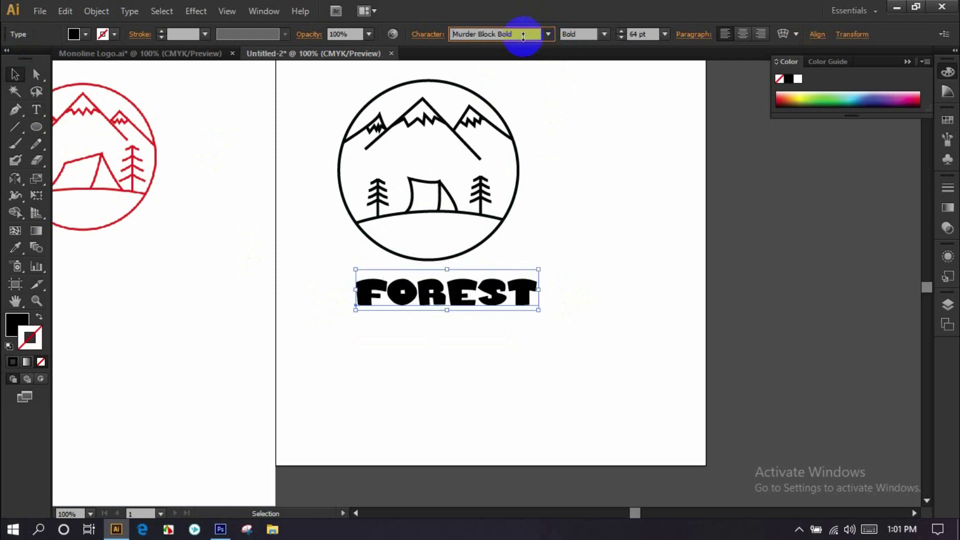
{"action": "left_click", "coordinate": [583, 136]}
{"action": "left_click", "coordinate": [445, 304]}
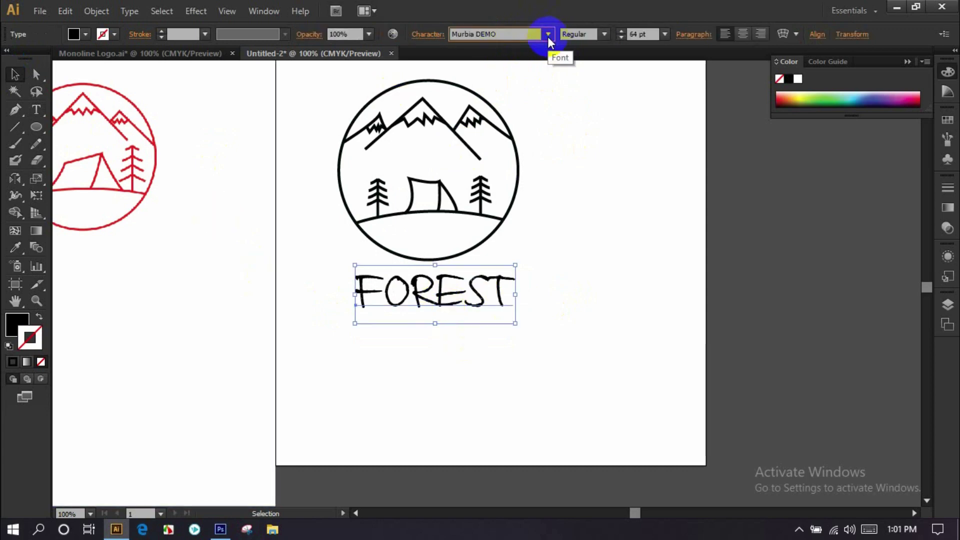
Step: Try several more fonts, then set FOREST in Microsoft Himalaya
{"action": "left_click", "coordinate": [521, 35]}
{"action": "key", "text": "Up"}
{"action": "key", "text": "Up"}
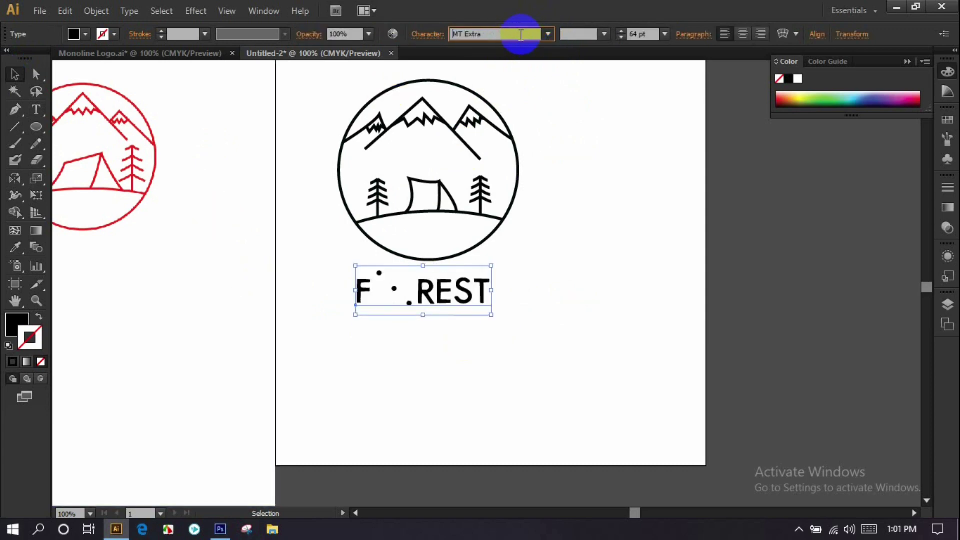
{"action": "key", "text": "Up"}
{"action": "key", "text": "Up"}
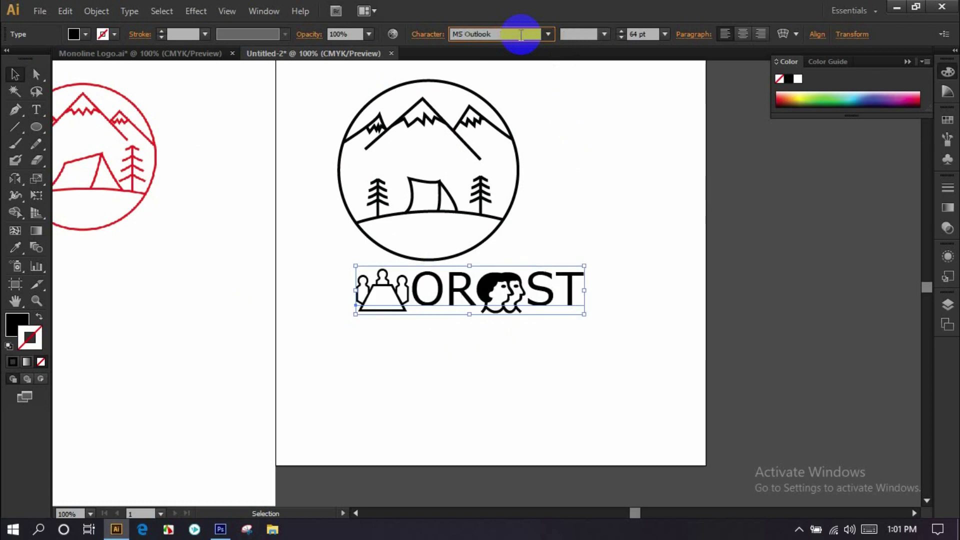
{"action": "key", "text": "Up"}
{"action": "key", "text": "Up"}
{"action": "key", "text": "Up"}
{"action": "key", "text": "Up"}
{"action": "key", "text": "Up"}
{"action": "key", "text": "Up"}
{"action": "key", "text": "Up"}
{"action": "key", "text": "Up"}
{"action": "key", "text": "Up"}
{"action": "key", "text": "Up"}
{"action": "key", "text": "Up"}
{"action": "key", "text": "Up"}
{"action": "key", "text": "Up"}
{"action": "key", "text": "Up"}
{"action": "key", "text": "Up"}
{"action": "key", "text": "Up"}
{"action": "key", "text": "Up"}
{"action": "key", "text": "Up"}
{"action": "key", "text": "Up"}
{"action": "key", "text": "Up"}
{"action": "key", "text": "Up"}
{"action": "key", "text": "Up"}
{"action": "key", "text": "Up"}
{"action": "key", "text": "Up"}
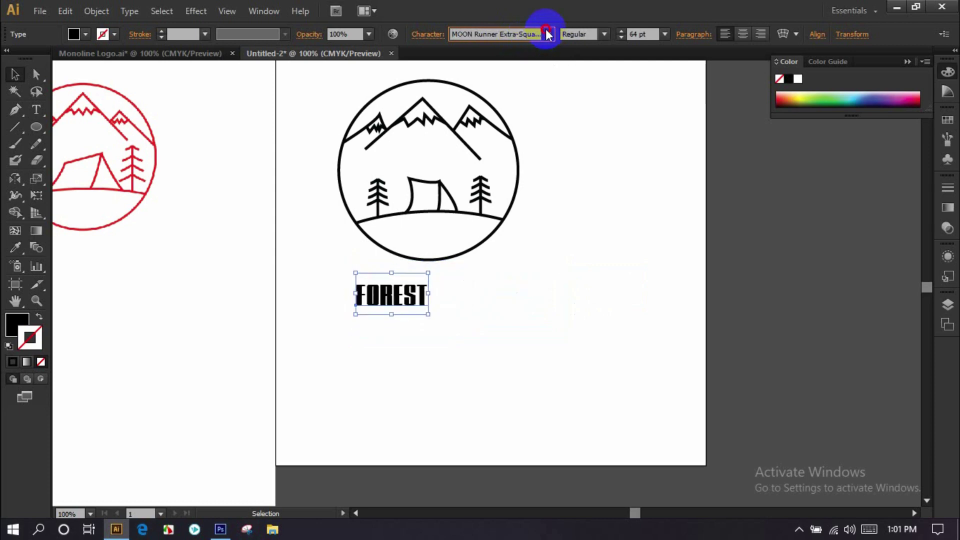
{"action": "left_click", "coordinate": [522, 35]}
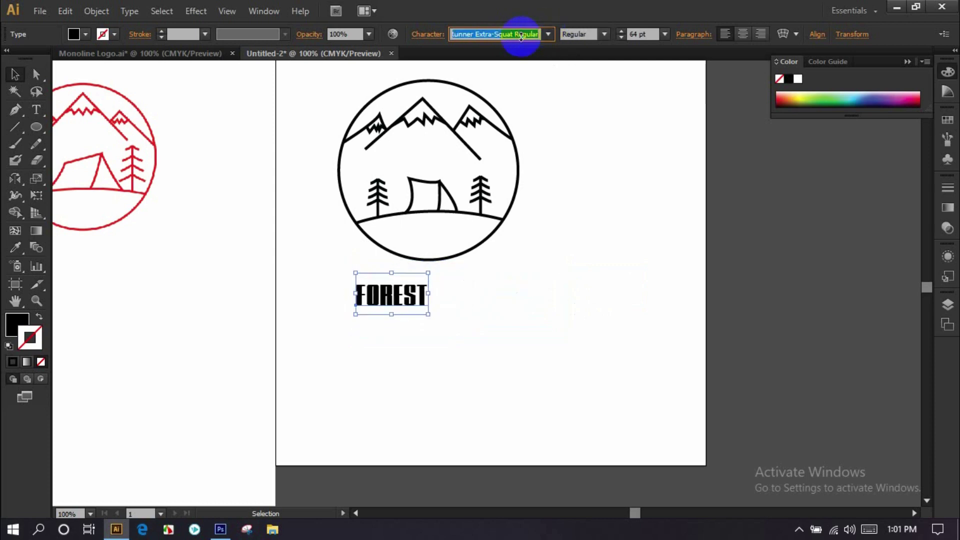
{"action": "key", "text": "Up"}
{"action": "type", "text": "M"}
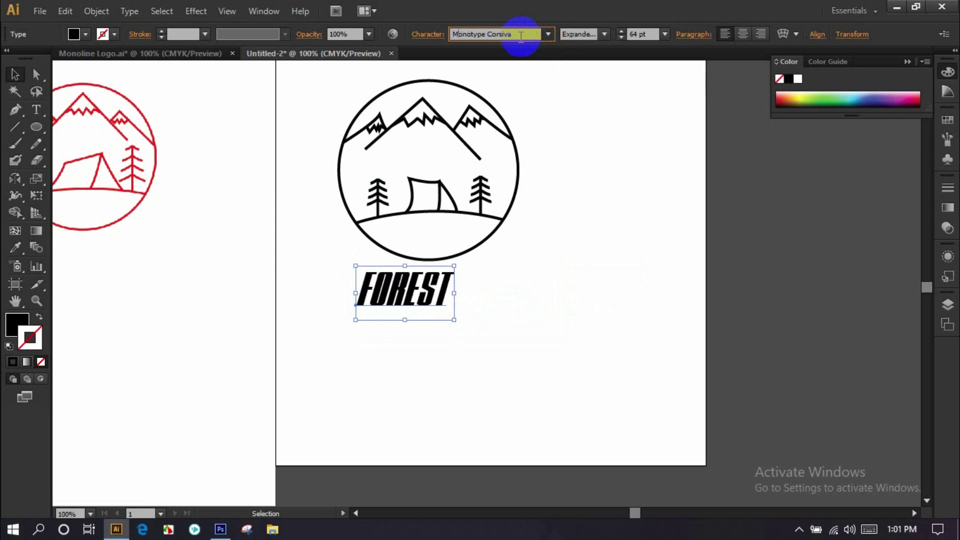
{"action": "type", "text": "icrosoft Himalaya"}
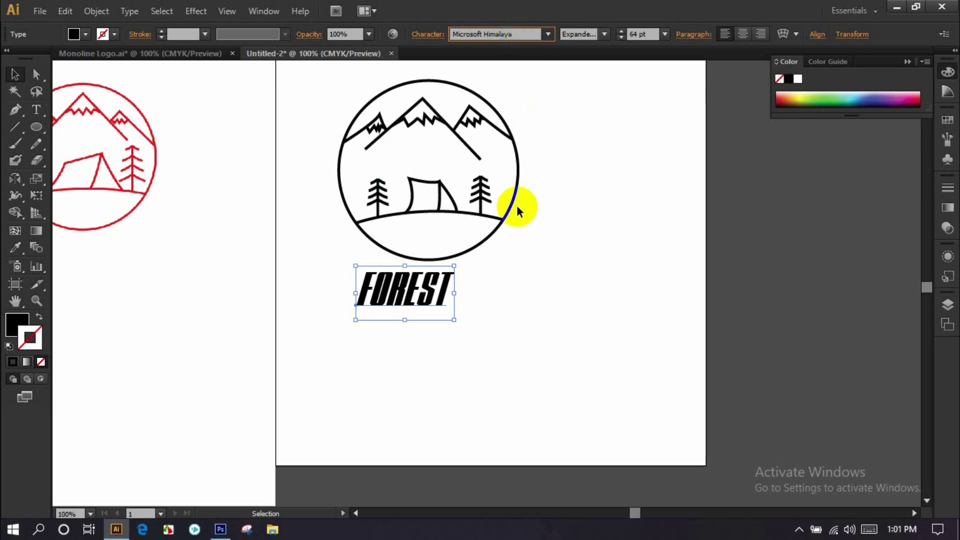
{"action": "left_click", "coordinate": [605, 35]}
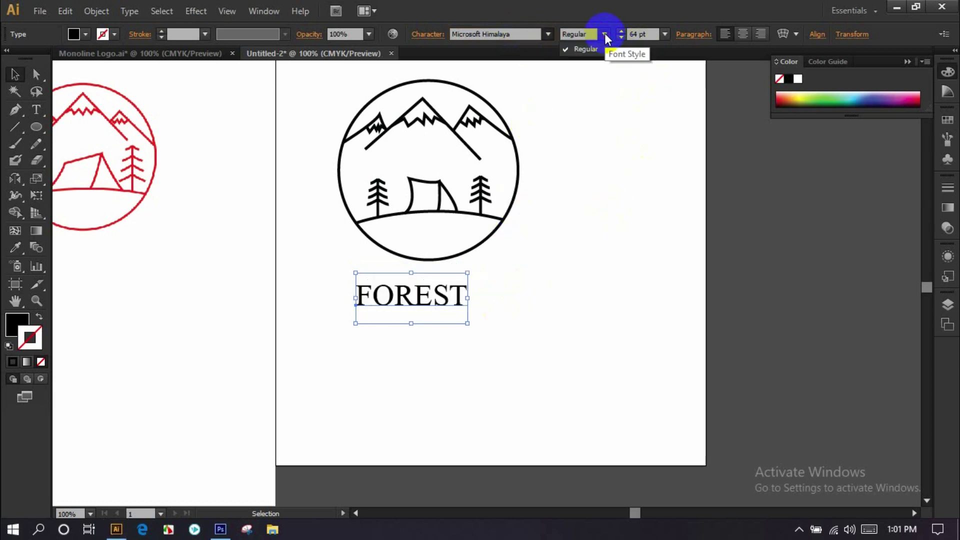
Step: Move FOREST right to centre it under the emblem
{"action": "left_click", "coordinate": [605, 34]}
{"action": "left_click", "coordinate": [11, 77]}
{"action": "left_click_drag", "start_coordinate": [426, 306], "coordinate": [446, 308]}
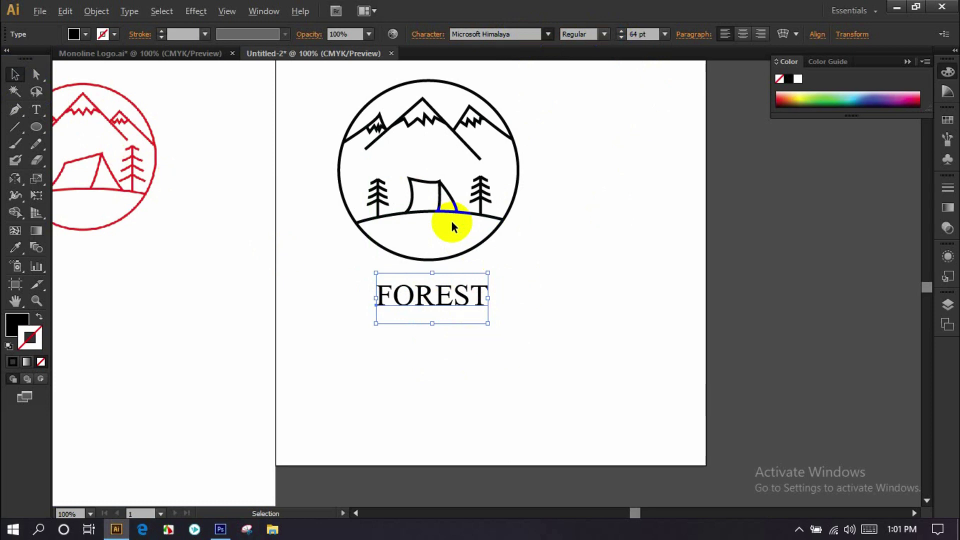
{"action": "key", "text": "ctrl+minus"}
{"action": "key", "text": "space"}
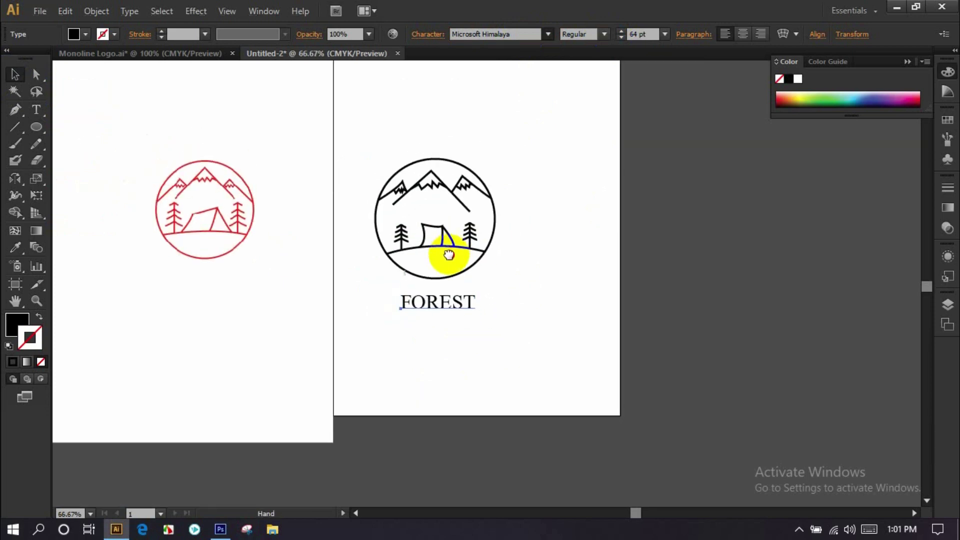
{"action": "left_click_drag", "start_coordinate": [449, 255], "coordinate": [450, 261]}
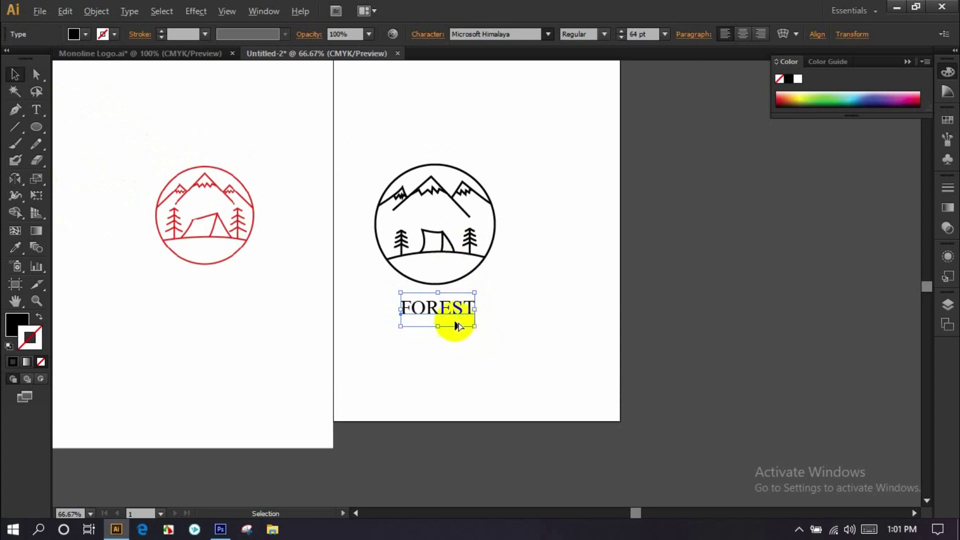
{"action": "key", "text": "ctrl+plus"}
{"action": "key", "text": "space"}
{"action": "left_click_drag", "start_coordinate": [446, 272], "coordinate": [455, 322]}
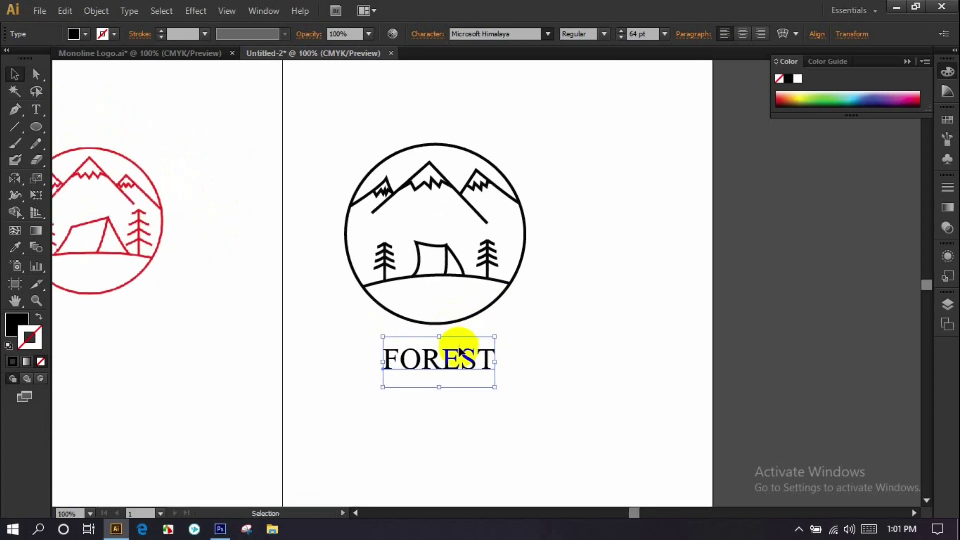
Step: Enlarge FOREST to 78 pt and nudge it slightly left under the circle
{"action": "left_click", "coordinate": [665, 34]}
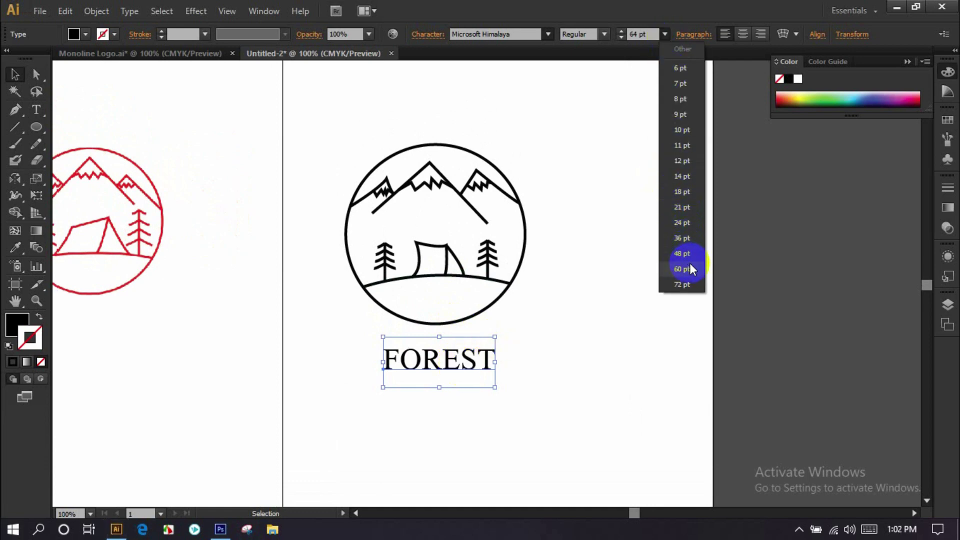
{"action": "left_click", "coordinate": [643, 34]}
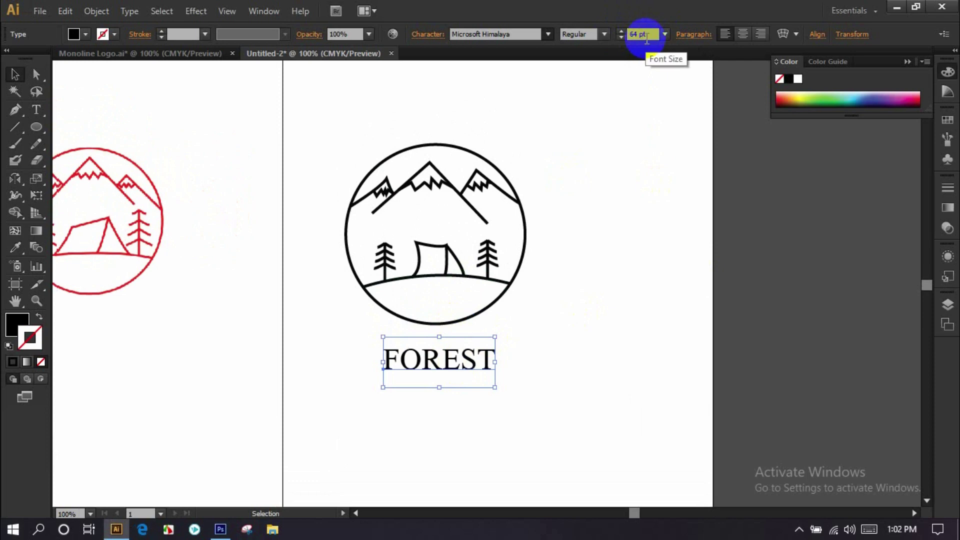
{"action": "key", "text": "Up"}
{"action": "key", "text": "Up"}
{"action": "key", "text": "Up"}
{"action": "key", "text": "Up"}
{"action": "key", "text": "Up"}
{"action": "key", "text": "Up"}
{"action": "key", "text": "Up"}
{"action": "key", "text": "Up"}
{"action": "key", "text": "Up"}
{"action": "key", "text": "Up"}
{"action": "key", "text": "Up"}
{"action": "key", "text": "Up"}
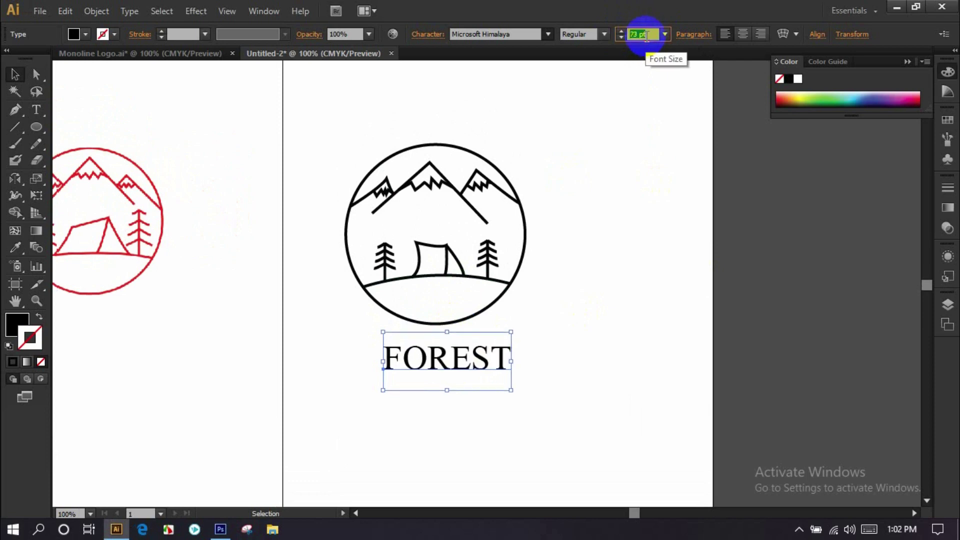
{"action": "key", "text": "Up"}
{"action": "key", "text": "Up"}
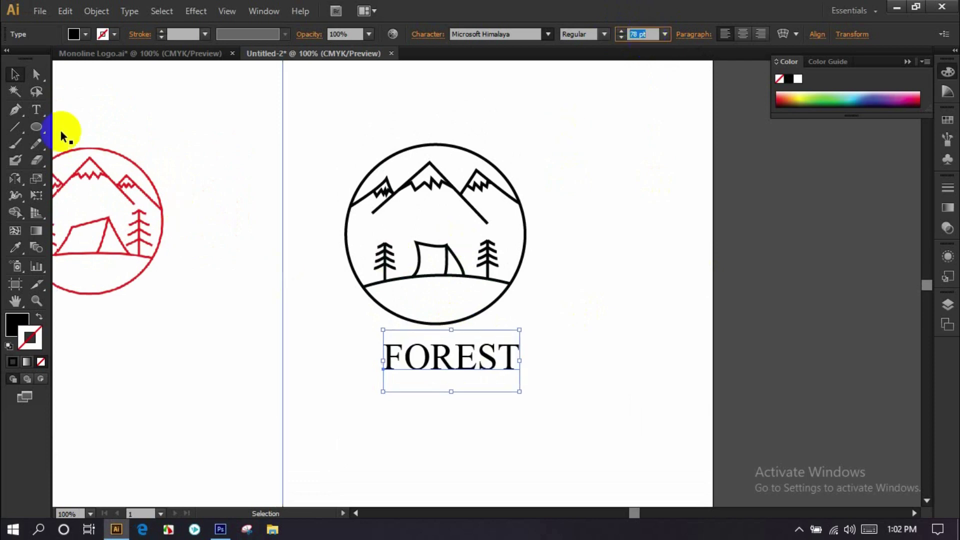
{"action": "left_click", "coordinate": [17, 76]}
{"action": "left_click", "coordinate": [326, 295]}
{"action": "left_click_drag", "start_coordinate": [460, 371], "coordinate": [449, 371]}
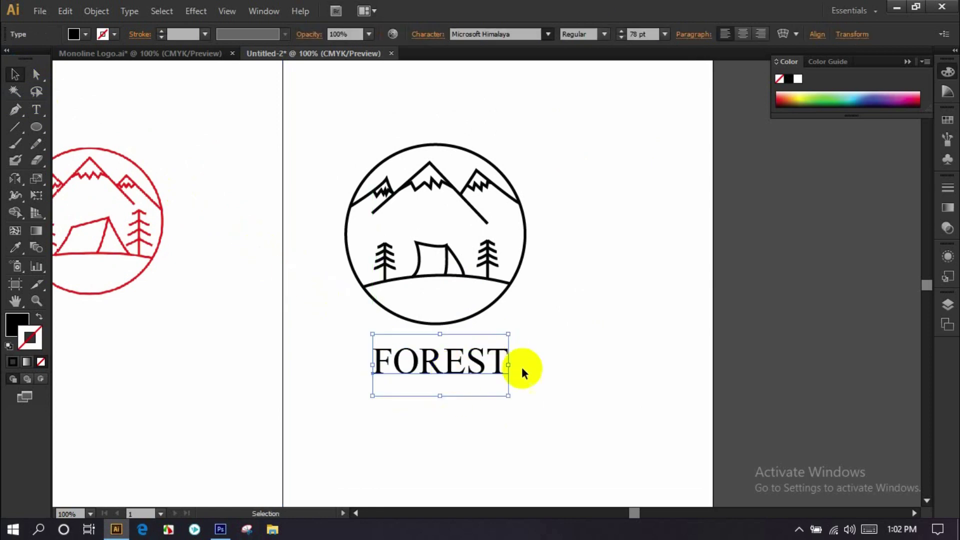
{"action": "key", "text": "a"}
{"action": "left_click_drag", "start_coordinate": [343, 134], "coordinate": [520, 302]}
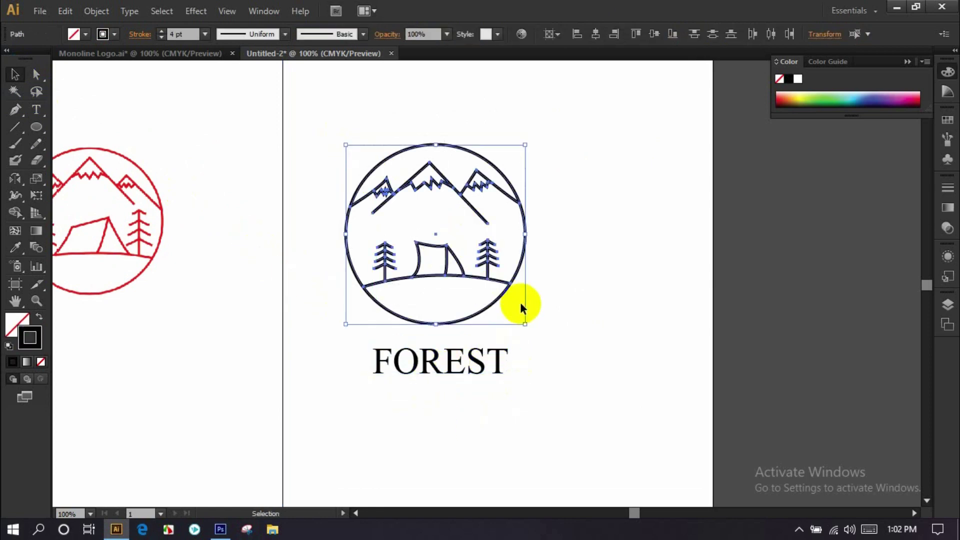
Step: Group the emblem paths and centre them horizontally with FOREST
{"action": "key", "text": "v"}
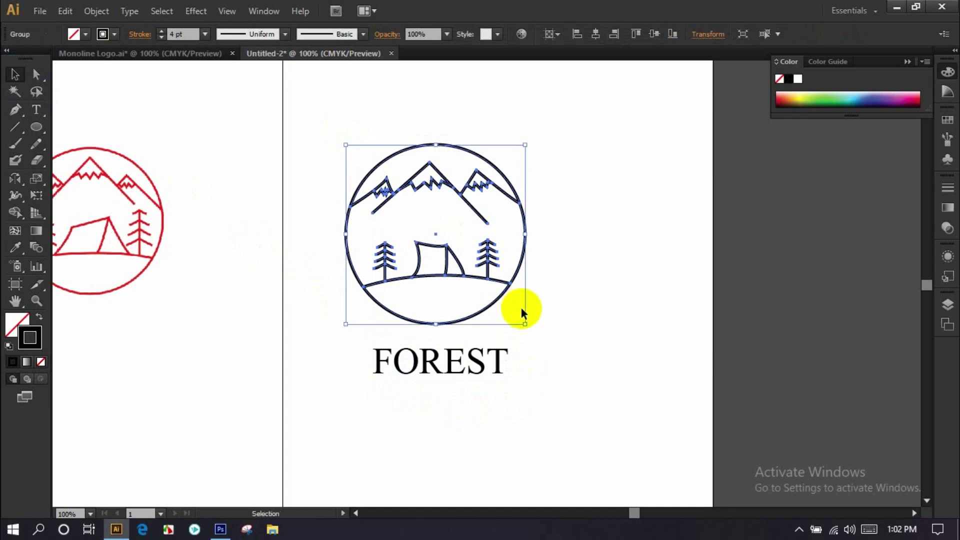
{"action": "left_click", "coordinate": [482, 378], "text": "shift"}
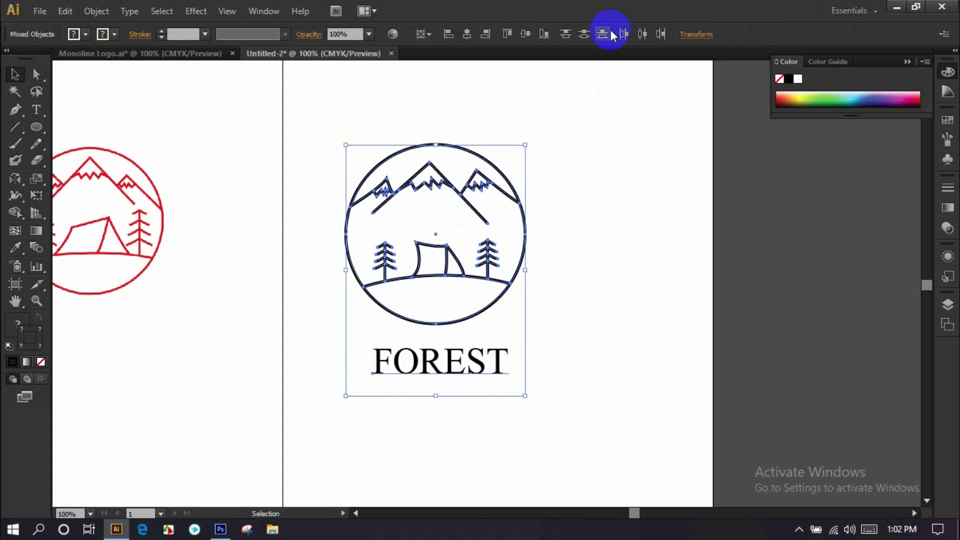
{"action": "left_click", "coordinate": [527, 33]}
{"action": "key", "text": "ctrl+z"}
{"action": "left_click", "coordinate": [468, 38]}
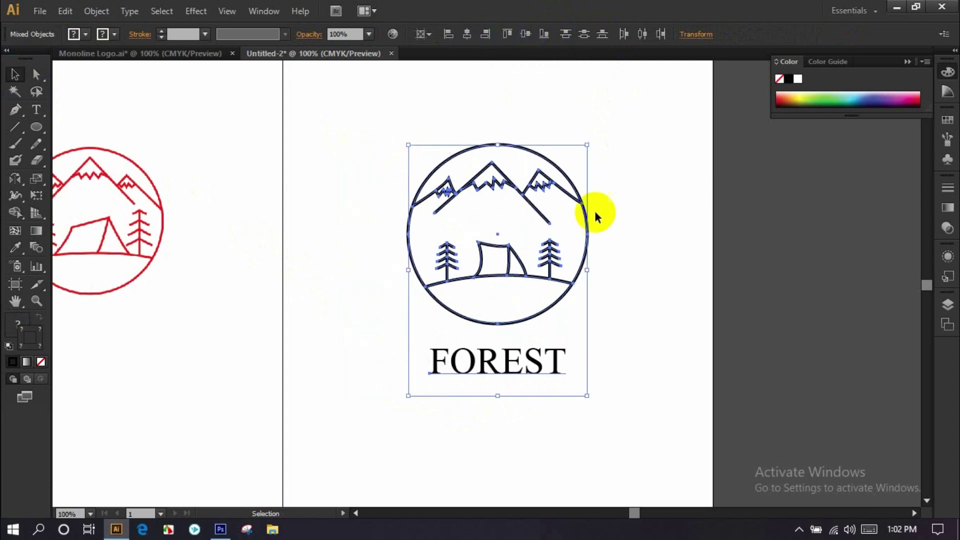
{"action": "left_click", "coordinate": [620, 247]}
Step: Reselect the emblem and FOREST and align them on a shared centre line
{"action": "left_click_drag", "start_coordinate": [402, 148], "coordinate": [580, 287]}
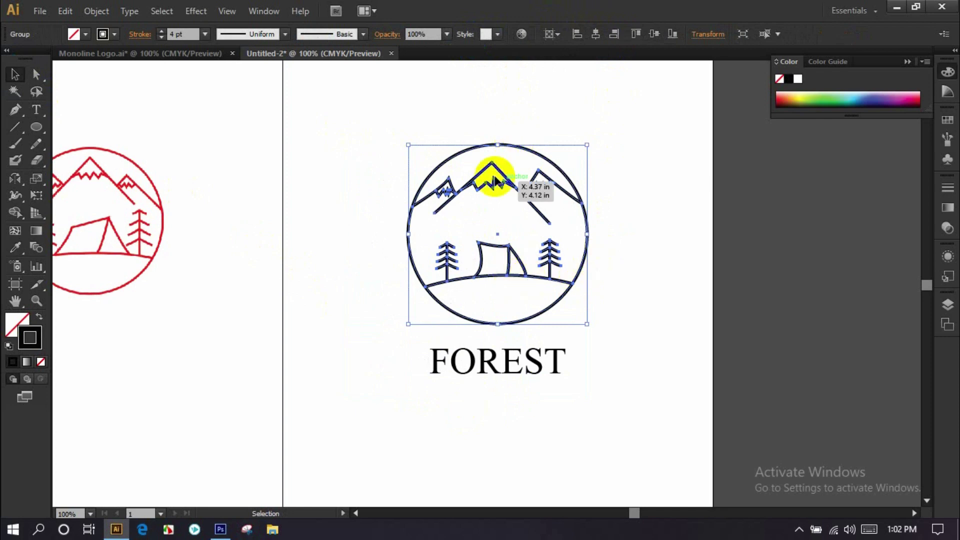
{"action": "left_click_drag", "start_coordinate": [493, 293], "coordinate": [557, 451]}
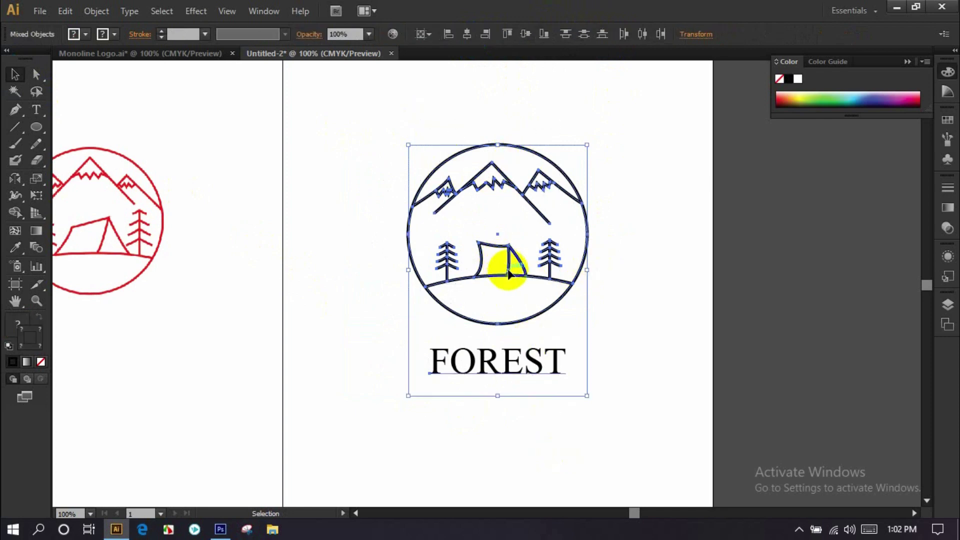
{"action": "left_click_drag", "start_coordinate": [509, 270], "coordinate": [508, 271]}
{"action": "left_click", "coordinate": [468, 34]}
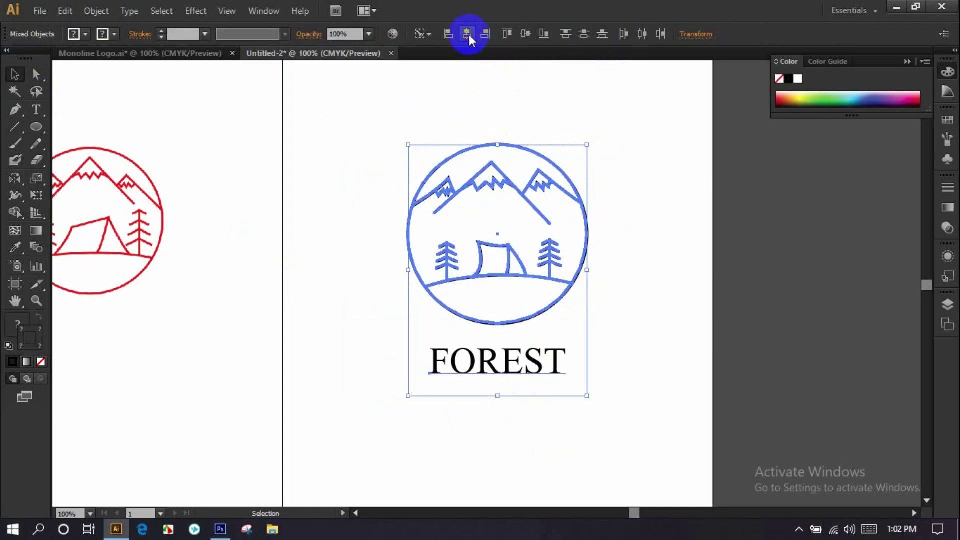
{"action": "left_click", "coordinate": [609, 298]}
{"action": "key", "text": "ctrl+minus"}
{"action": "left_click_drag", "start_coordinate": [590, 342], "coordinate": [557, 371]}
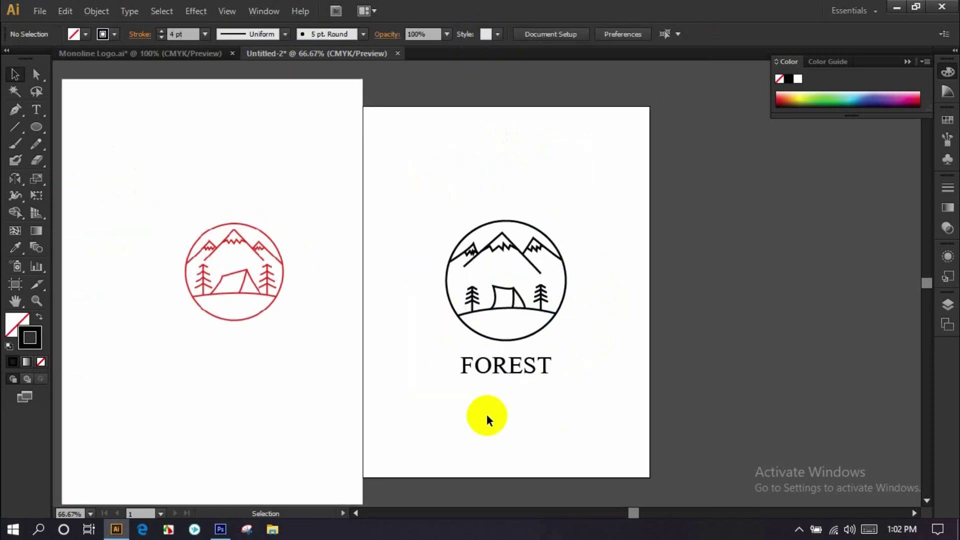
Step: Select the emblem and FOREST text and set their stroke colour to dark navy blue
{"action": "left_click_drag", "start_coordinate": [429, 182], "coordinate": [566, 425]}
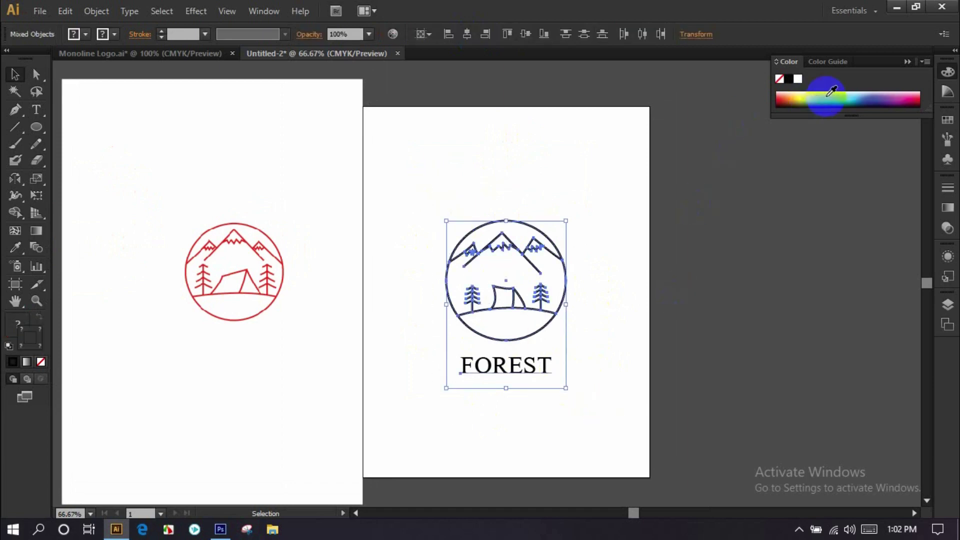
{"action": "left_click", "coordinate": [831, 93]}
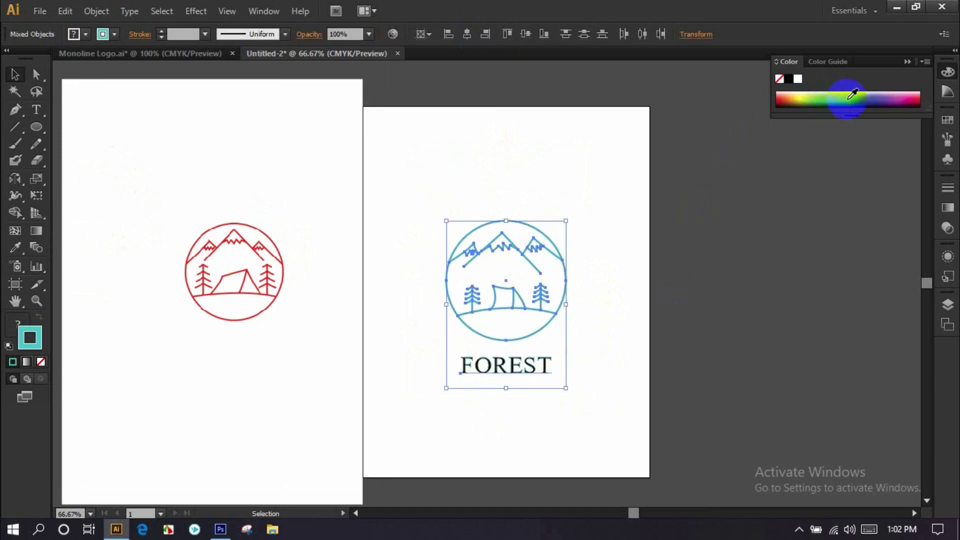
{"action": "left_click", "coordinate": [864, 95]}
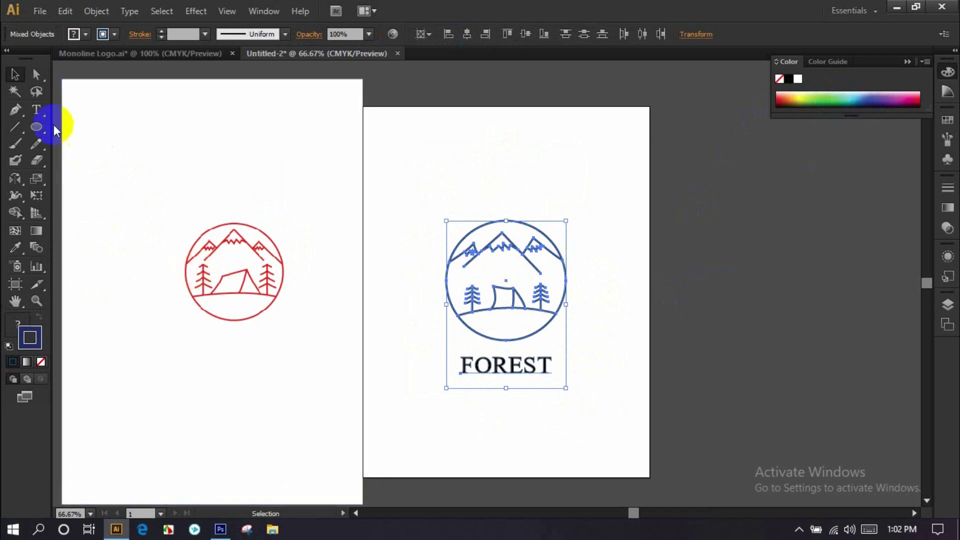
Step: Deselect the recoloured artwork and select the FOREST text on its own
{"action": "left_click", "coordinate": [15, 75]}
{"action": "left_click", "coordinate": [625, 362]}
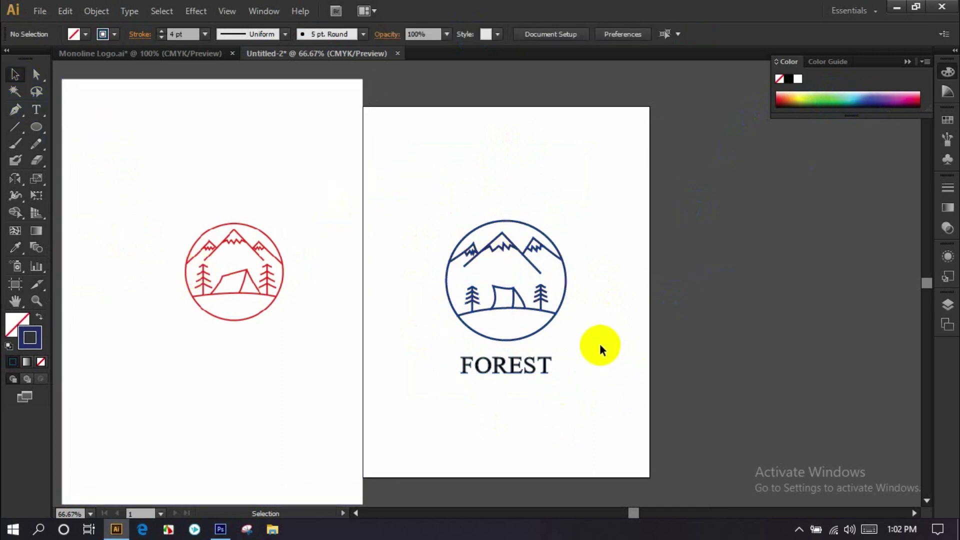
{"action": "scroll", "coordinate": [559, 361], "scroll_direction": "up", "scroll_amount": 1}
{"action": "left_click", "coordinate": [503, 377]}
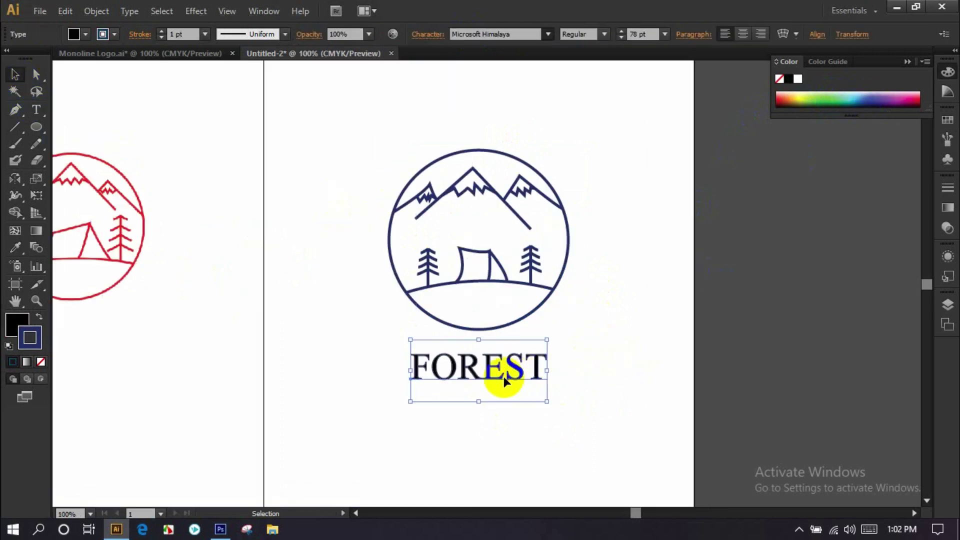
Step: Set FOREST's fill to None and sample the emblem's navy colour with the Eyedropper
{"action": "left_click", "coordinate": [41, 362]}
{"action": "left_click", "coordinate": [33, 341]}
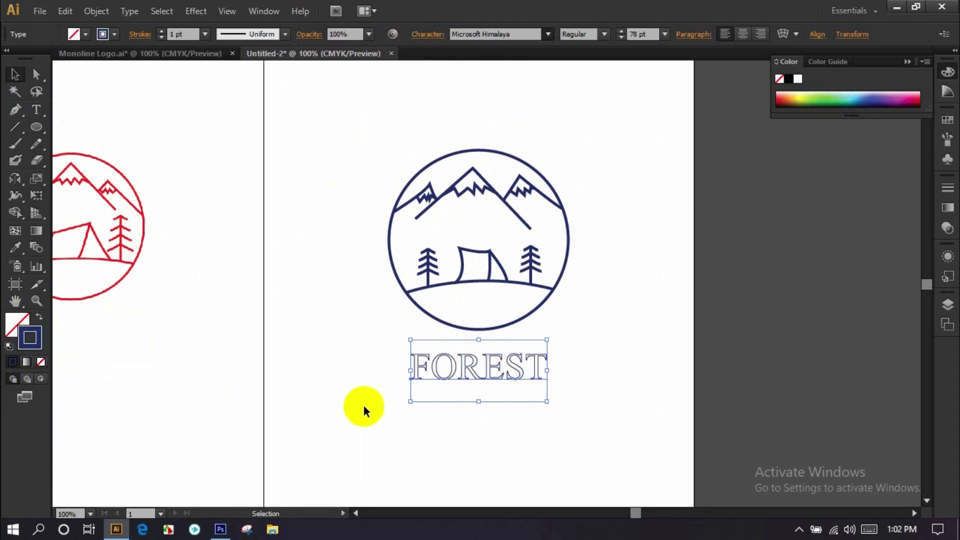
{"action": "left_click", "coordinate": [17, 322]}
{"action": "left_click", "coordinate": [455, 325]}
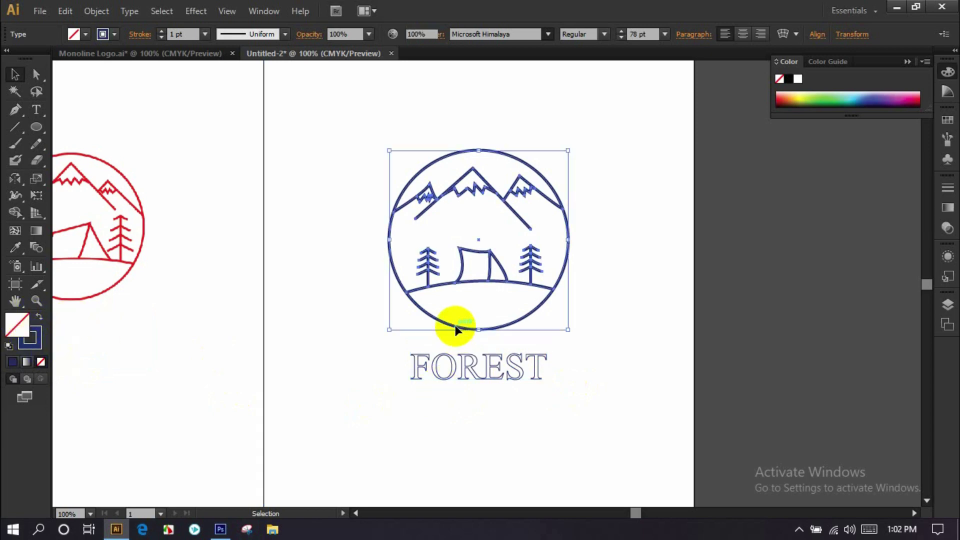
{"action": "left_click", "coordinate": [15, 247]}
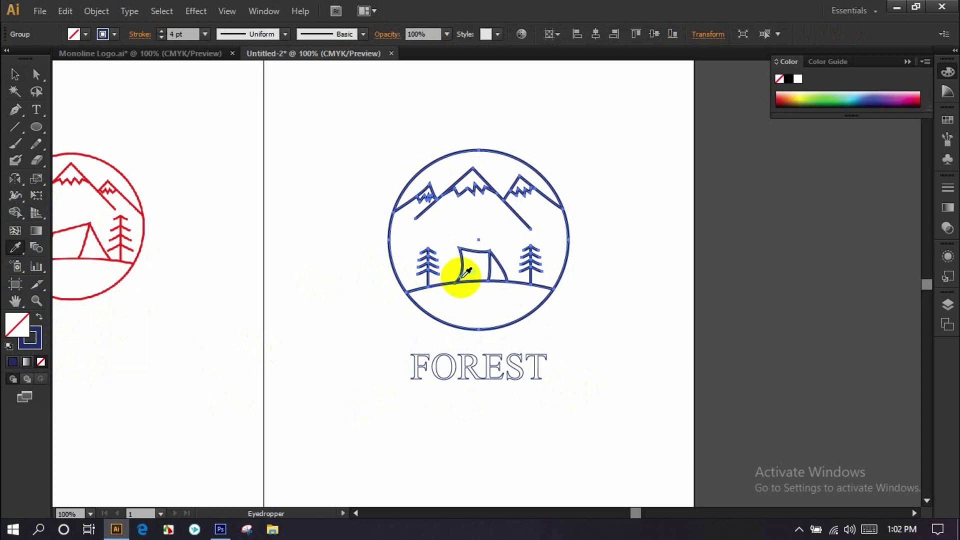
{"action": "left_click", "coordinate": [39, 318]}
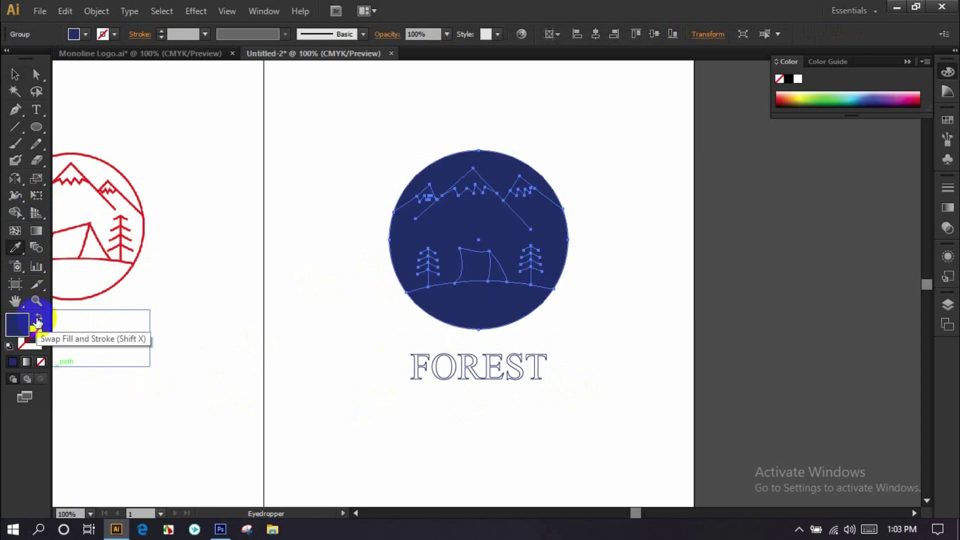
{"action": "left_click", "coordinate": [38, 320]}
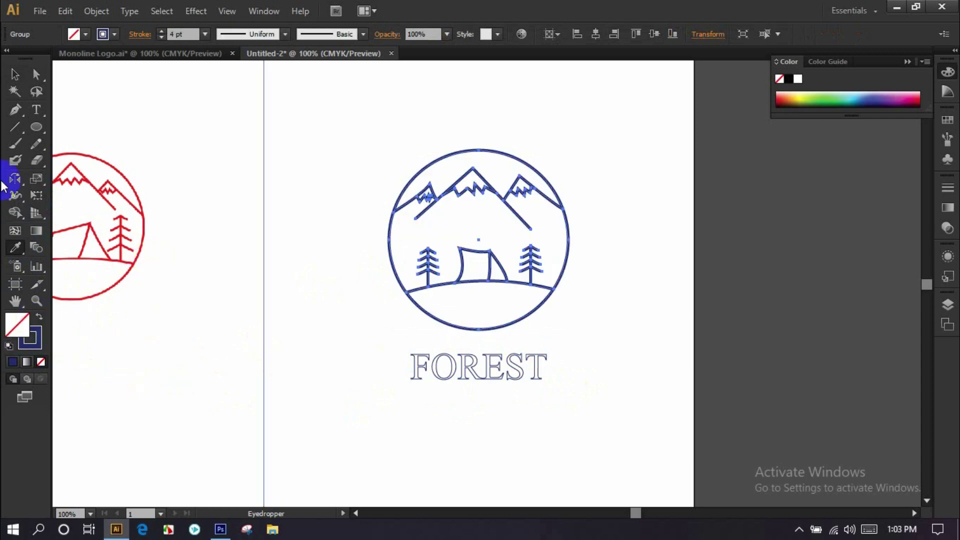
Step: Swap FOREST's fill and stroke so it has a dark navy fill and no stroke
{"action": "left_click", "coordinate": [7, 76]}
{"action": "left_click", "coordinate": [412, 367]}
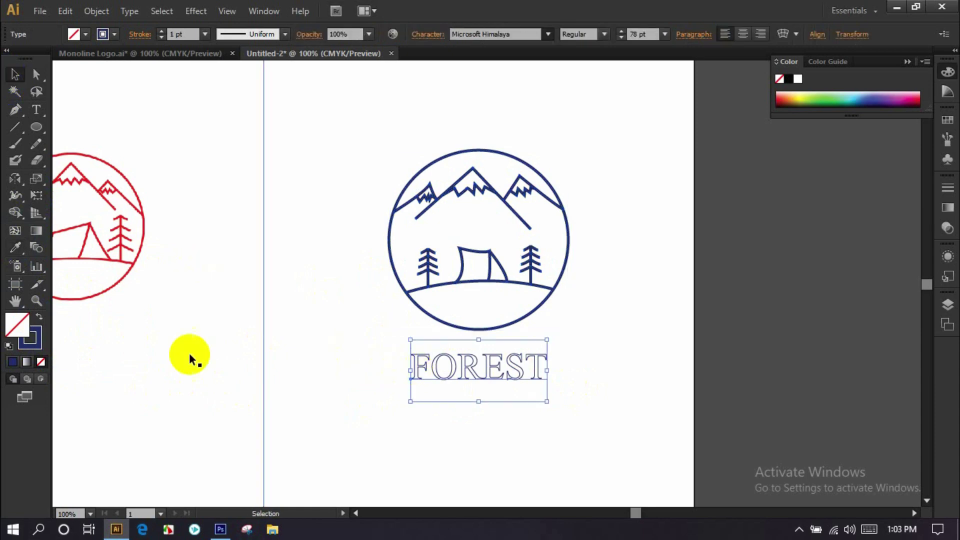
{"action": "left_click", "coordinate": [38, 318]}
{"action": "left_click", "coordinate": [346, 359]}
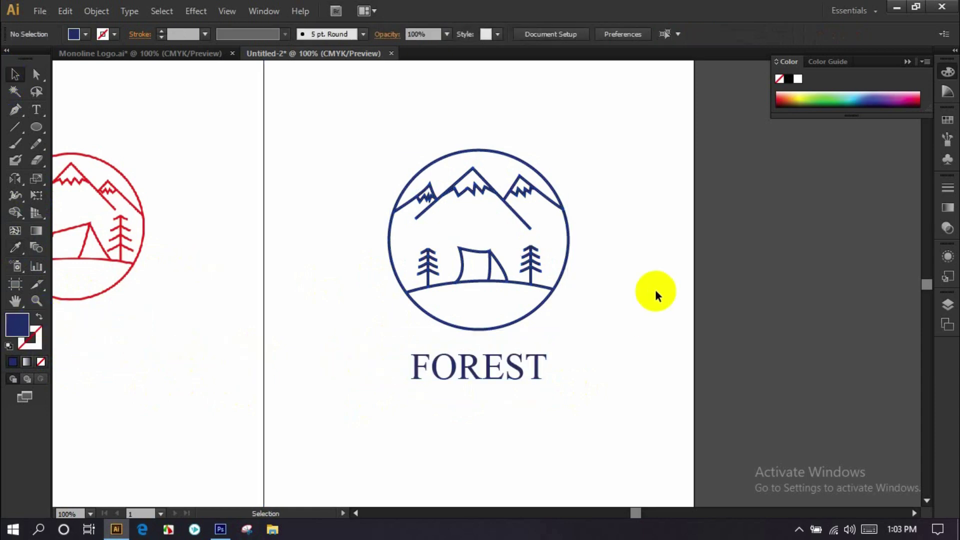
{"action": "scroll", "coordinate": [655, 289], "scroll_direction": "down", "scroll_amount": 1, "text": "alt"}
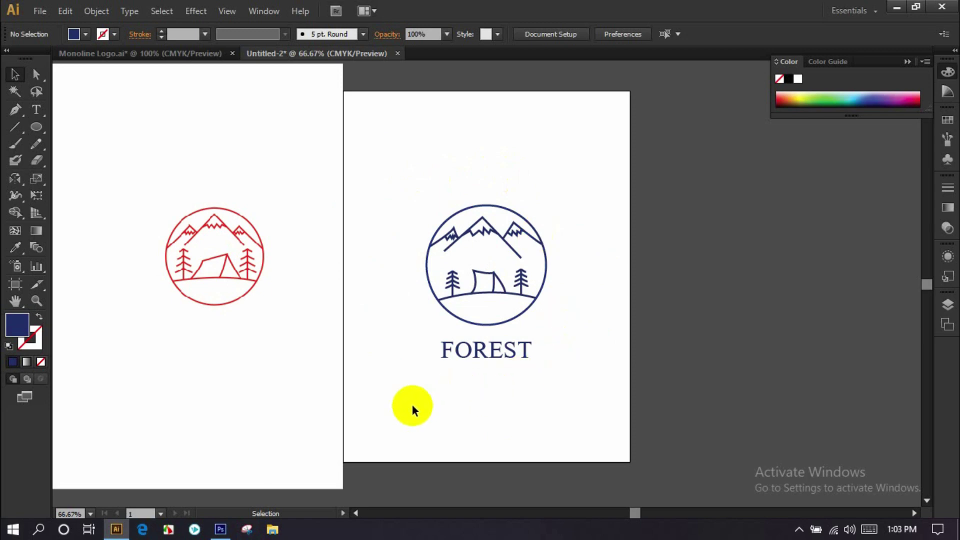
{"action": "left_click", "coordinate": [221, 531]}
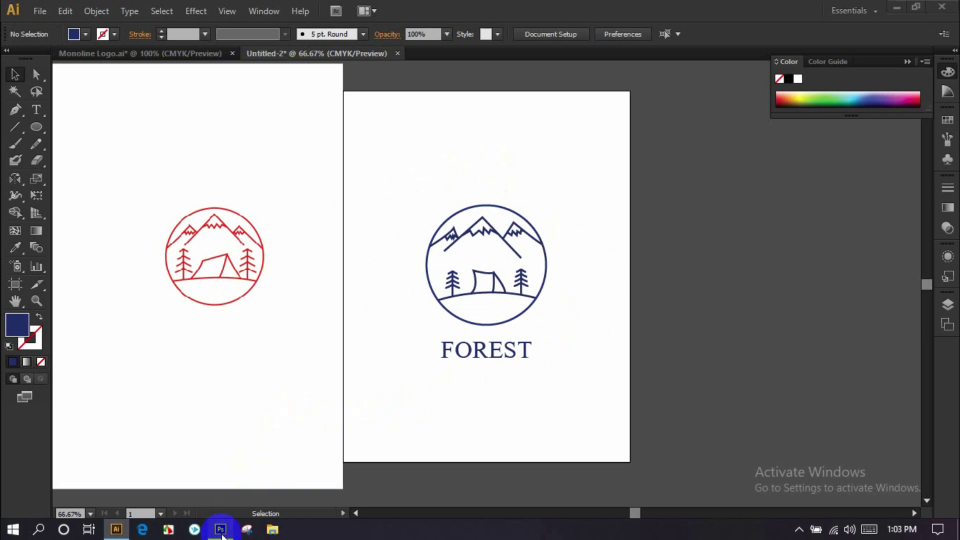
Step: Bring up the Free-Men's-P-Cap-Hat-Mockup-PSD.jpg cap mockup with the red FOREST emblem in Photoshop
{"action": "left_click", "coordinate": [382, 418]}
{"action": "left_click", "coordinate": [459, 369]}
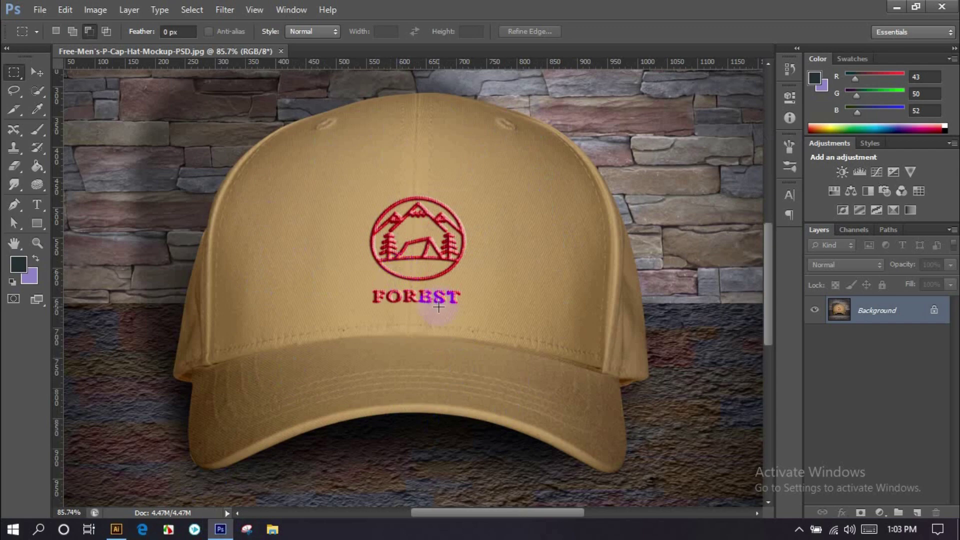
{"action": "left_click", "coordinate": [799, 529]}
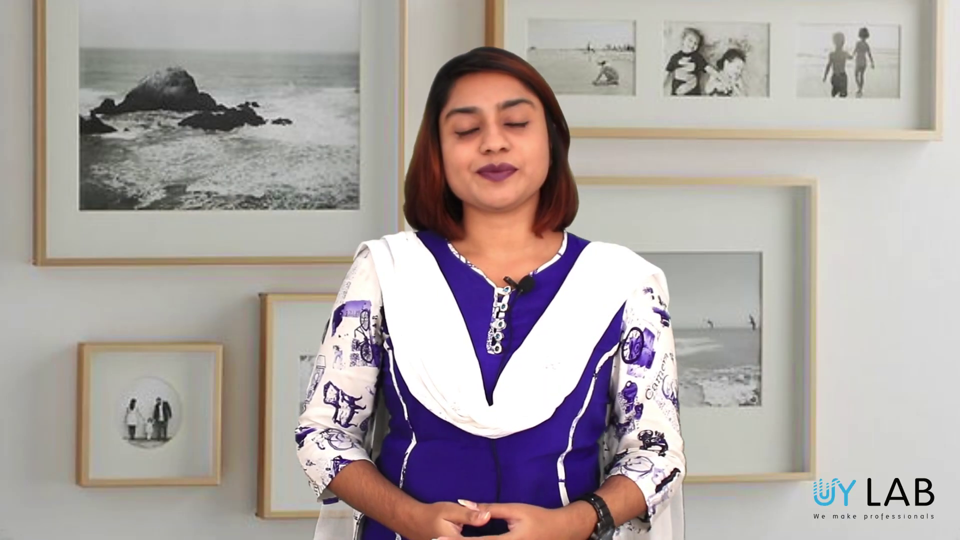